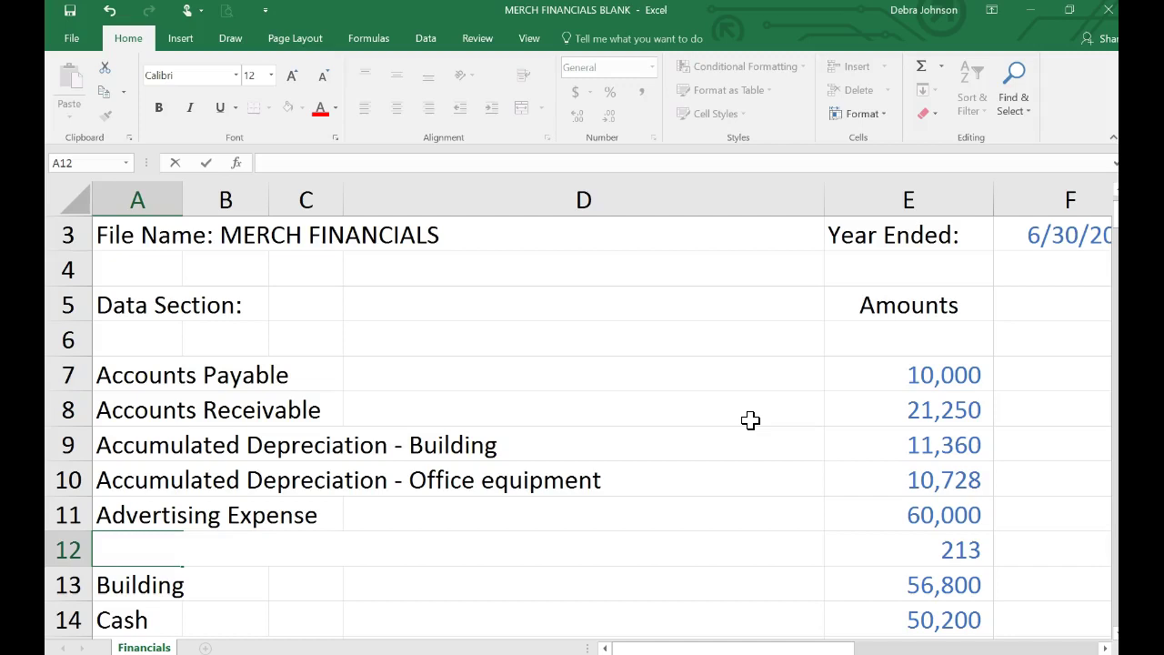
Step: Replace the Title A placeholder in C61 of the income statement with a reference to the Sales Discounts account title, =A44
scroll(750, 420, "down", 1)
scroll(750, 419, "down", 5)
scroll(750, 419, "down", 7)
scroll(750, 419, "down", 4)
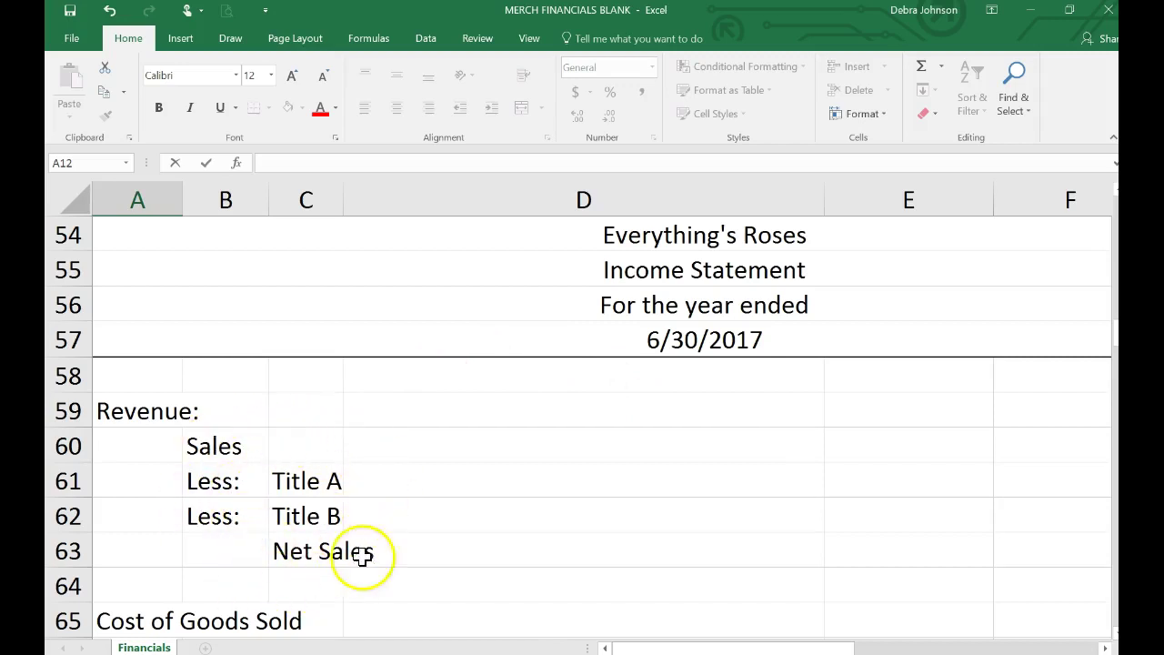
scroll(520, 507, "right", 3)
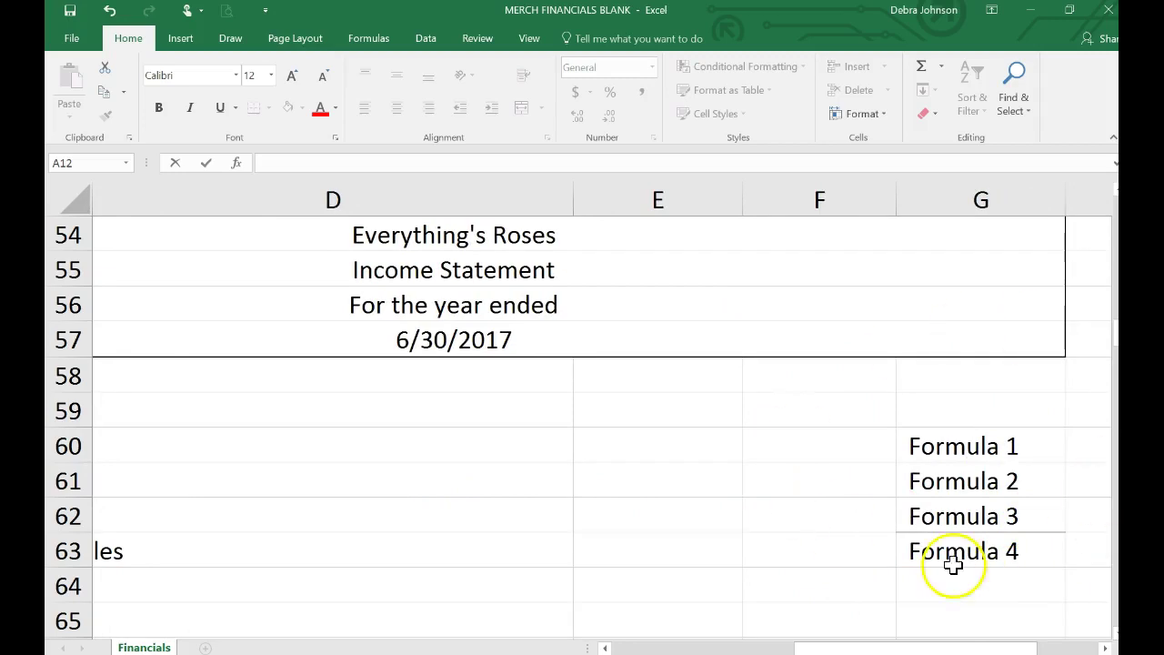
scroll(971, 495, "left", 3)
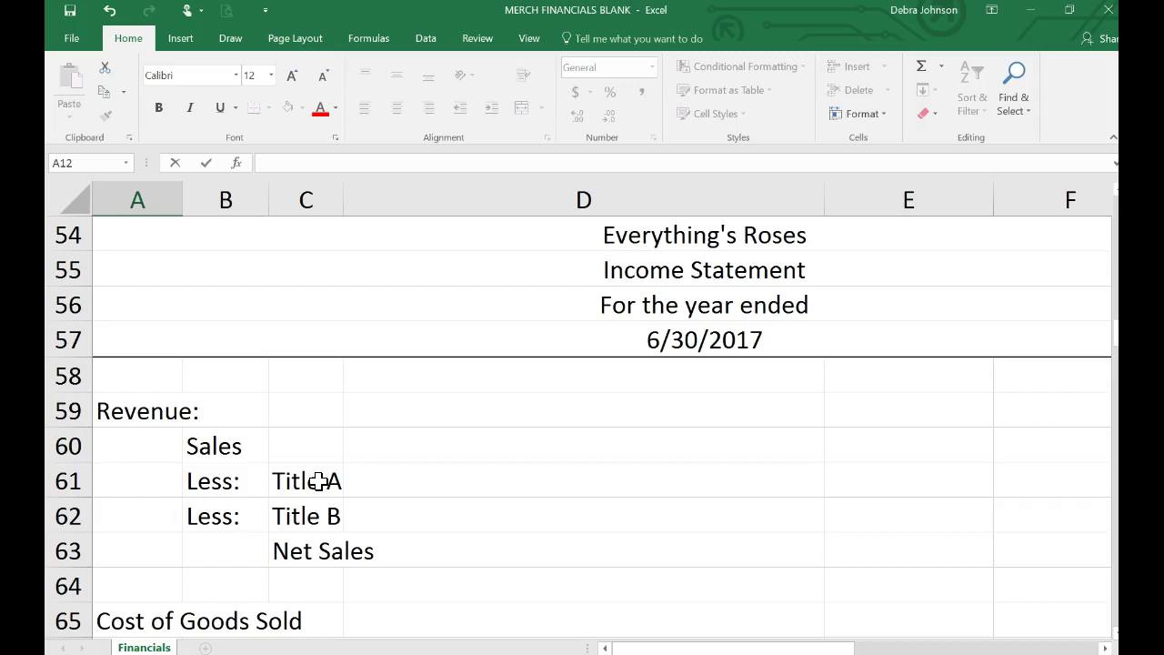
left_click(319, 481)
type("=")
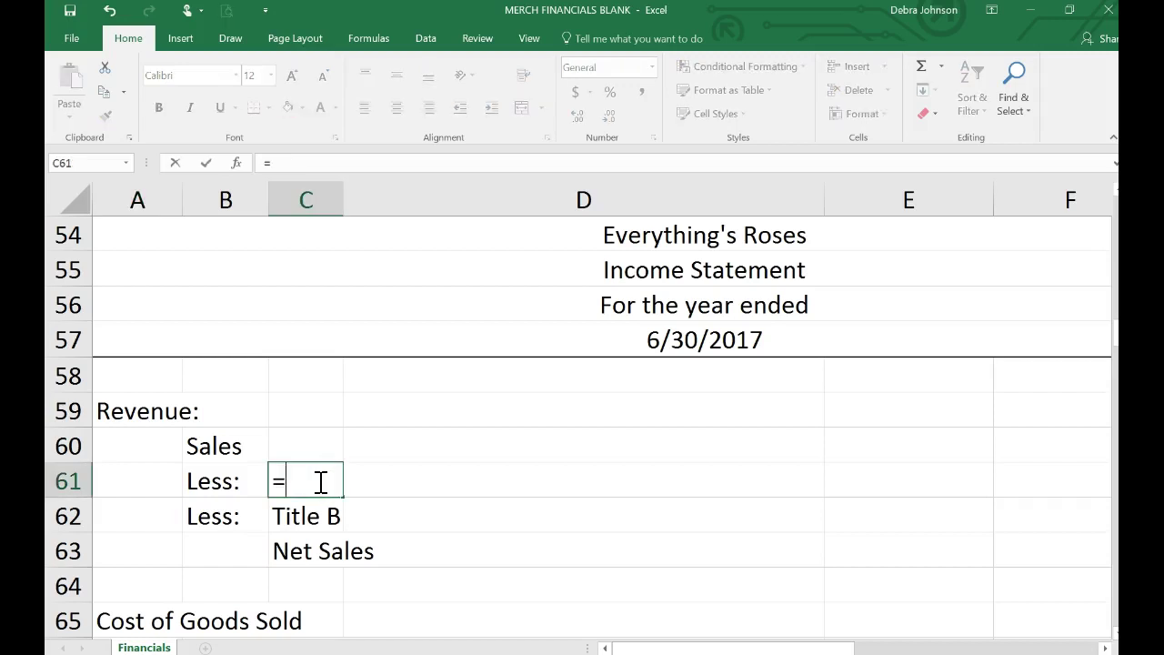
scroll(320, 481, "up", 5)
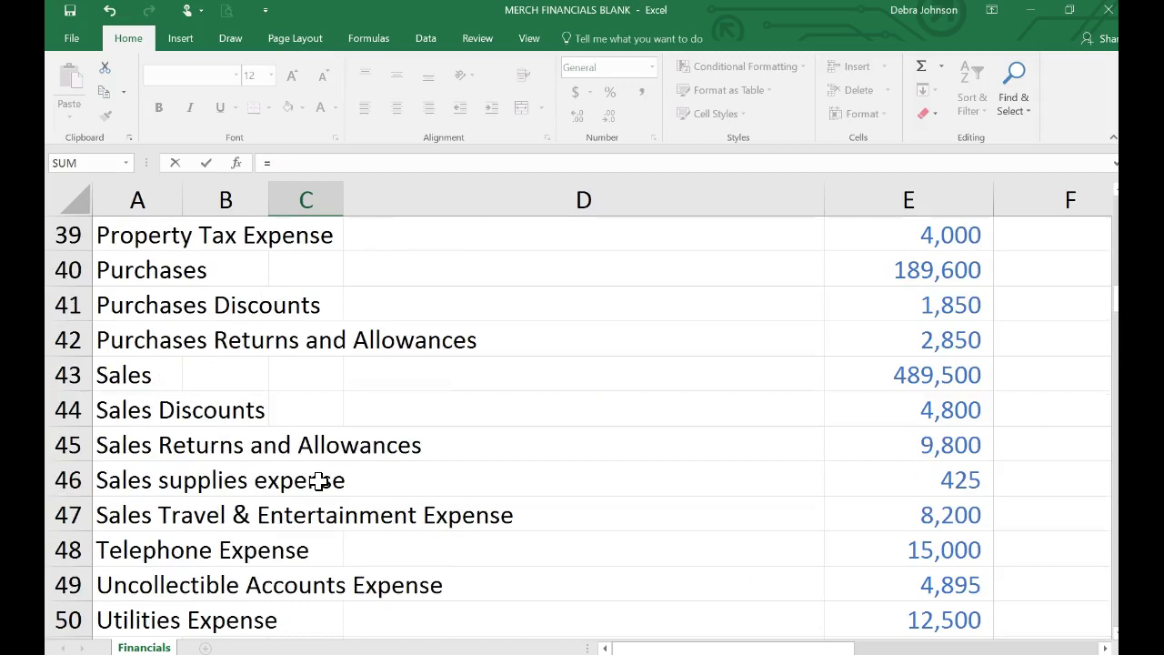
left_click(111, 414)
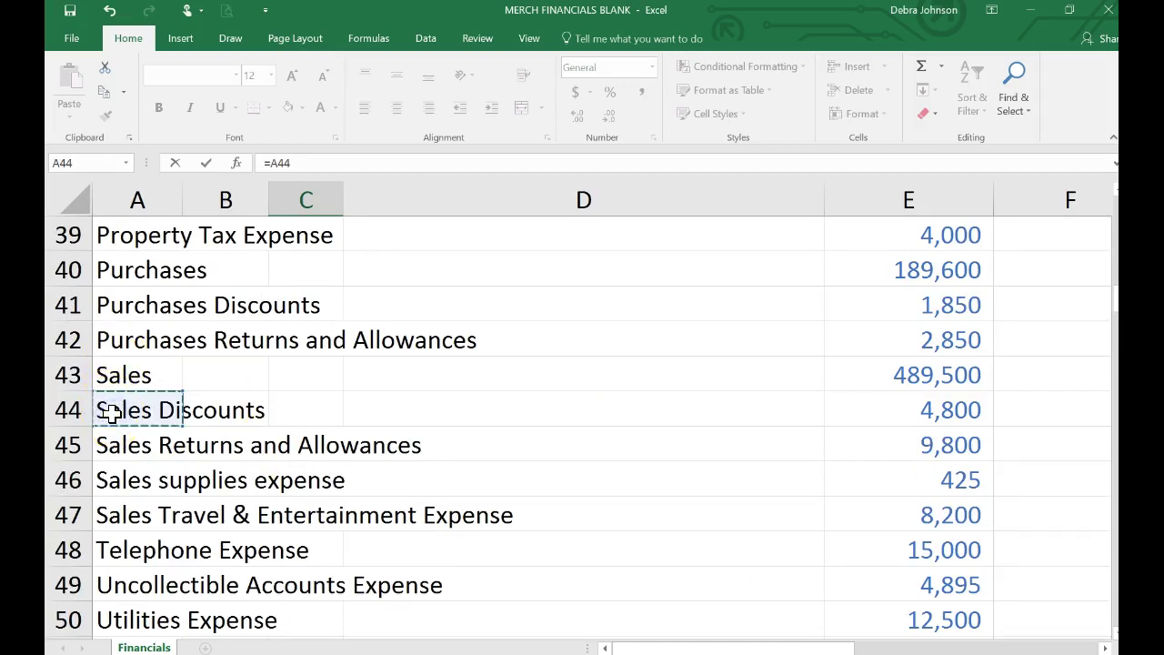
key("Return")
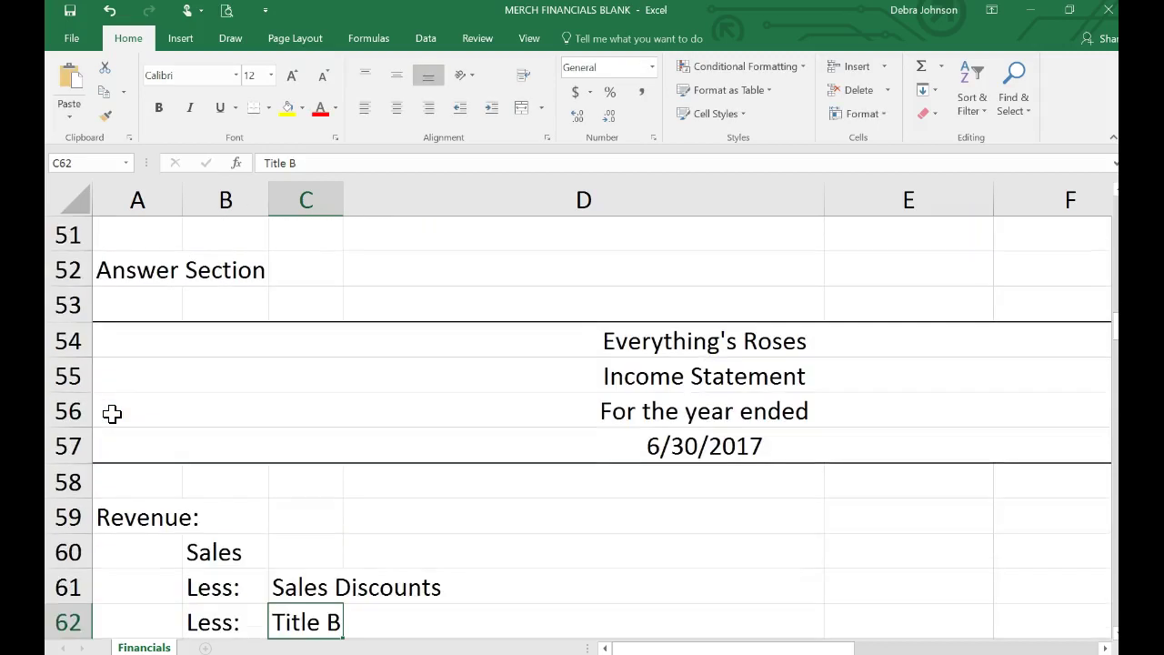
Step: Replace the Title B placeholder in C62 with a reference to the Sales Returns and Allowances account title, =A45
type("=")
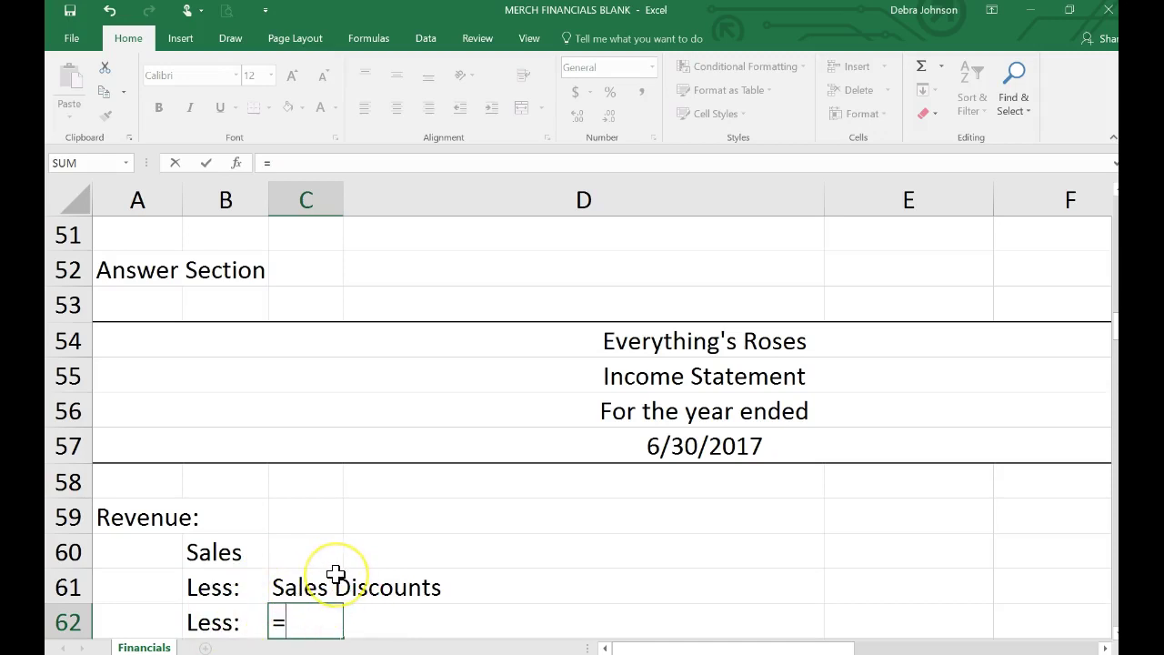
scroll(336, 573, "up", 3)
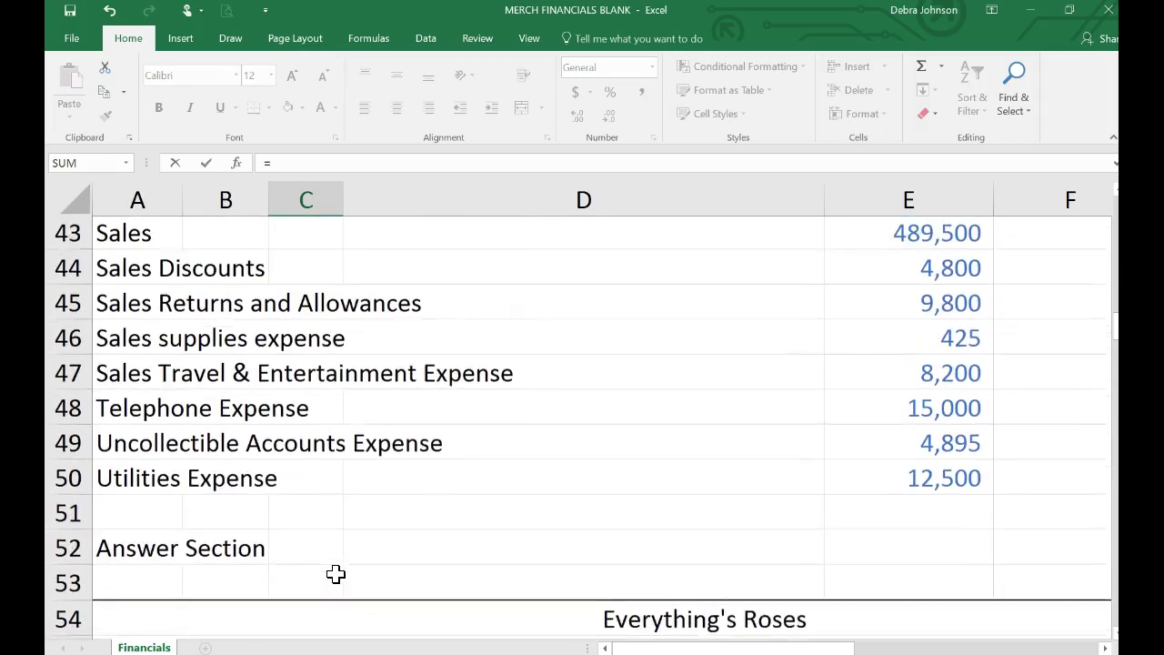
scroll(336, 573, "up", 1)
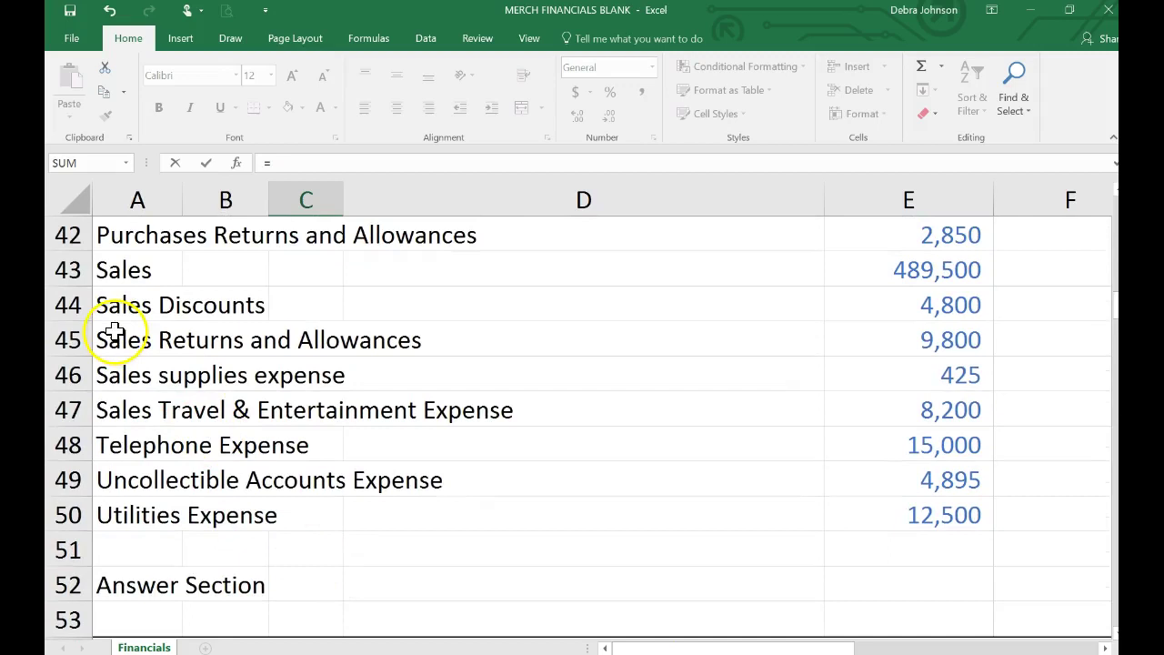
left_click(107, 340)
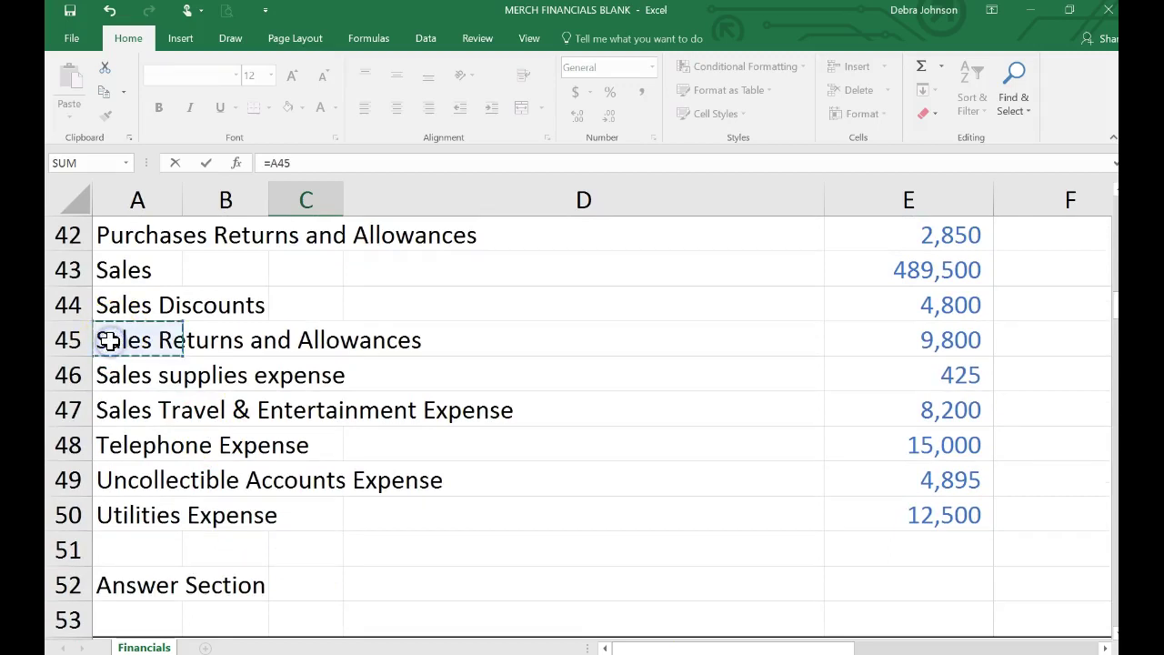
key("Return")
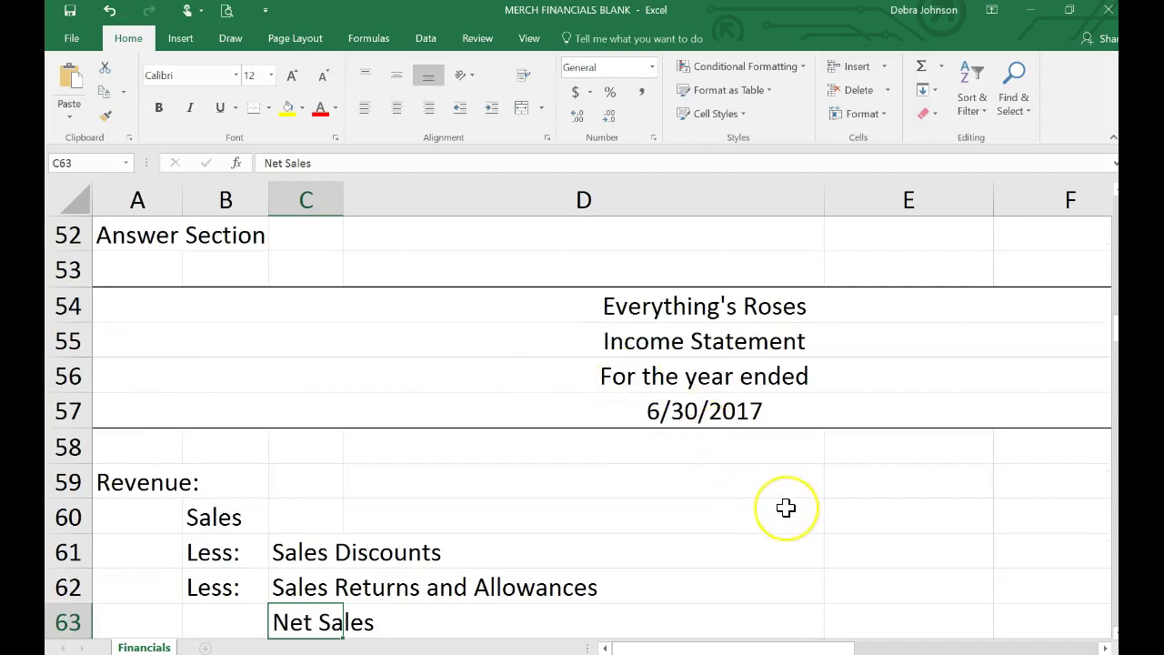
Step: Replace Formula 1 in G60 with a reference to the Sales amount in the data section, =E43
scroll(786, 507, "right", 3)
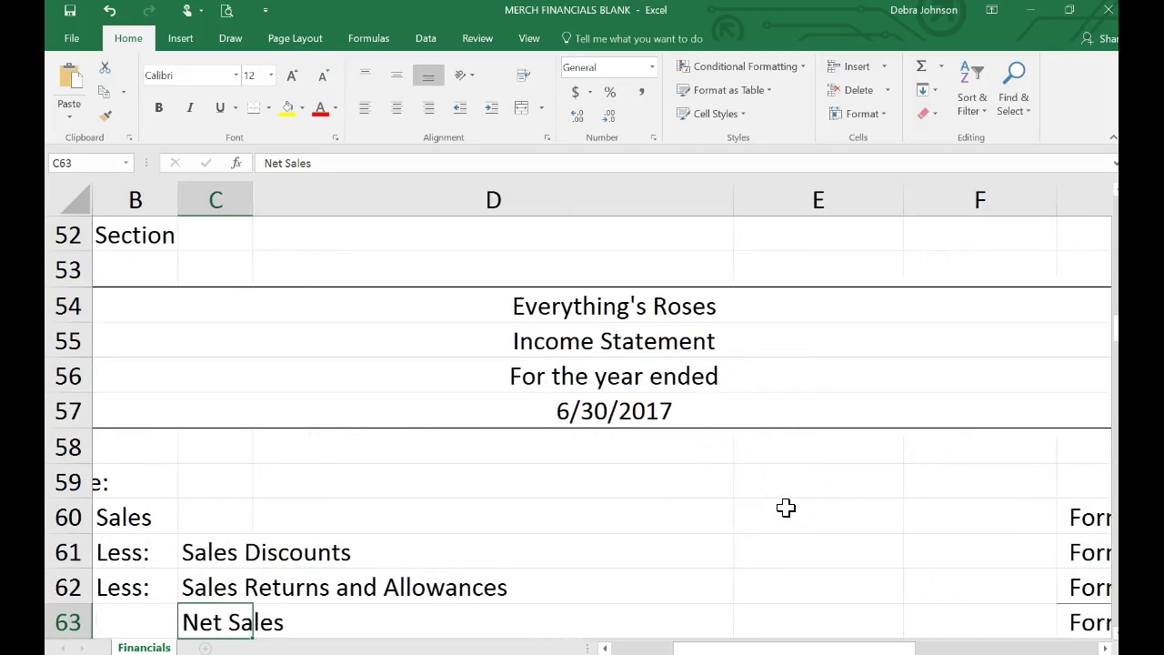
scroll(786, 508, "right", 3)
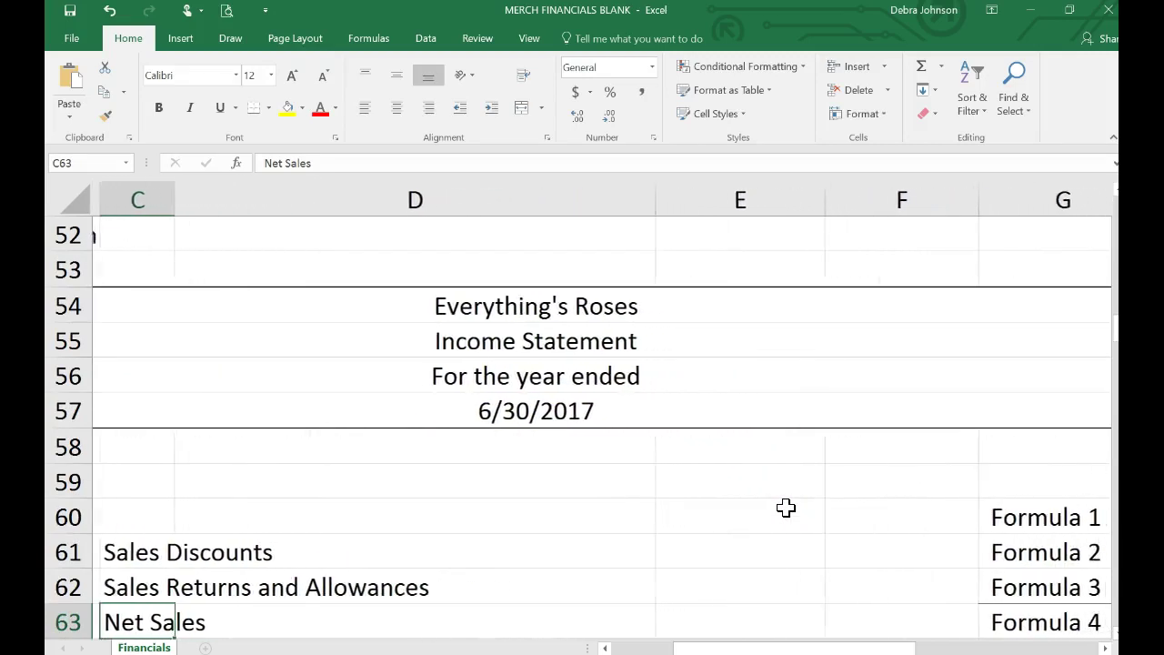
scroll(786, 508, "right", 2)
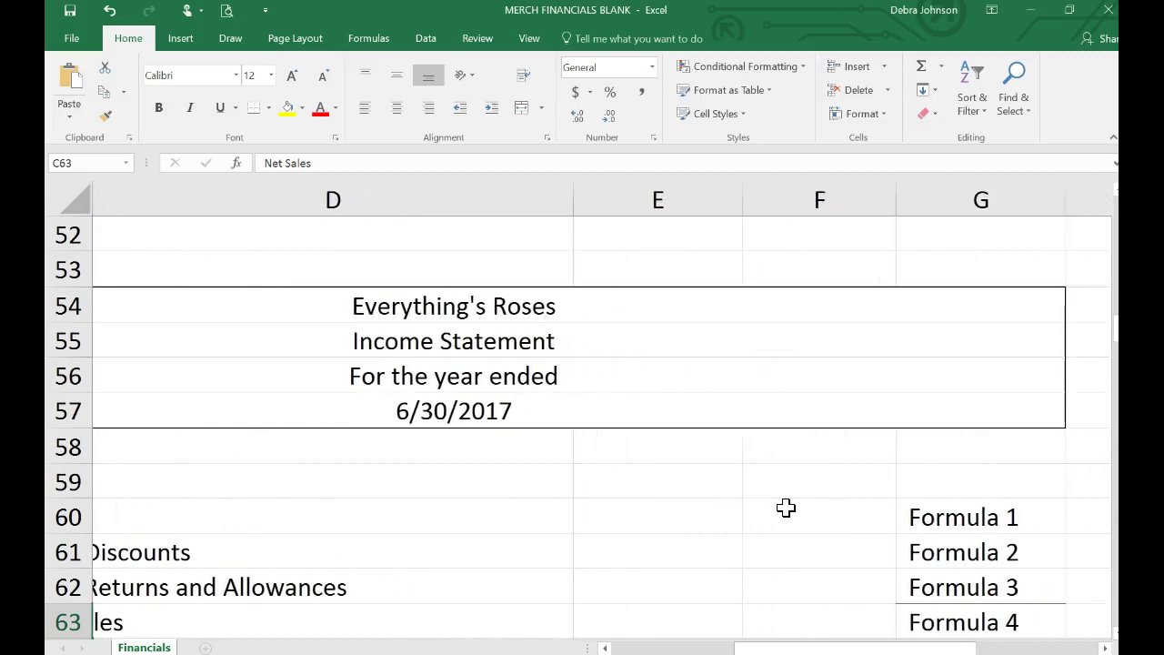
left_click(951, 513)
type("=")
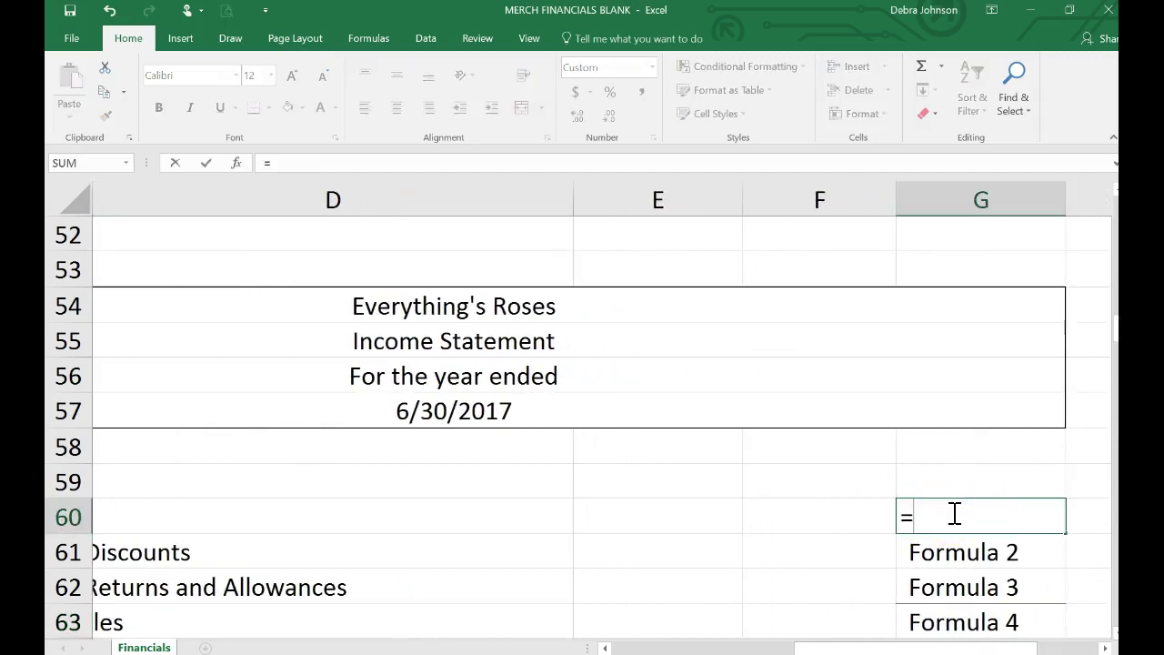
scroll(946, 470, "up", 3)
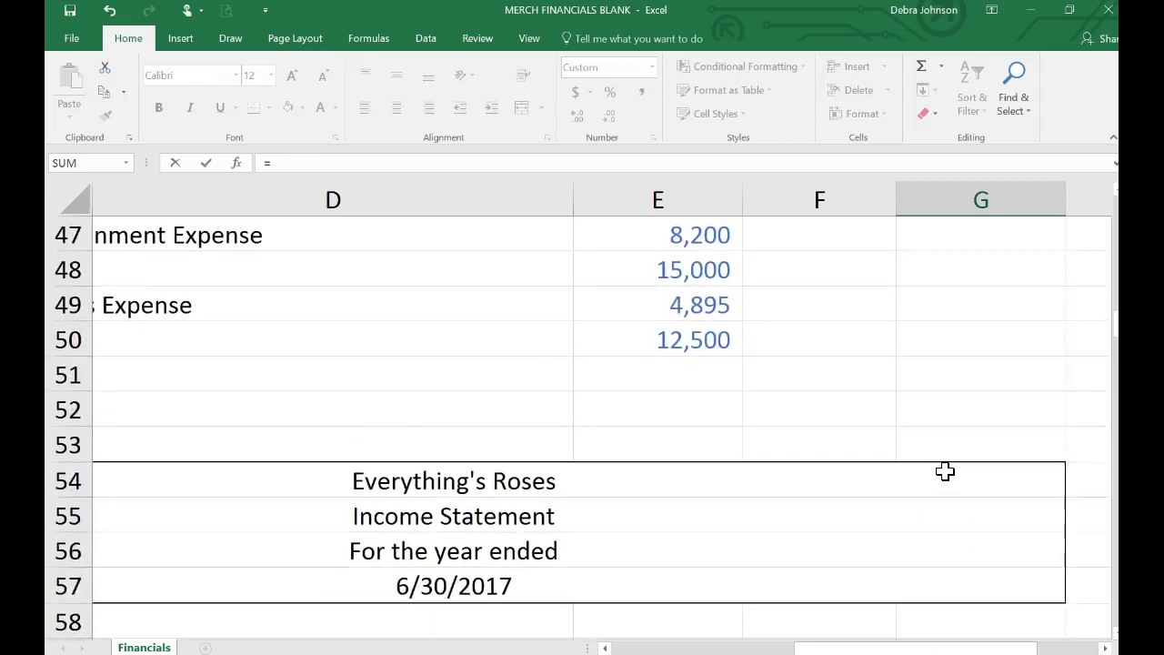
scroll(946, 470, "left", 2)
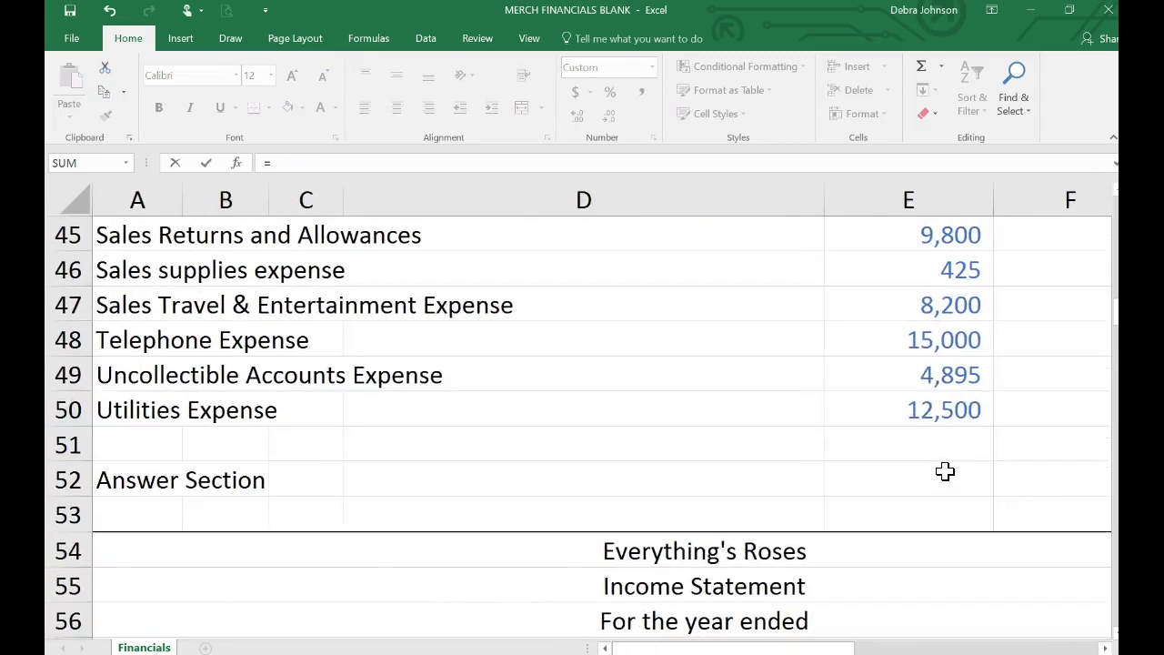
scroll(946, 471, "up", 1)
scroll(946, 470, "up", 1)
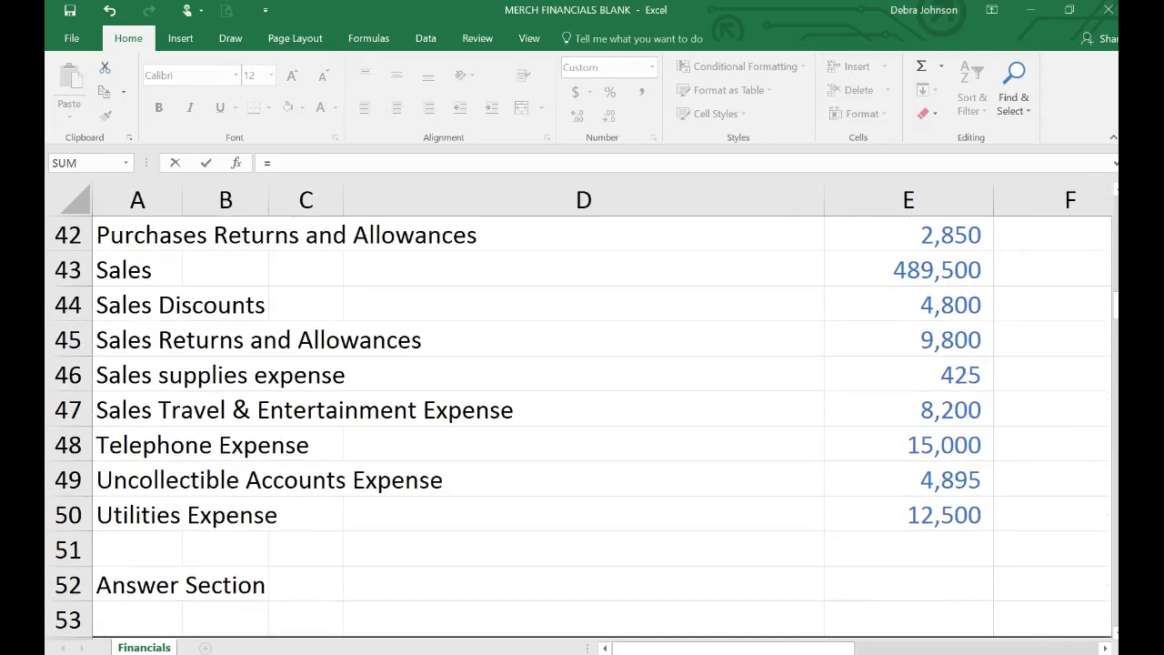
left_click(938, 271)
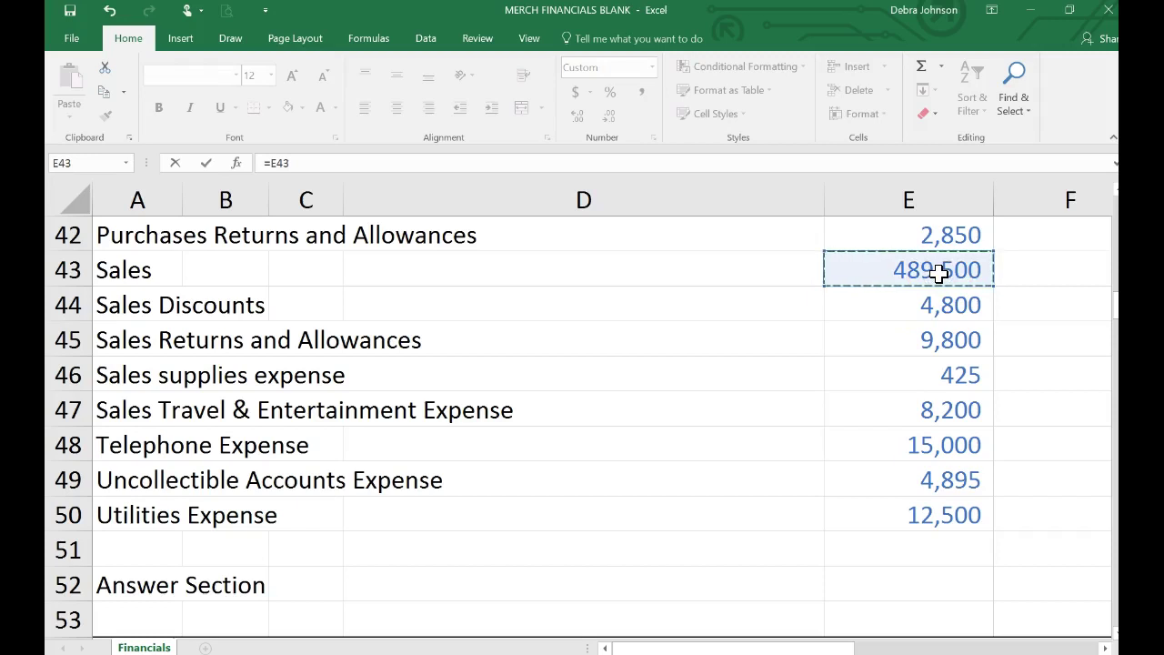
key("Return")
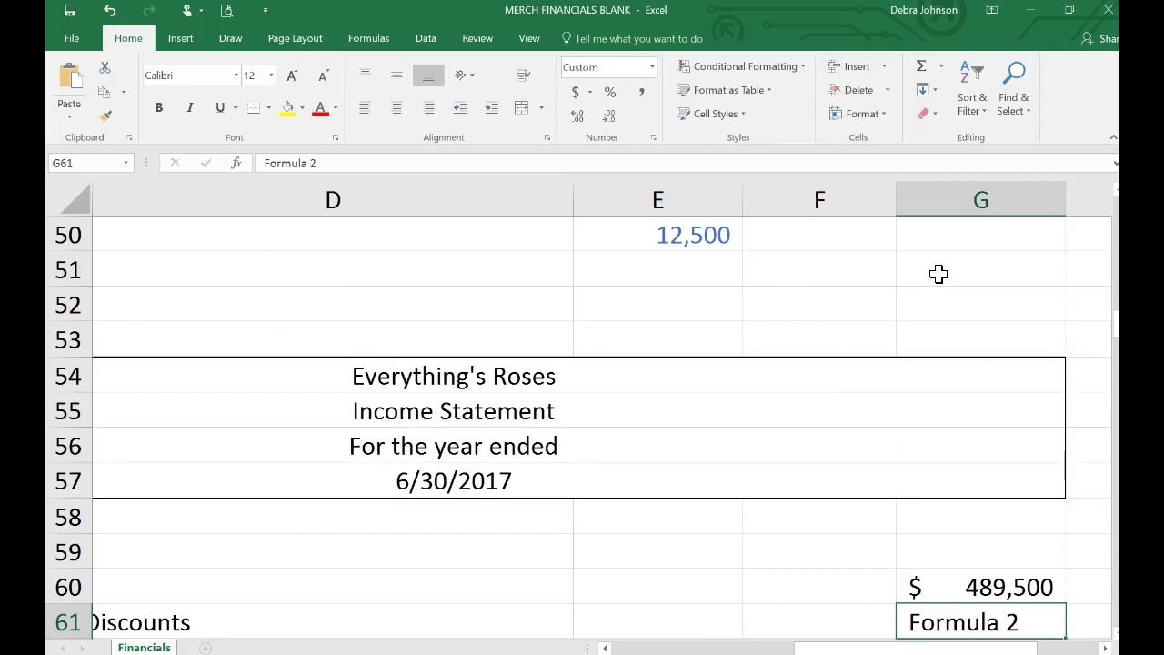
Step: Replace Formula 2 in G61 with a reference to the Sales Discounts amount in the data section, =E44
type("=")
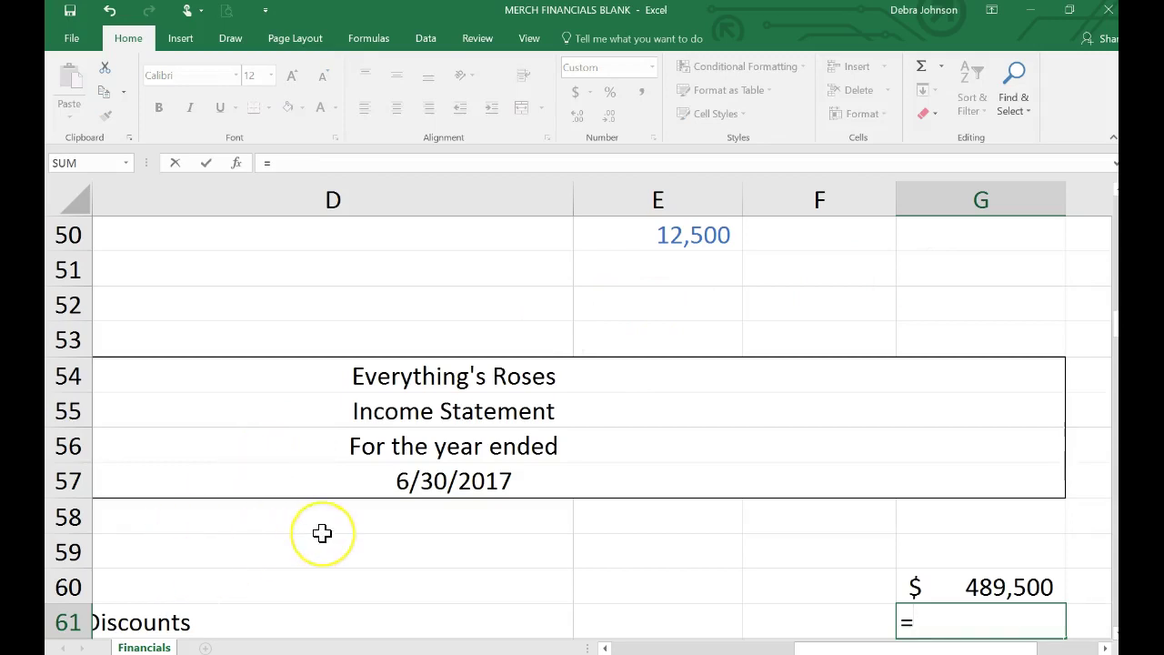
scroll(322, 533, "up", 4)
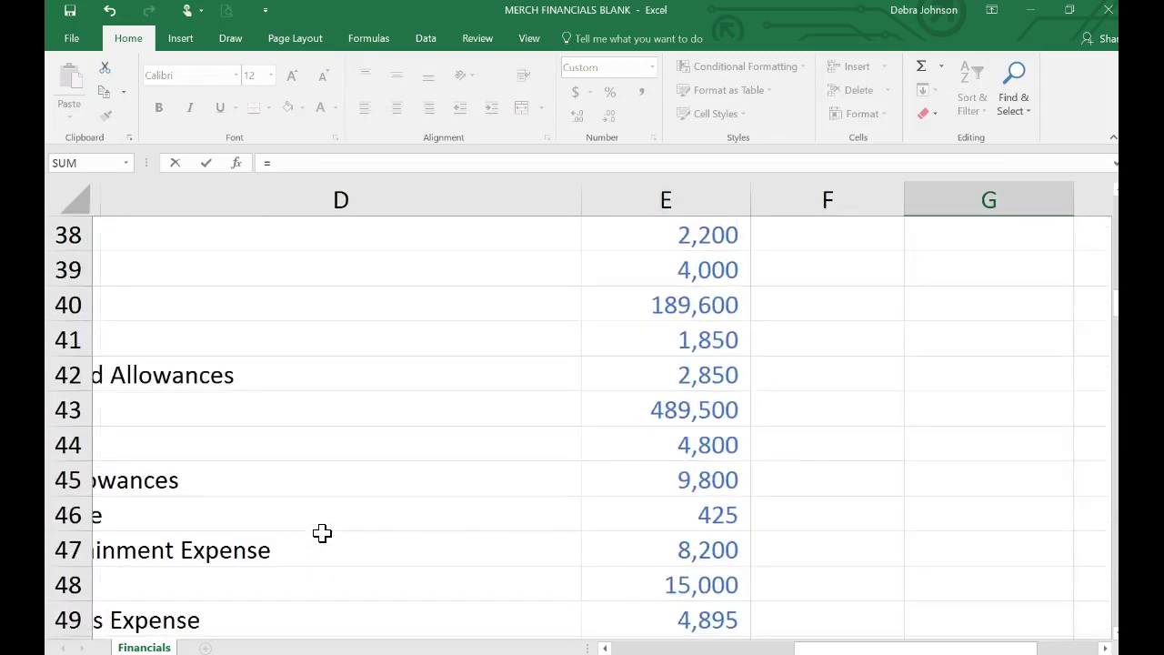
scroll(322, 533, "left", 3)
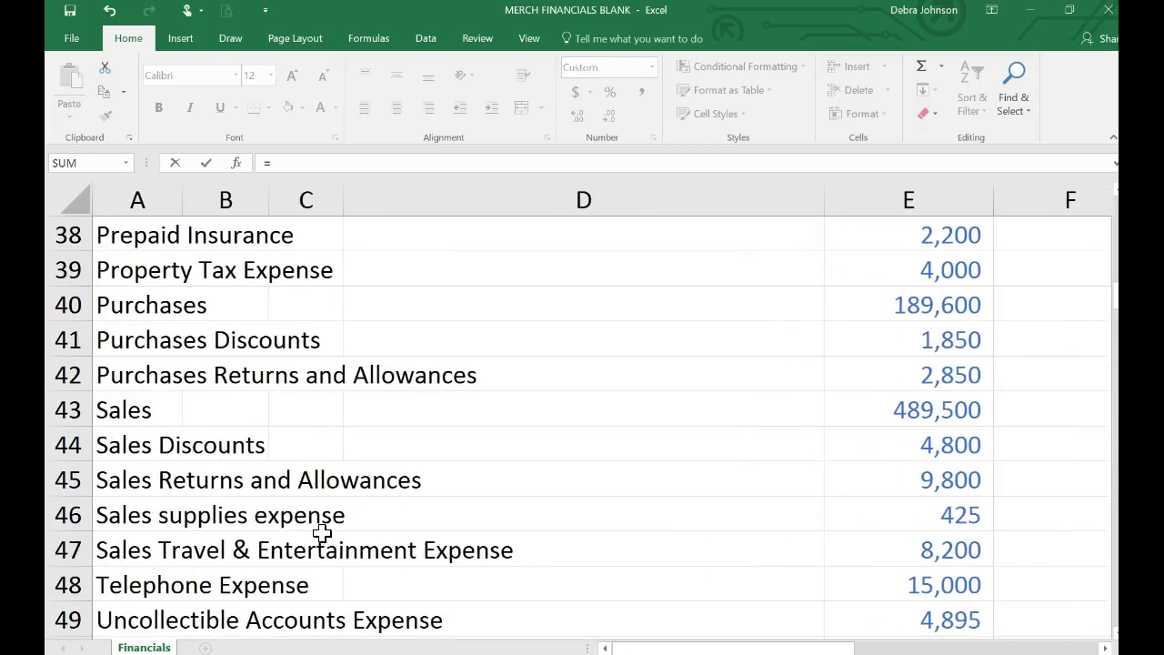
scroll(322, 533, "down", 1)
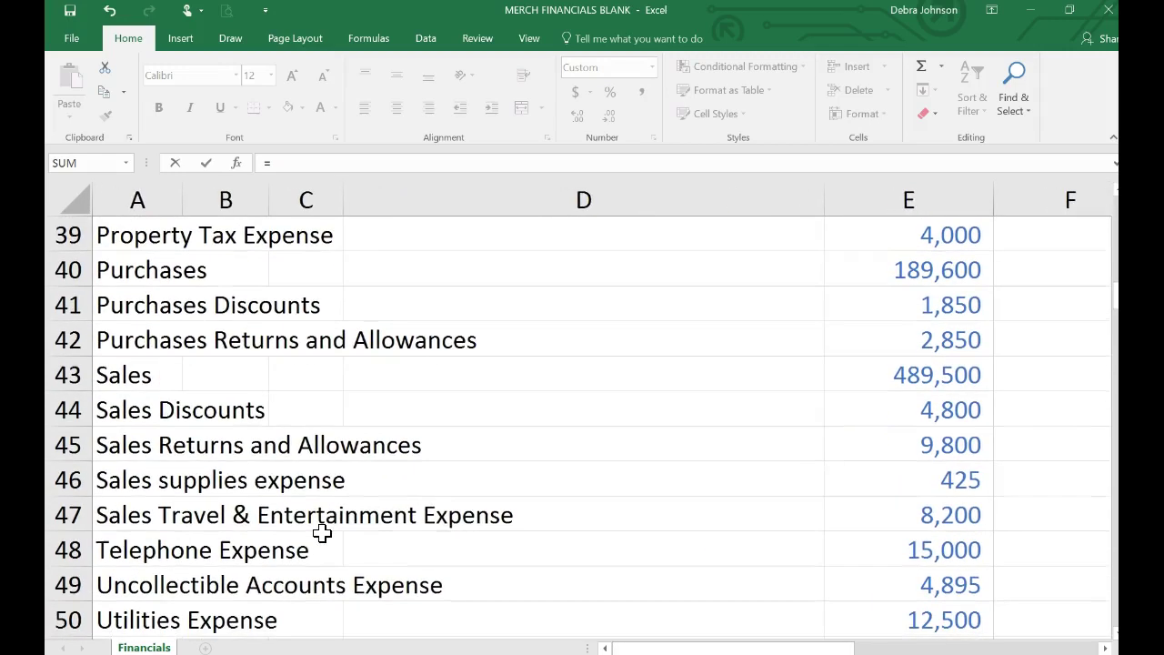
left_click(903, 414)
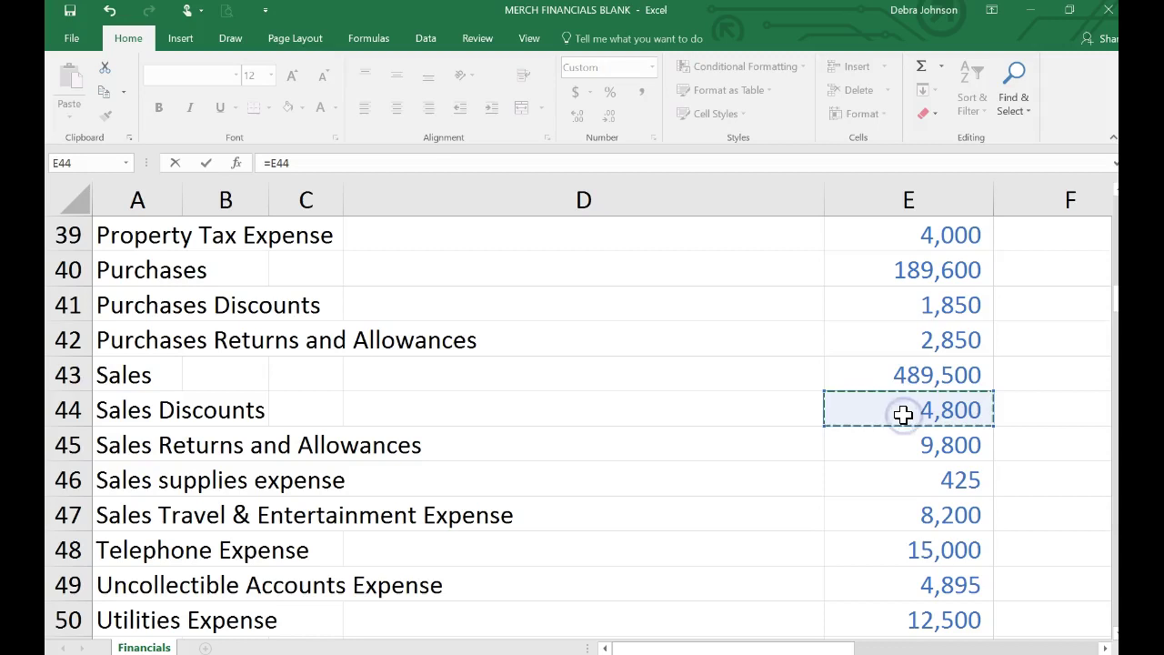
key("Return")
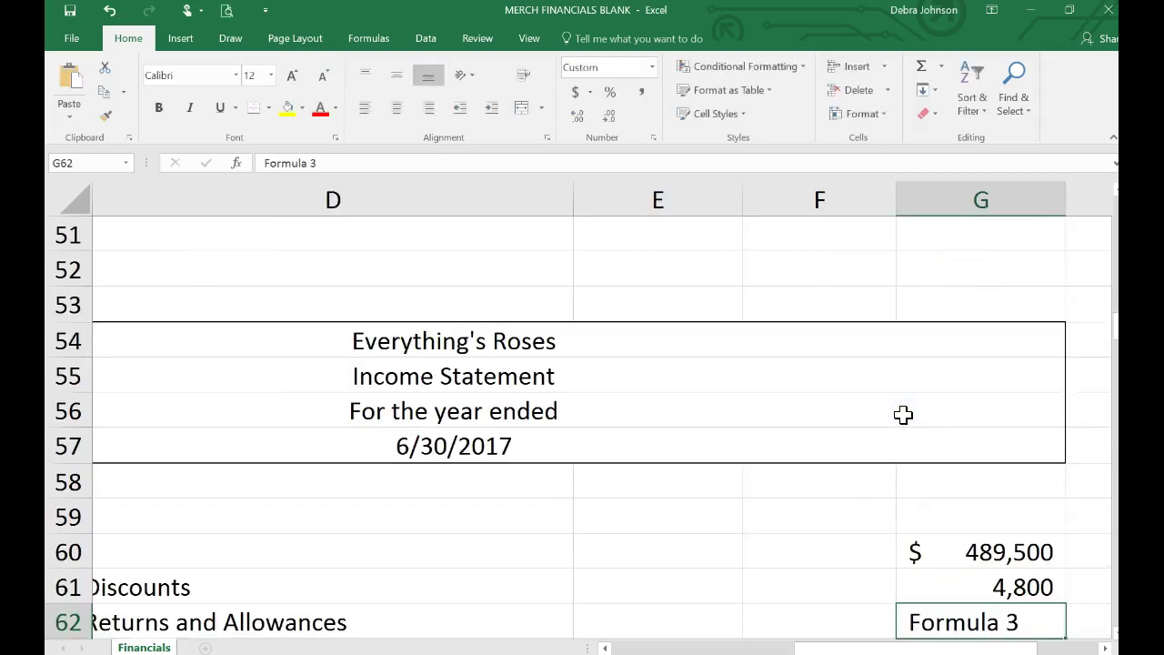
Step: Replace Formula 3 in G62 with a reference to the Sales Returns and Allowances amount in the data section, E45
type("=")
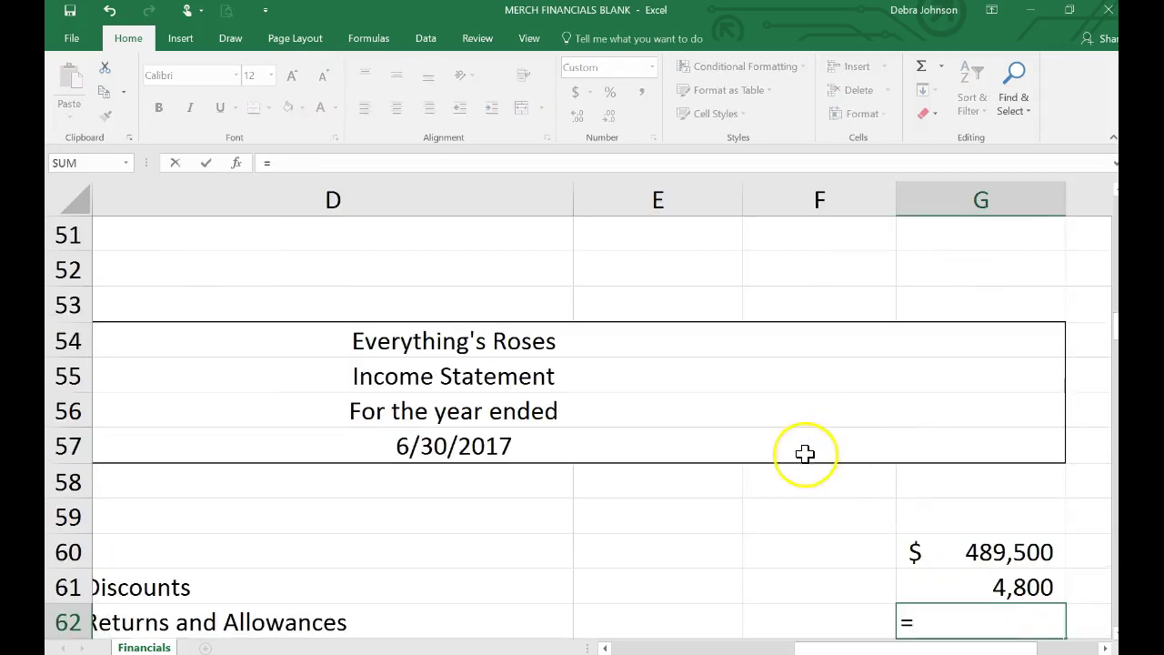
scroll(609, 524, "up", 2)
scroll(609, 524, "up", 3)
scroll(609, 524, "left", 3)
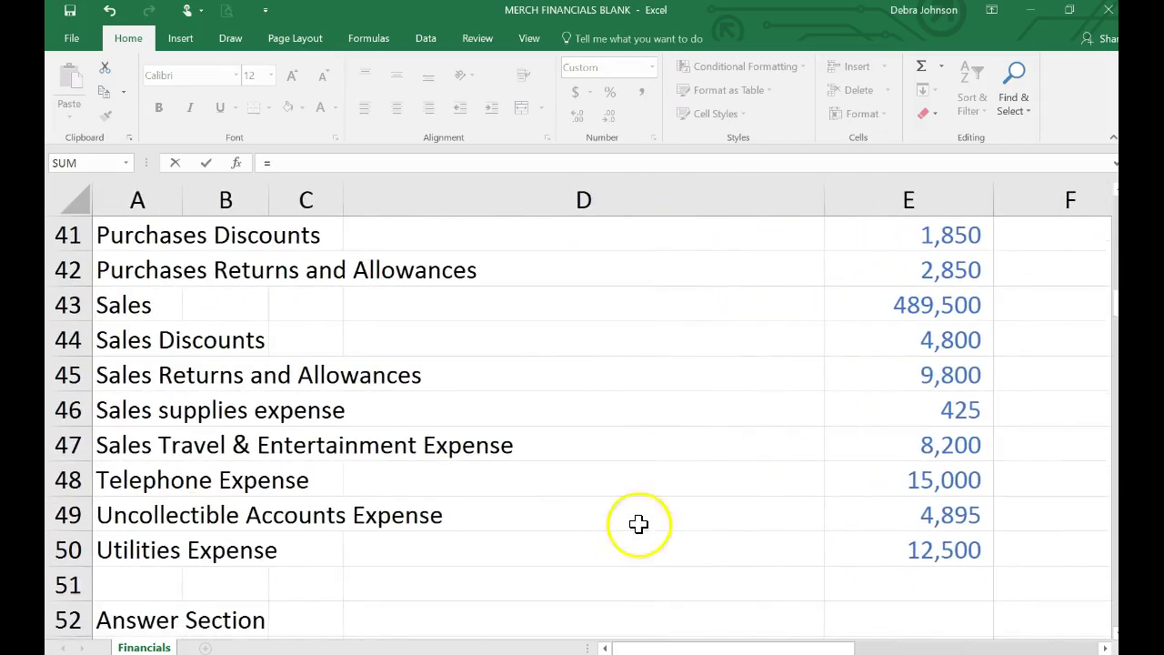
left_click(927, 382)
key("Return")
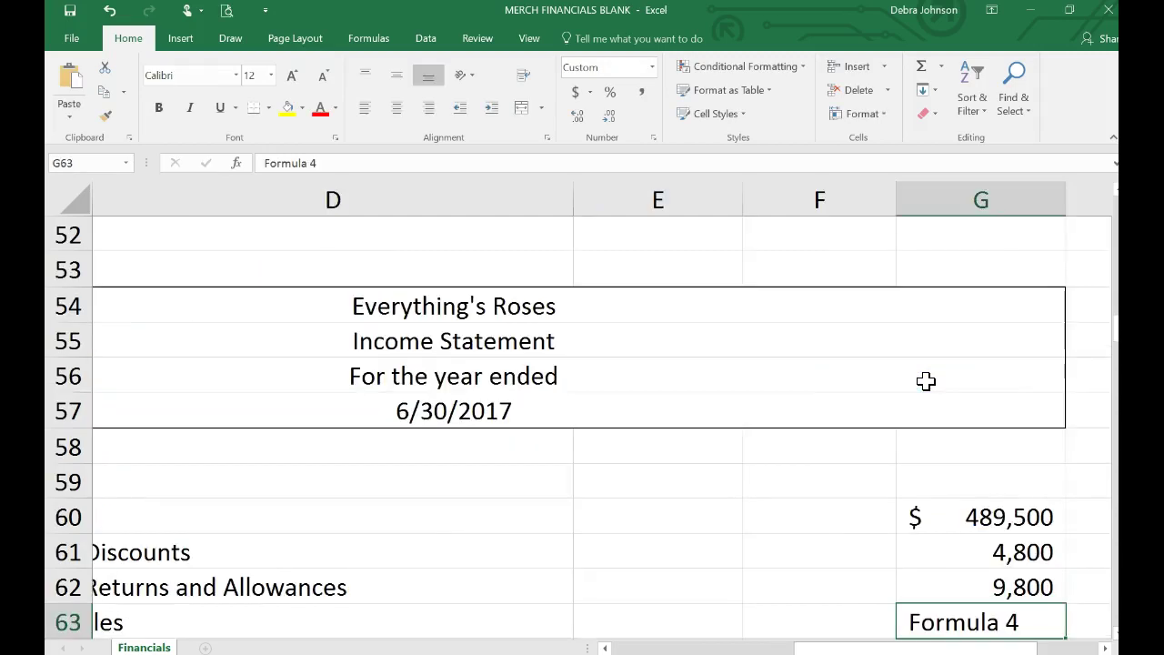
left_click(1089, 343)
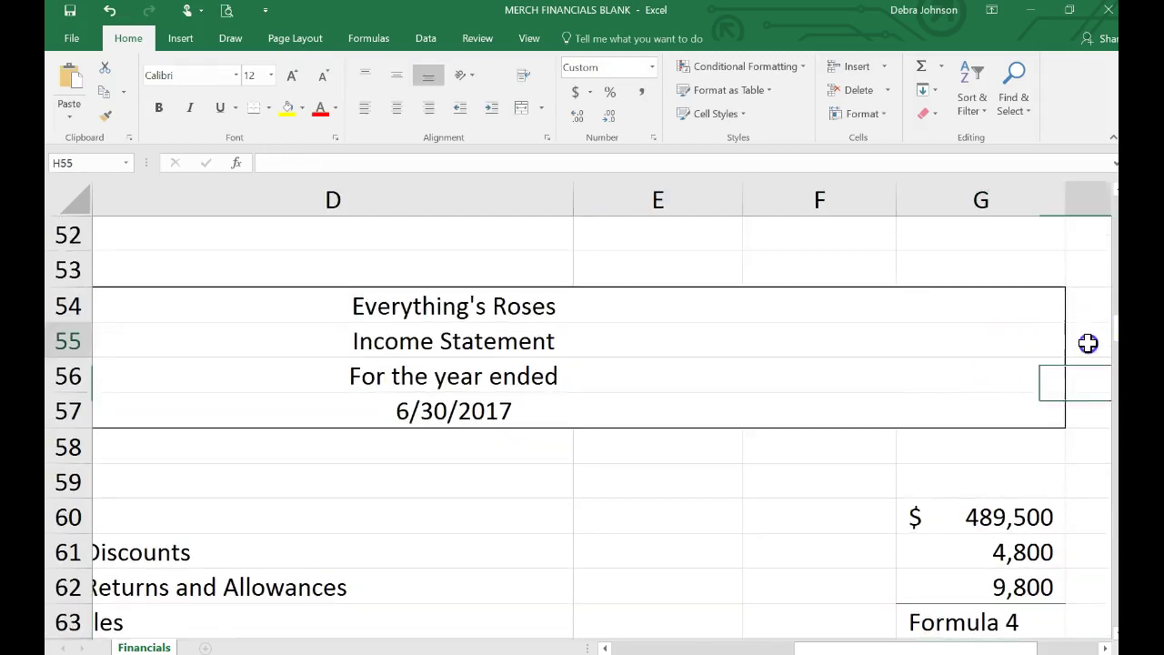
Step: Replace Formula 4 in G63 with the Net Sales calculation, =G60-G61-G62
left_click(987, 627)
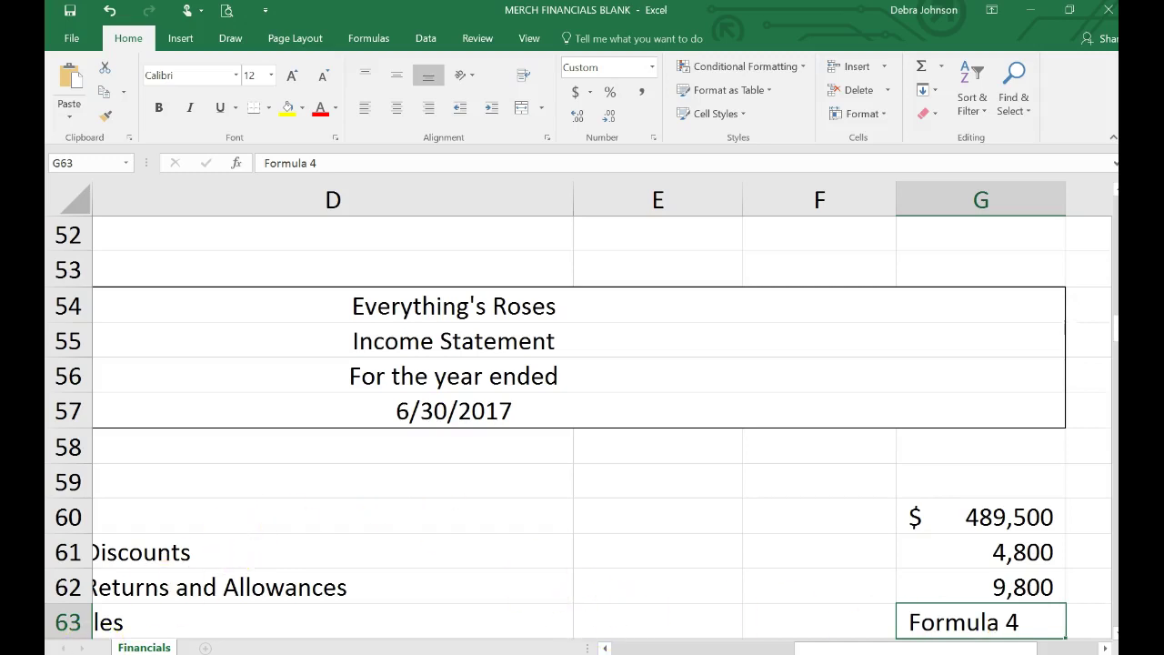
scroll(1031, 598, "down", 1)
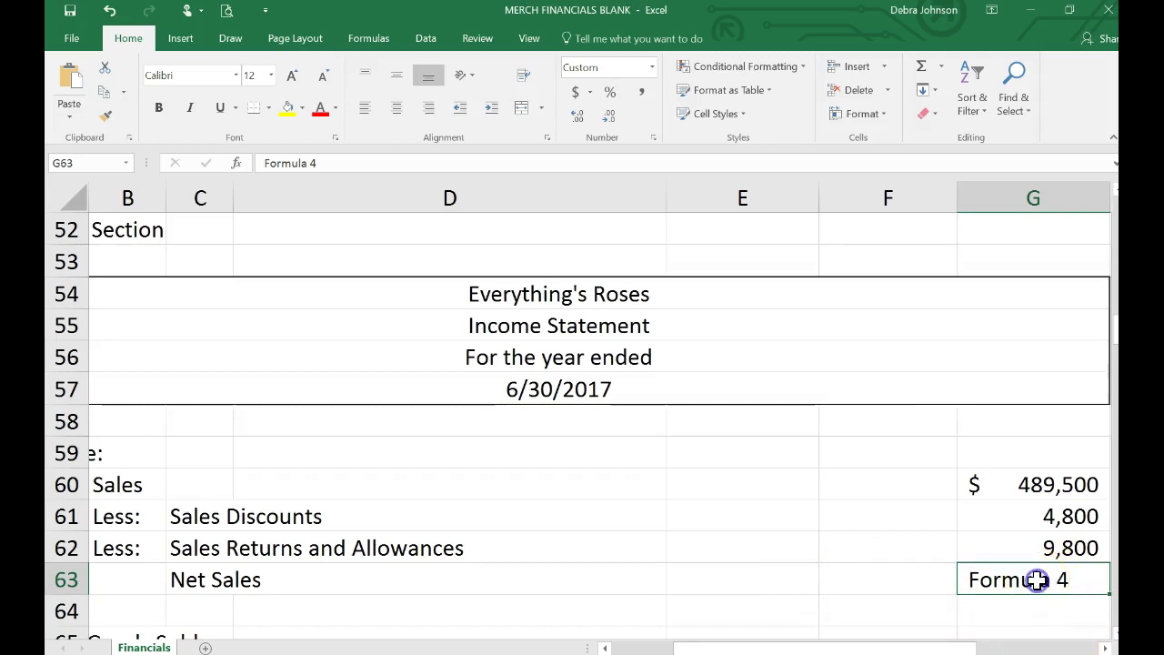
type("=")
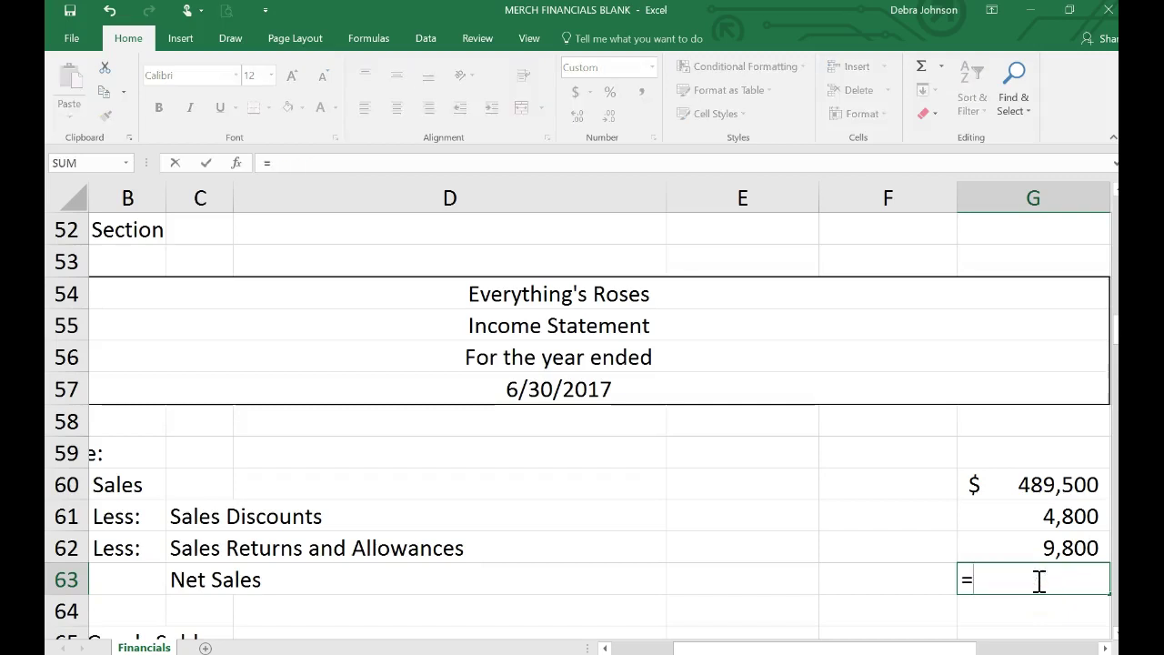
left_click(1074, 489)
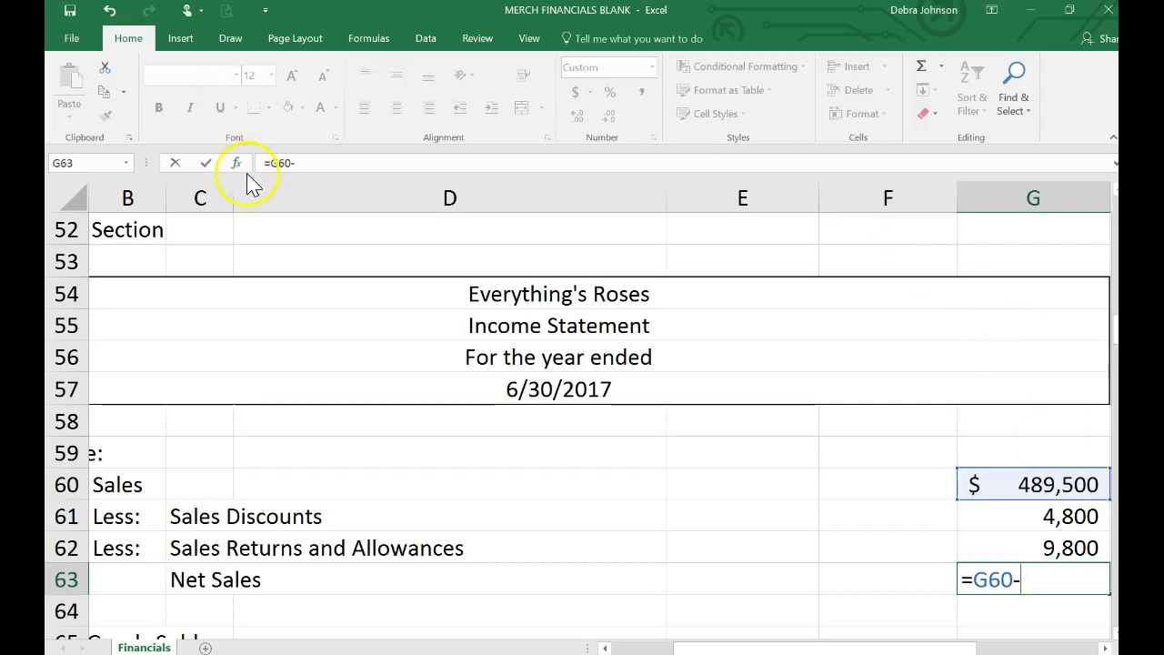
left_click(989, 519)
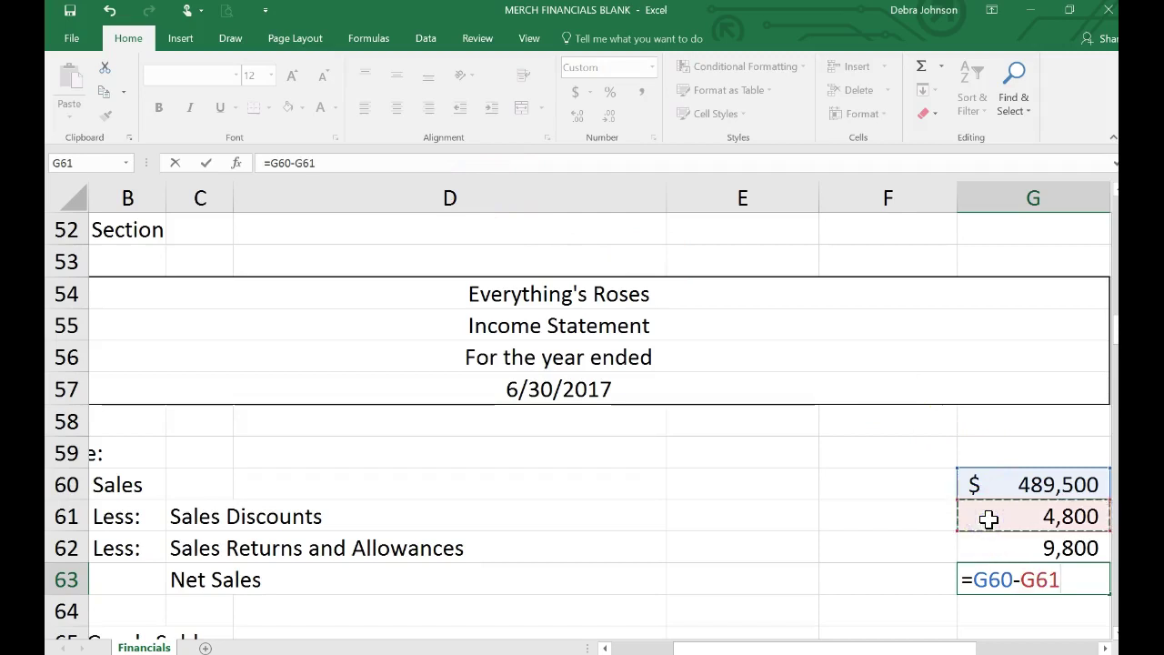
left_click(1005, 541)
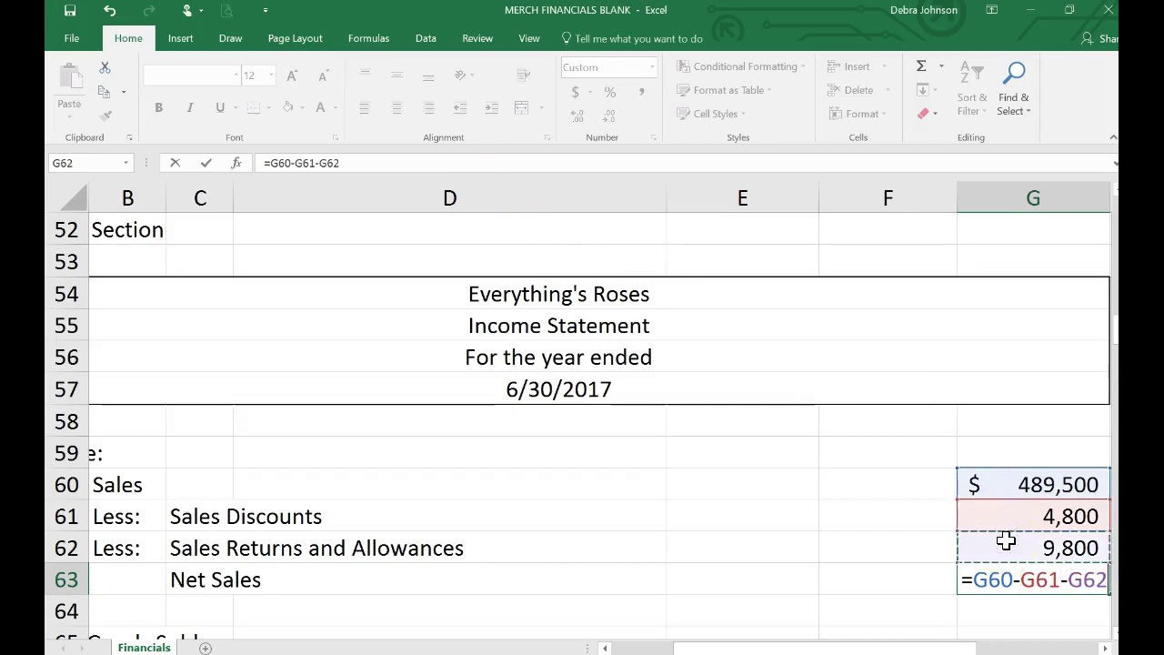
key("Return")
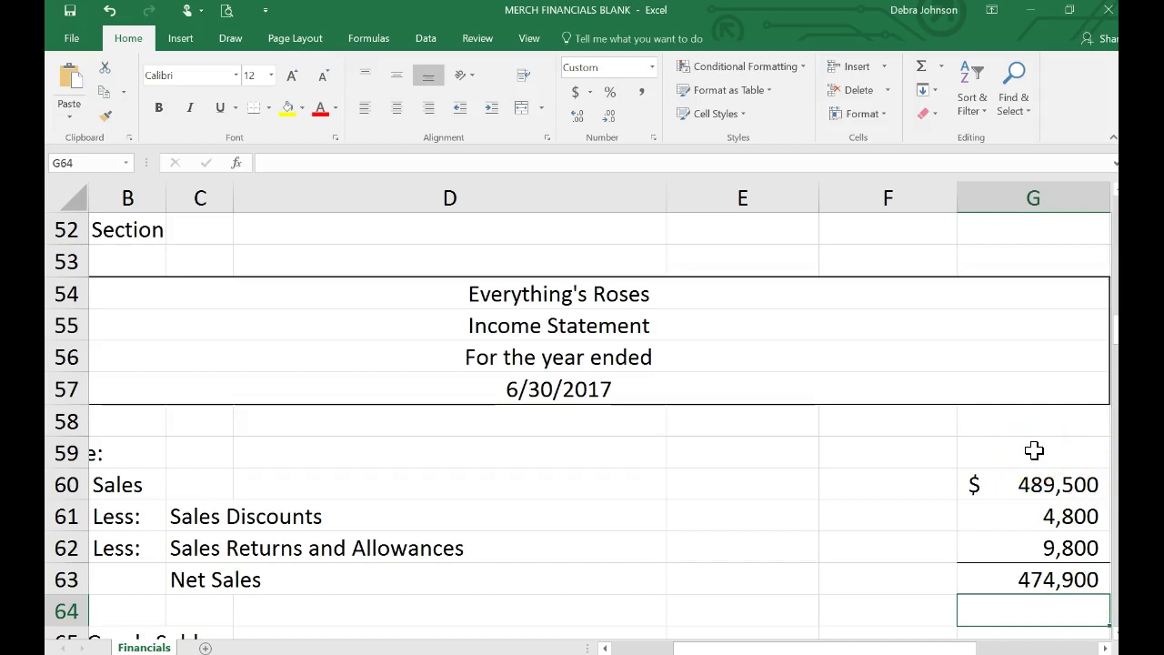
Step: Display the worksheet's formulas to check the revenue section's references, and return to showing values
key("ctrl+grave")
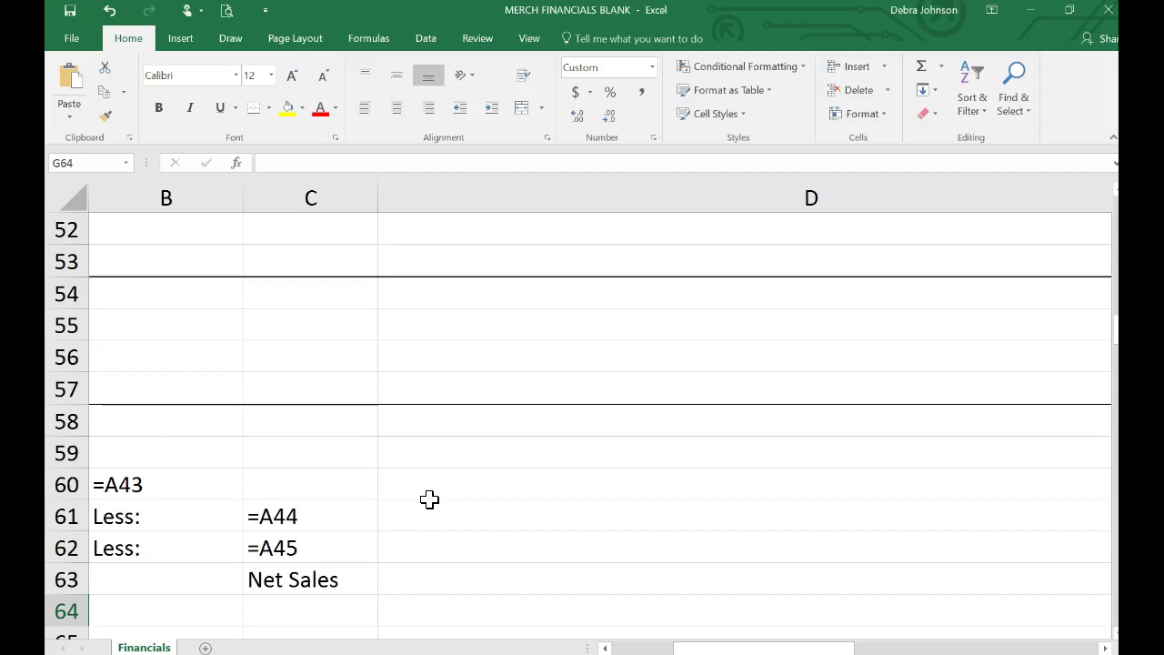
key("ctrl+grave")
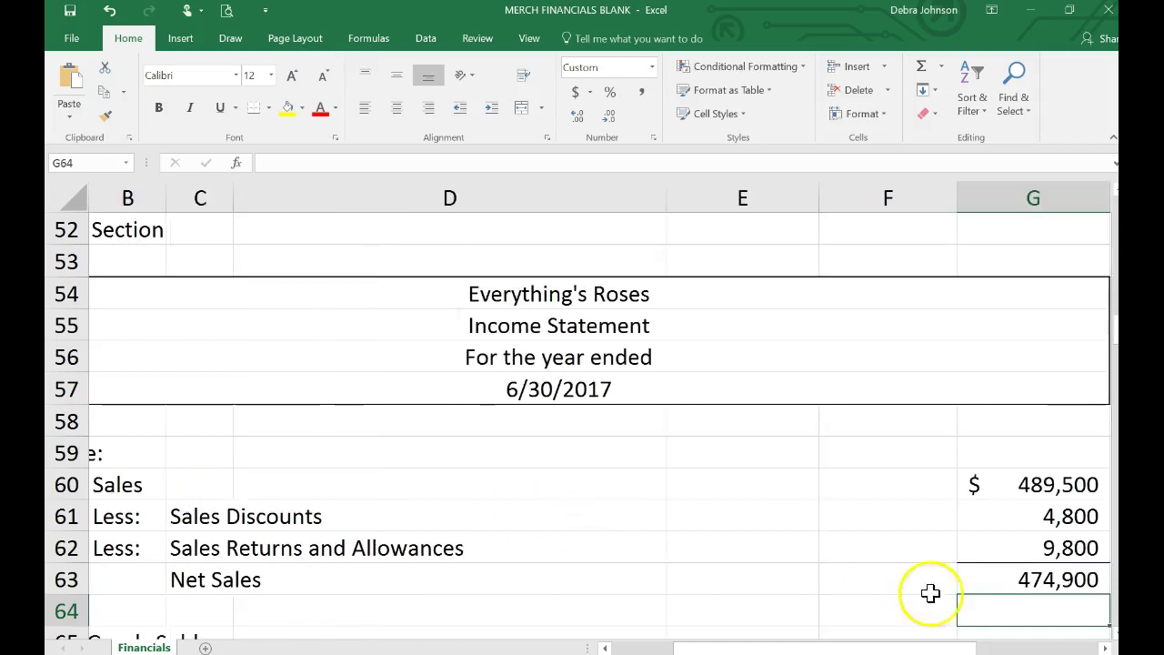
Step: Replace Formula 5 in E66 with a reference to the Merchandise Inventory - Beginning amount in the data section, =E25
scroll(930, 573, "down", 1)
scroll(931, 573, "down", 2)
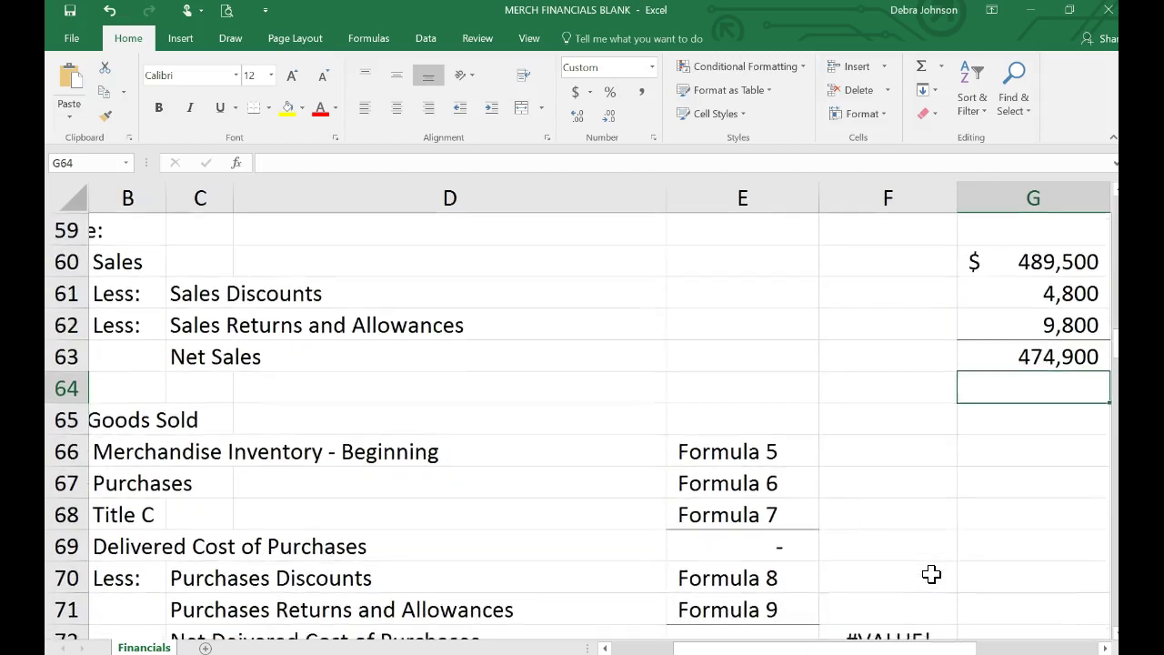
scroll(931, 574, "down", 2)
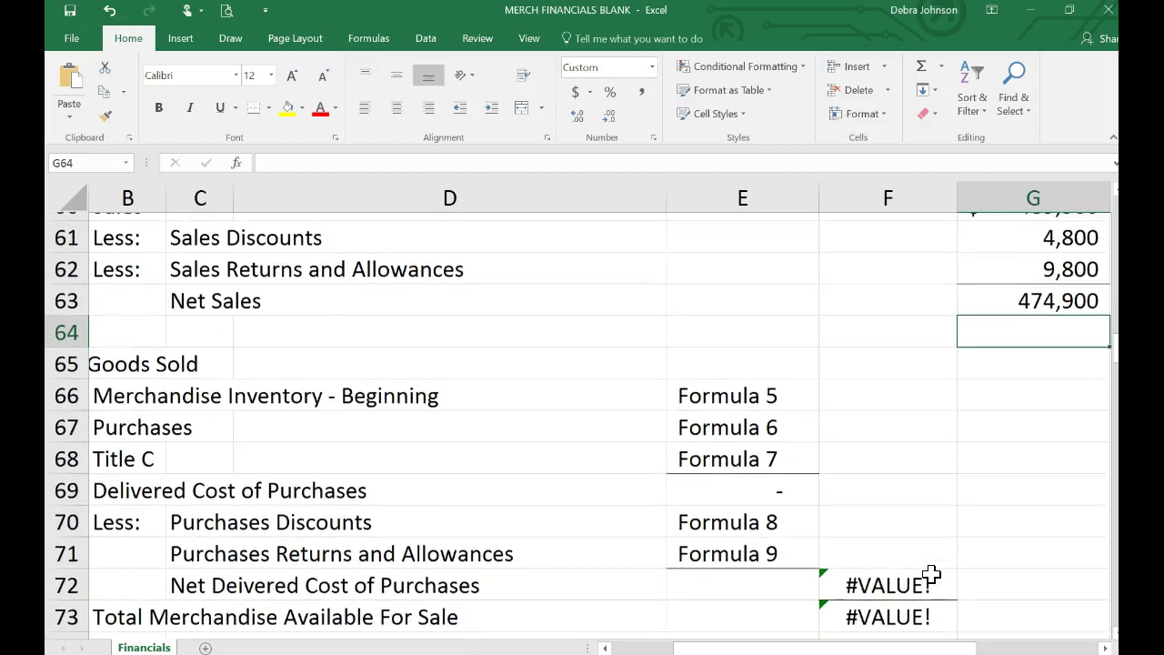
scroll(931, 574, "down", 1)
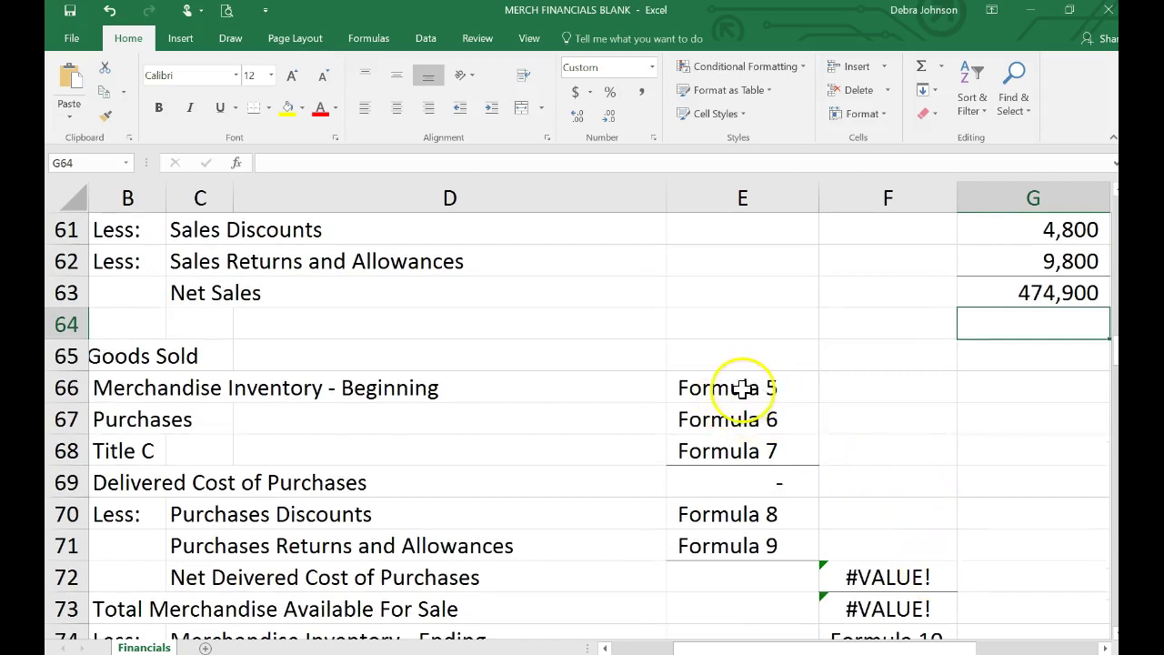
left_click(744, 388)
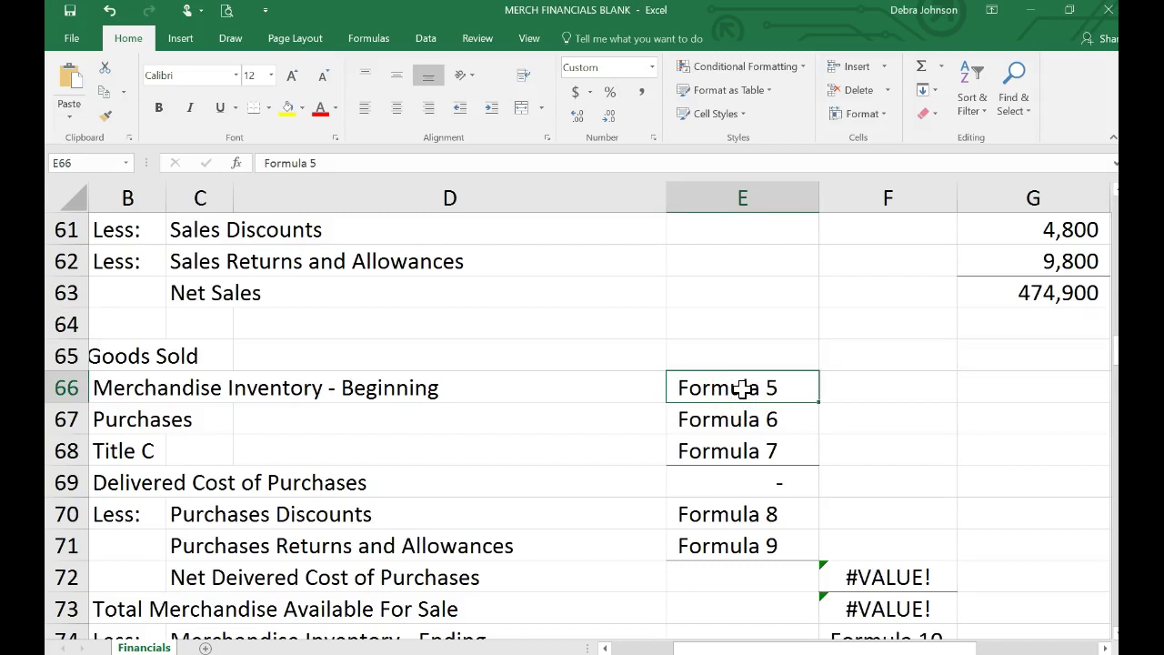
type("=")
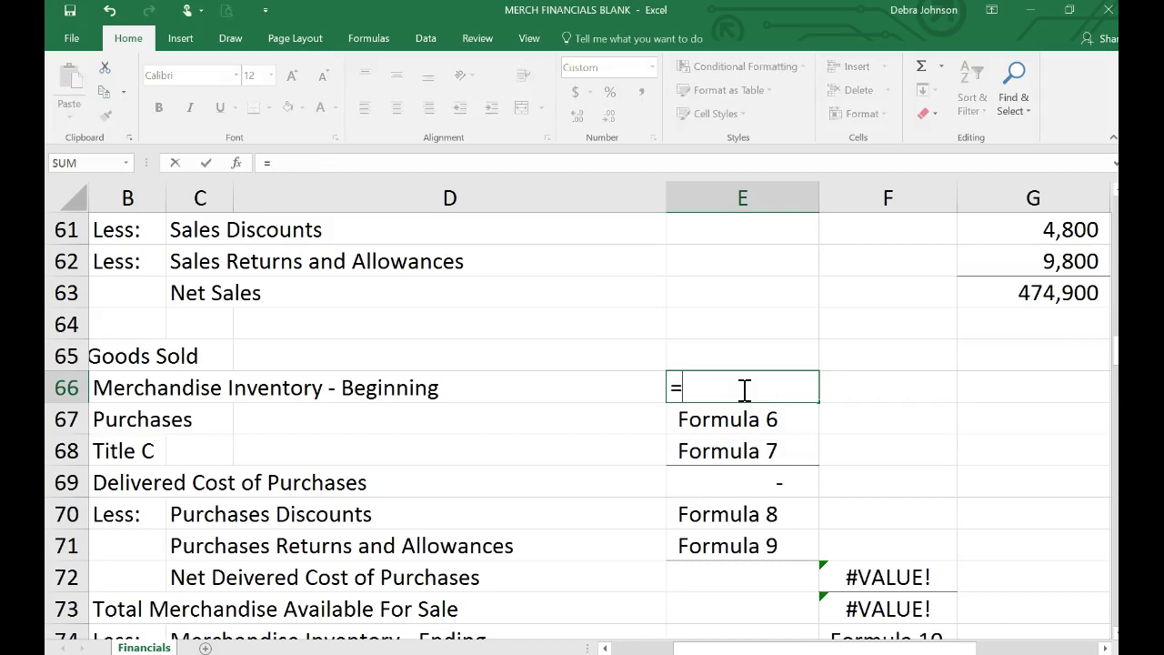
scroll(744, 389, "up", 6)
scroll(743, 389, "left", 1)
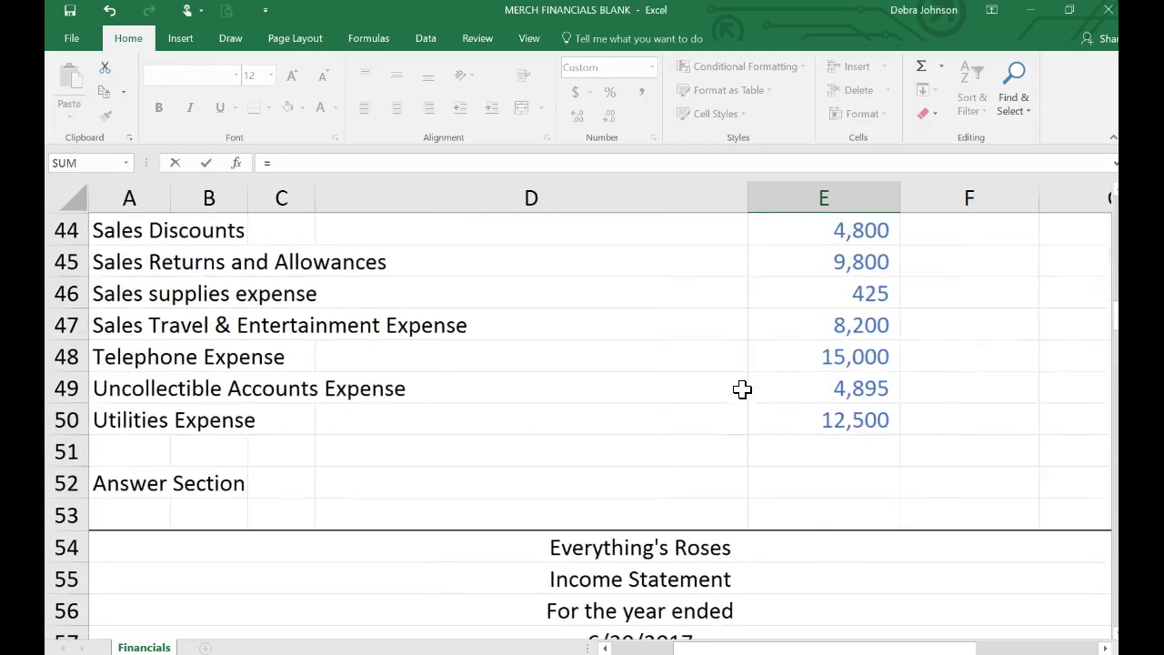
scroll(742, 390, "up", 5)
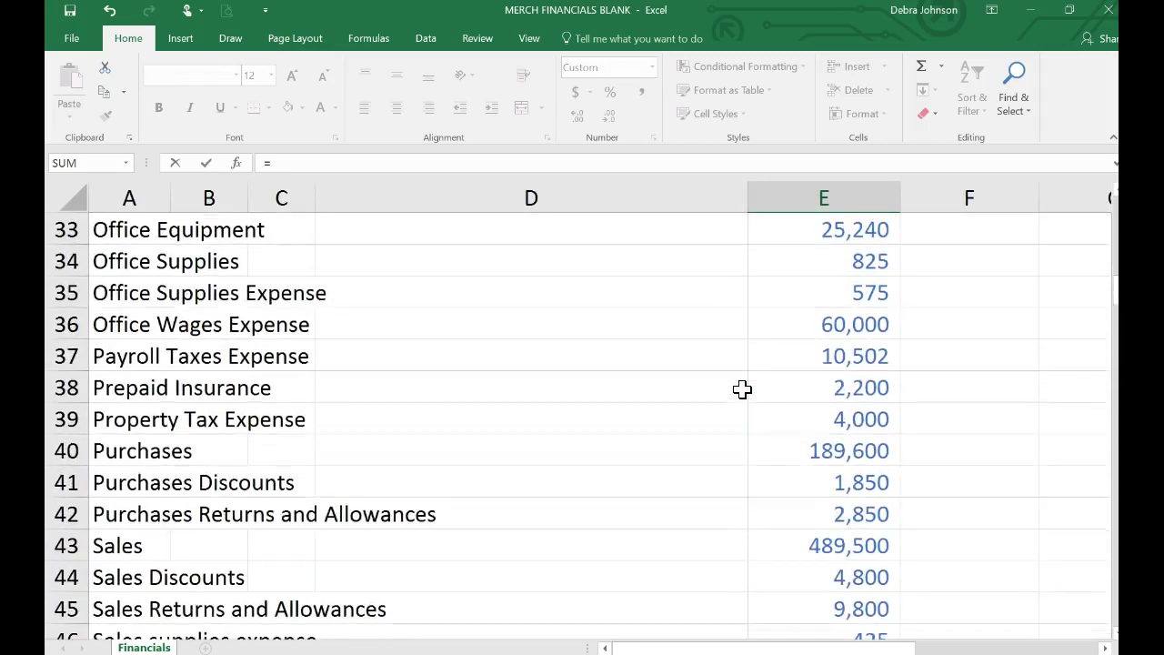
scroll(743, 392, "up", 2)
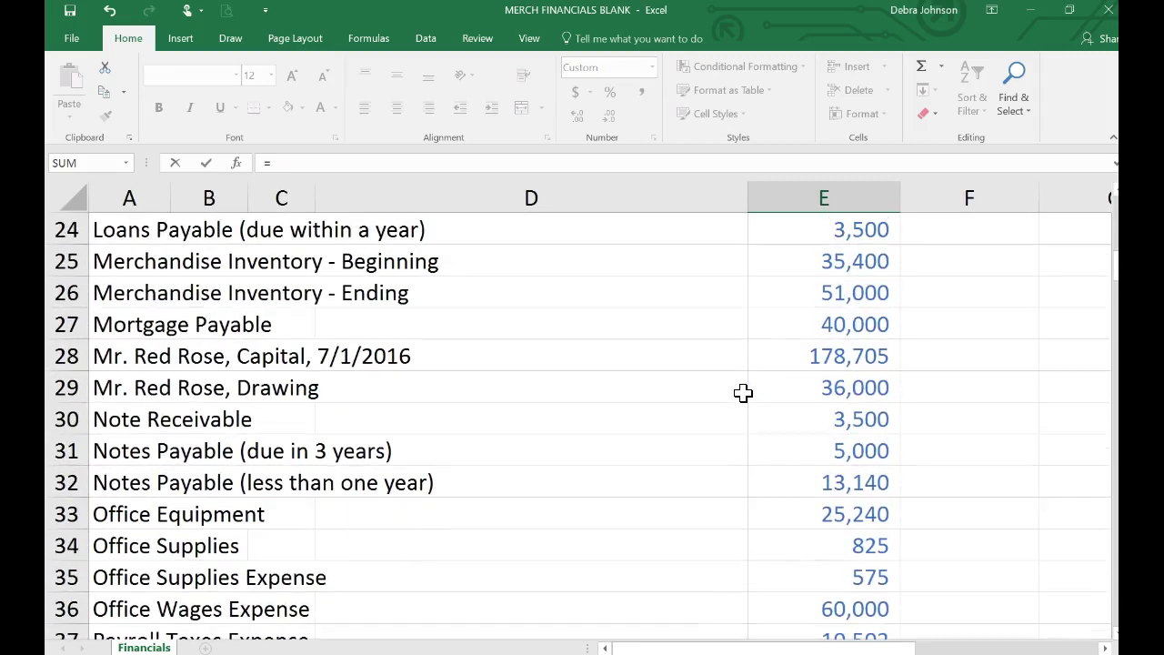
left_click(856, 262)
key("Return")
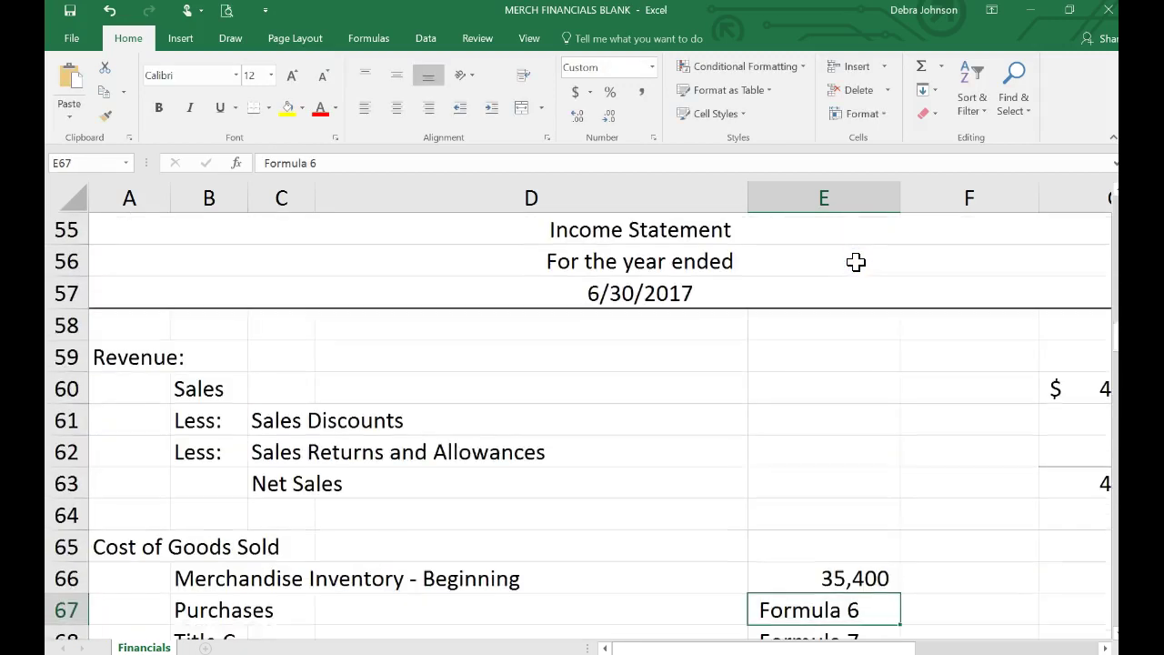
Step: Replace Formula 6 in E67 with a reference to the Purchases amount in the data section, =E40
type("=")
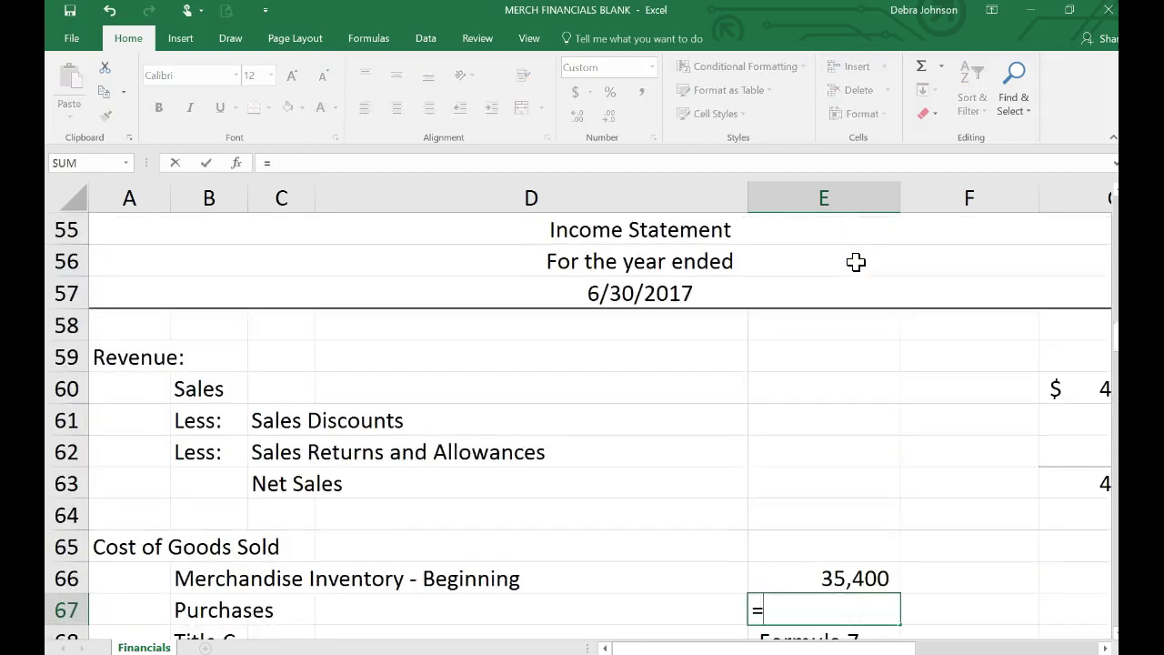
left_click(768, 282)
scroll(767, 281, "up", 5)
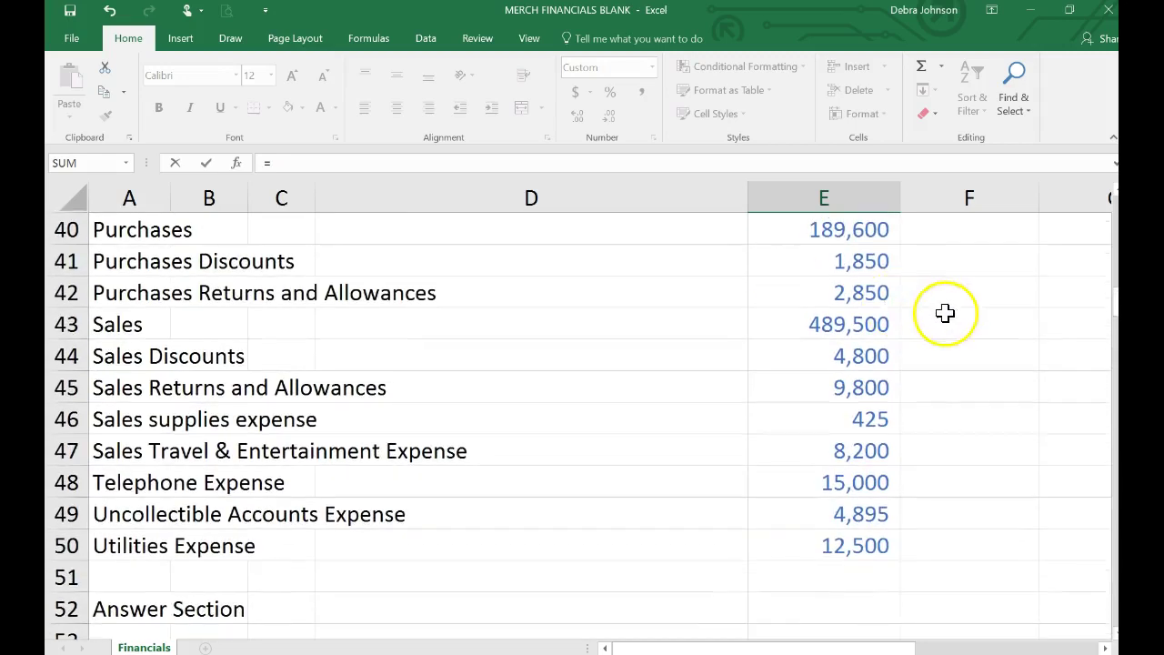
left_click(859, 234)
key("Return")
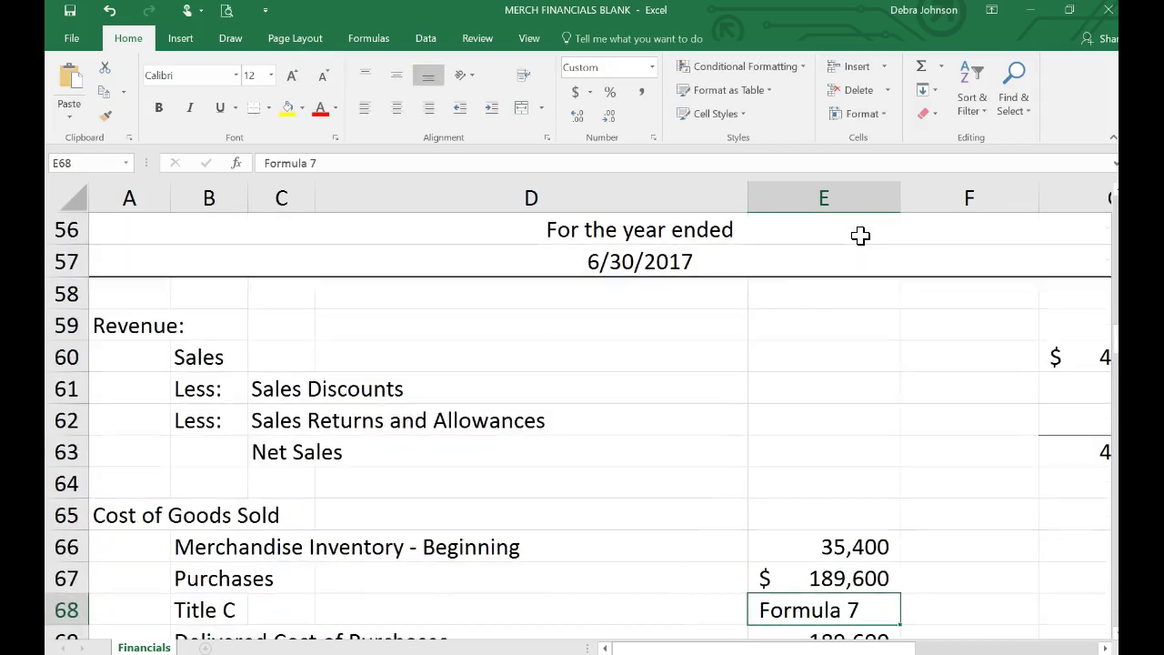
Step: Replace the Title C placeholder in B68 with a reference to the Freight In account title, =A18
scroll(860, 236, "down", 1)
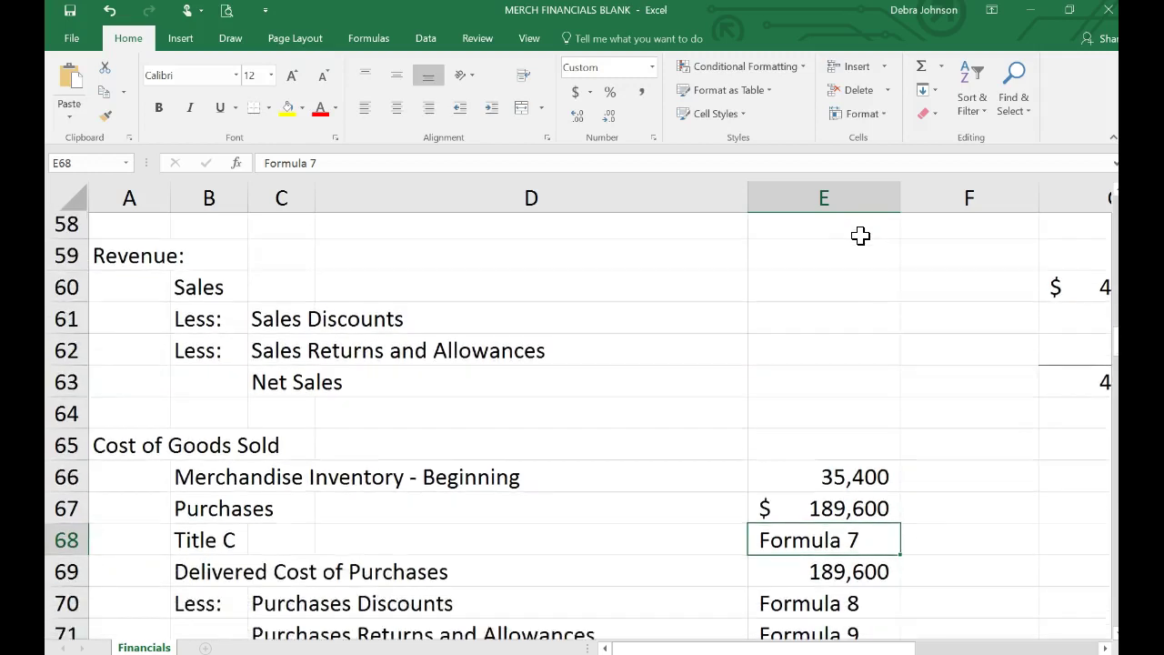
scroll(861, 235, "down", 1)
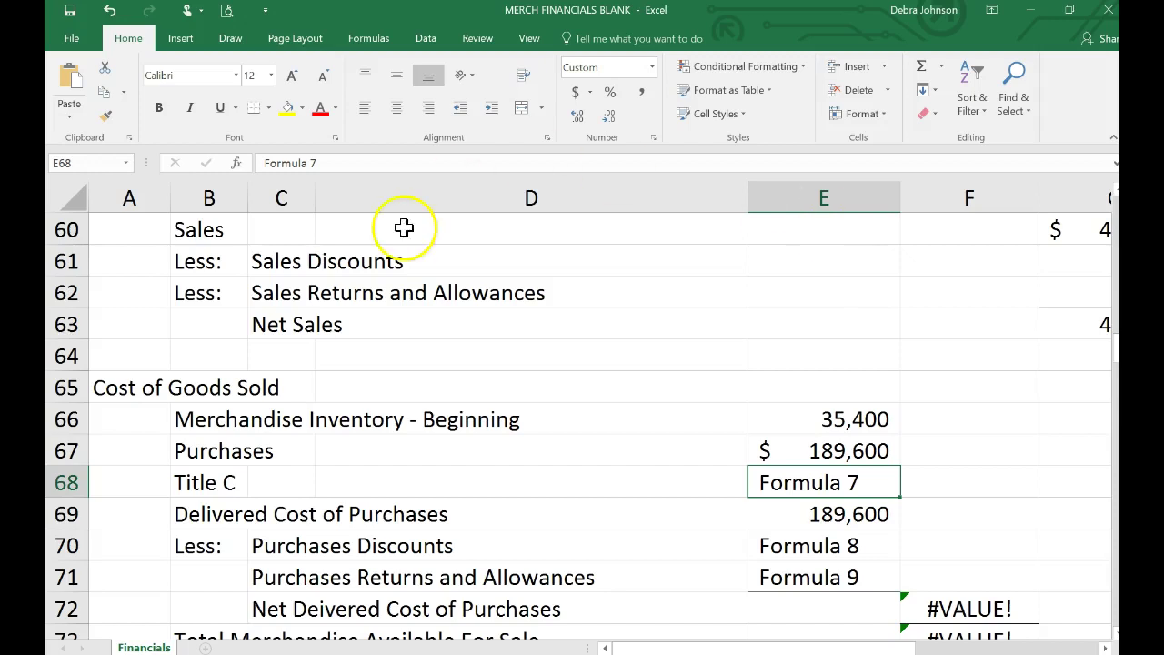
left_click(198, 483)
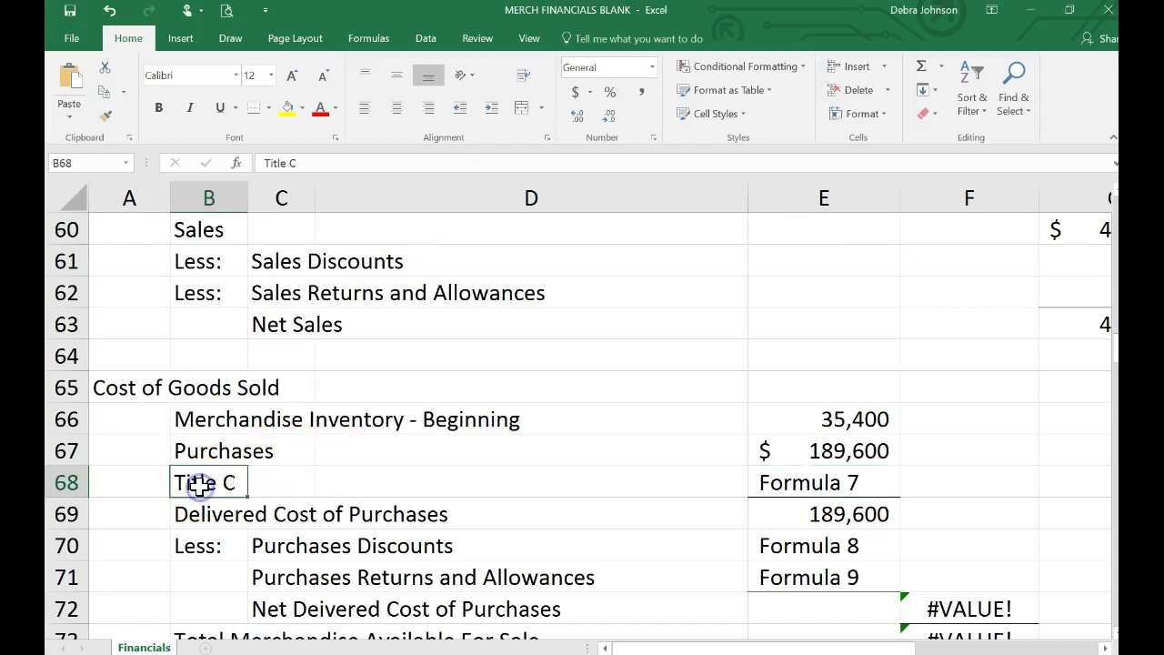
type("=")
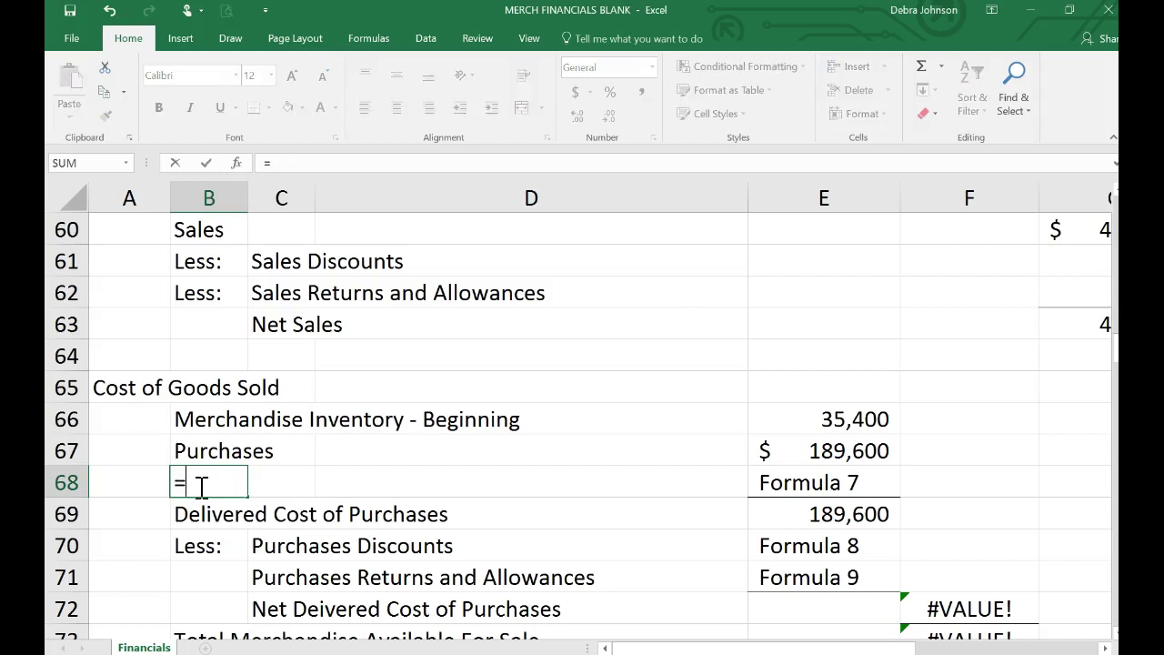
scroll(198, 485, "up", 9)
scroll(198, 485, "up", 6)
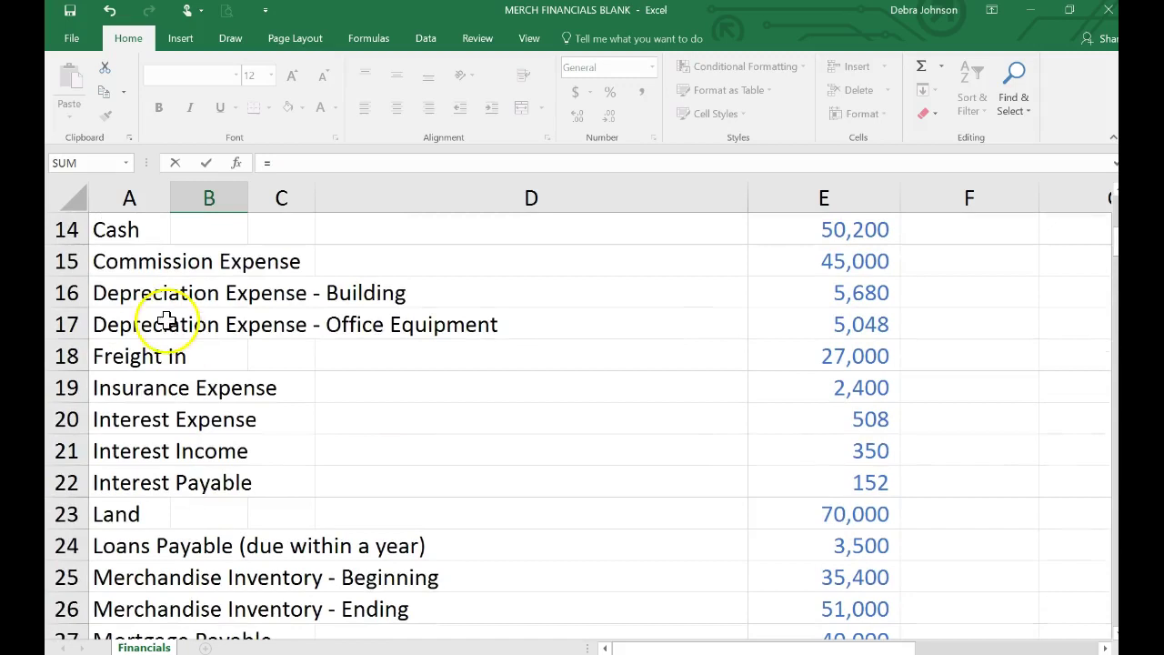
left_click(133, 357)
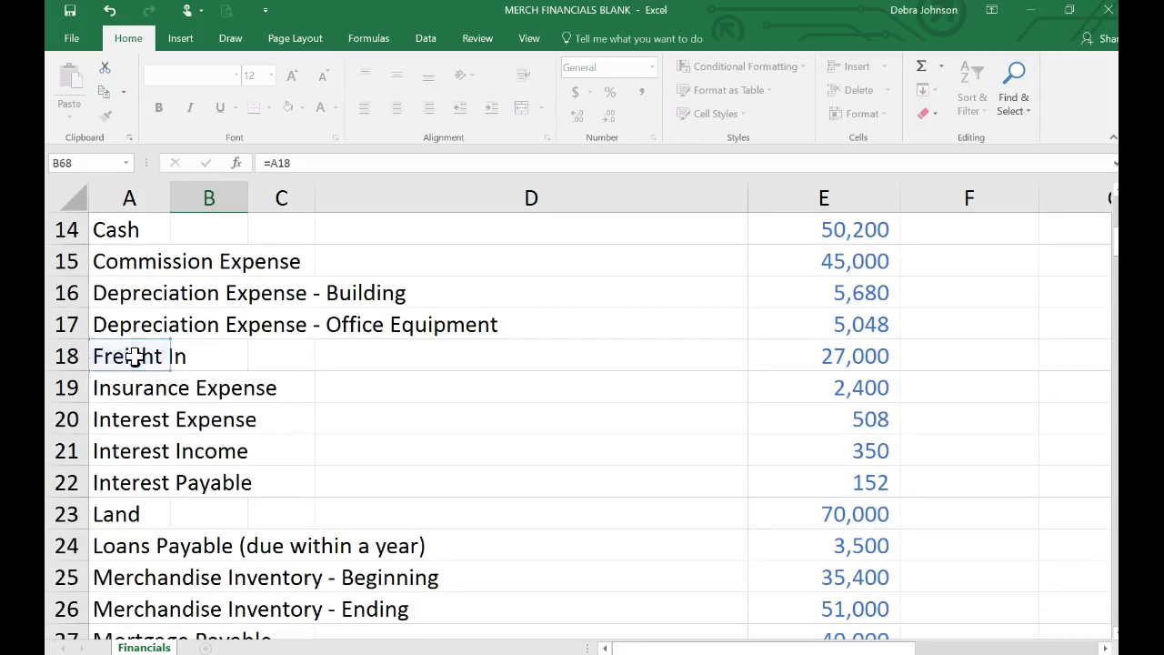
key("Return")
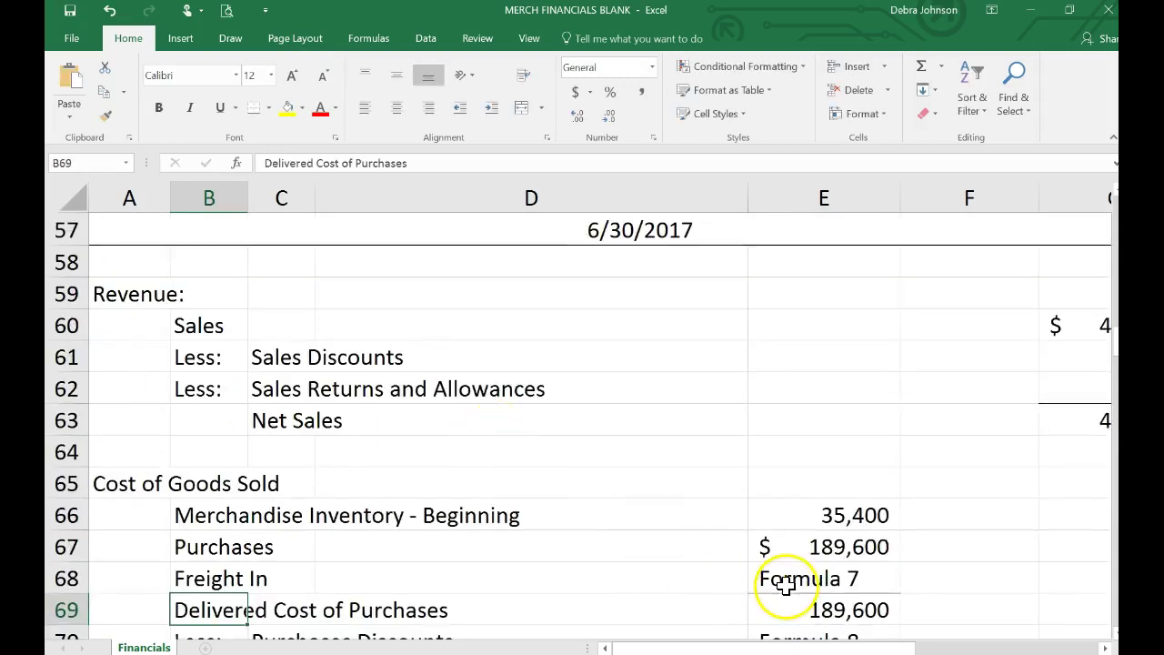
Step: Replace Formula 7 in E68 with a reference to the Freight In amount in the data section, =E18
left_click(778, 587)
type("=")
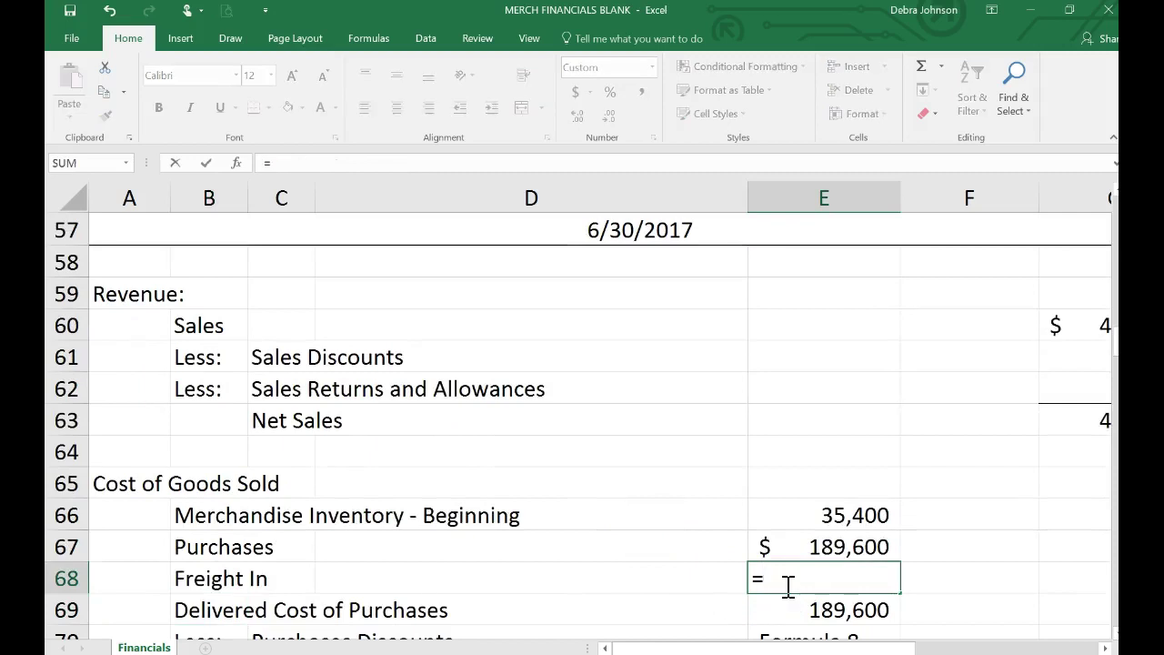
scroll(787, 586, "up", 13)
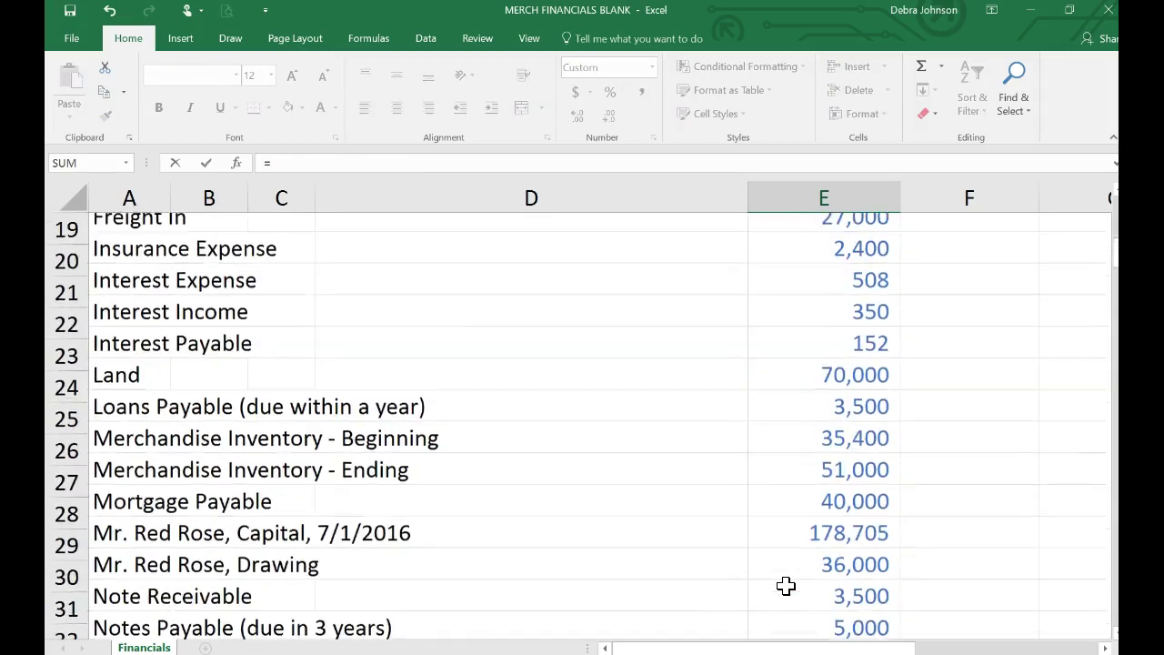
scroll(786, 587, "up", 2)
left_click_drag(860, 499, 848, 412)
left_click(852, 388)
key("Return")
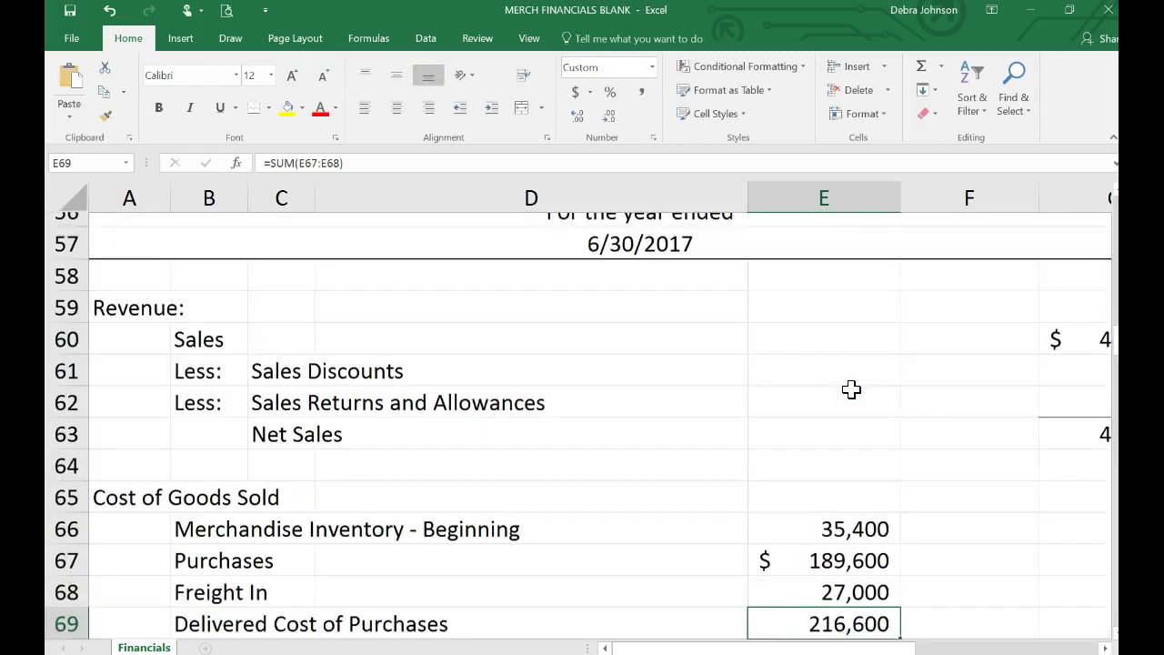
Step: Inspect the formulas behind Merchandise Inventory - Beginning in E66 and Delivered Cost of Purchases in E69
scroll(851, 390, "down", 1)
left_click(812, 491)
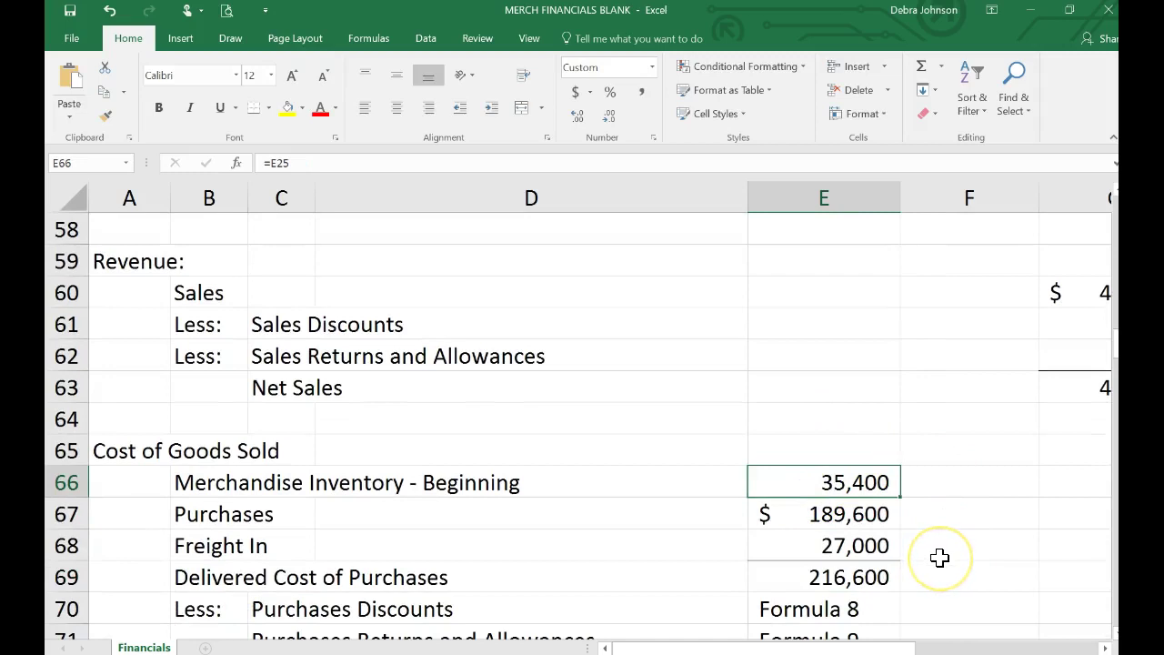
scroll(940, 558, "down", 2)
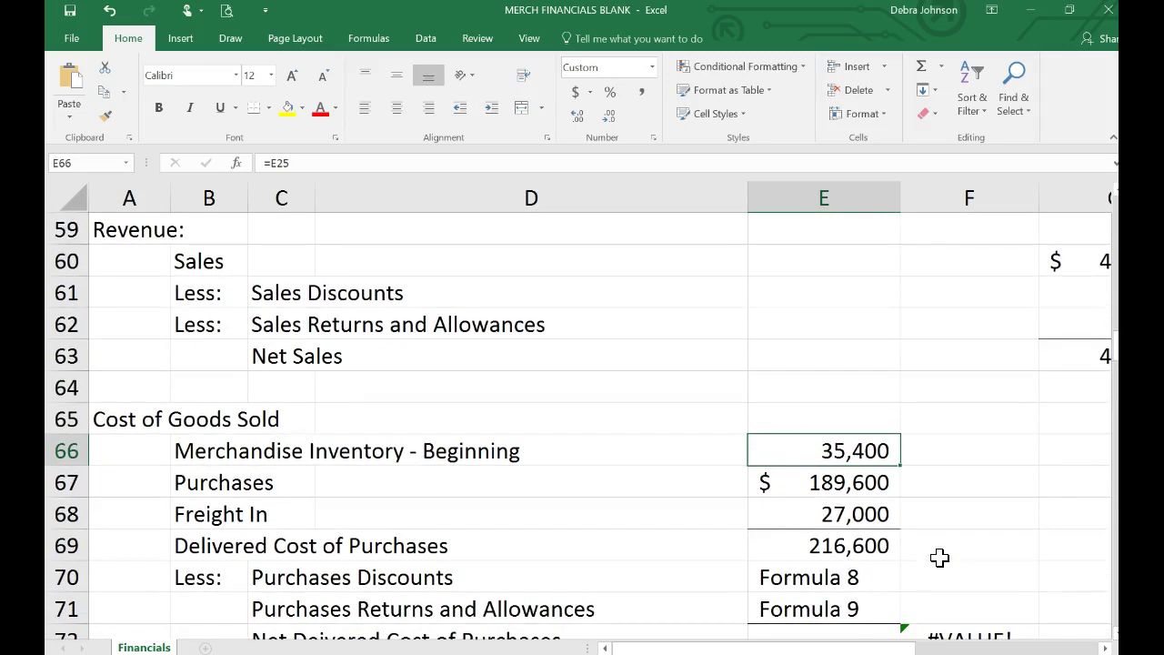
scroll(939, 557, "down", 1)
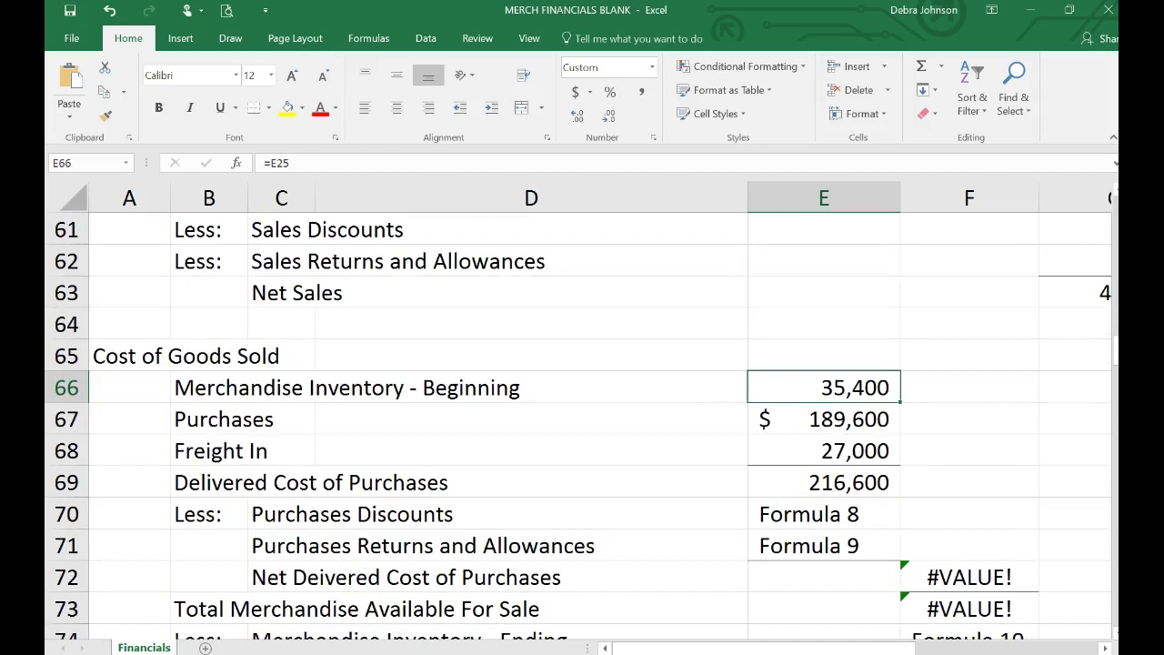
left_click(819, 481)
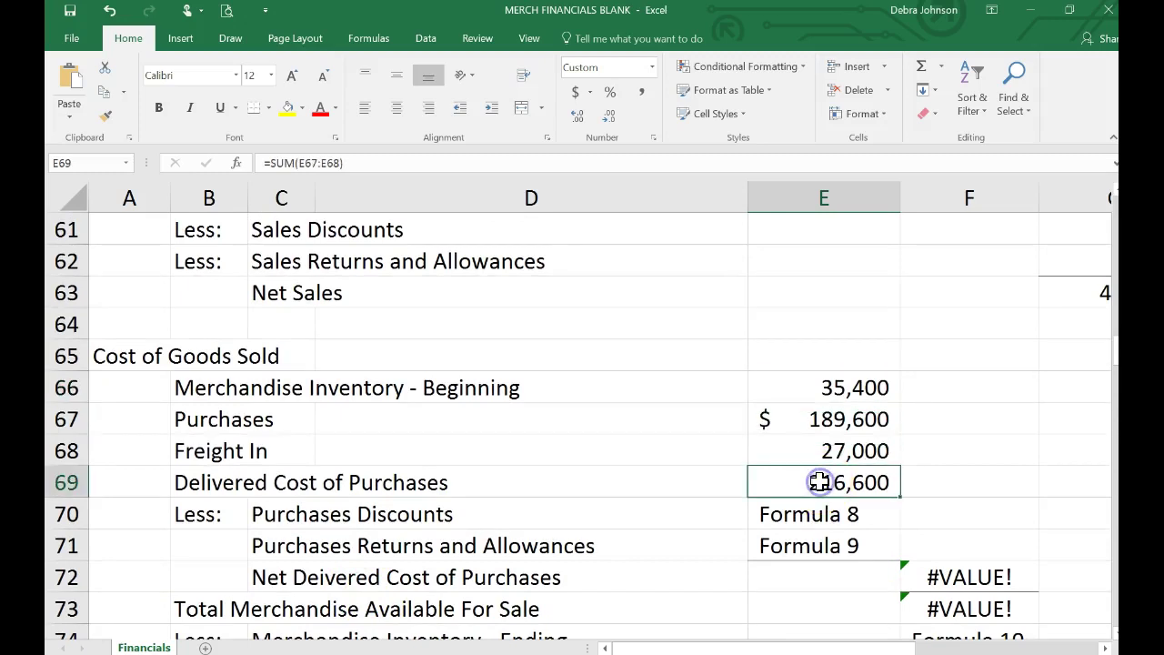
Step: Replace the Delivered Cost of Purchases formula in E69 with the sum of Purchases and Freight In, =E67+E68
left_click(819, 420)
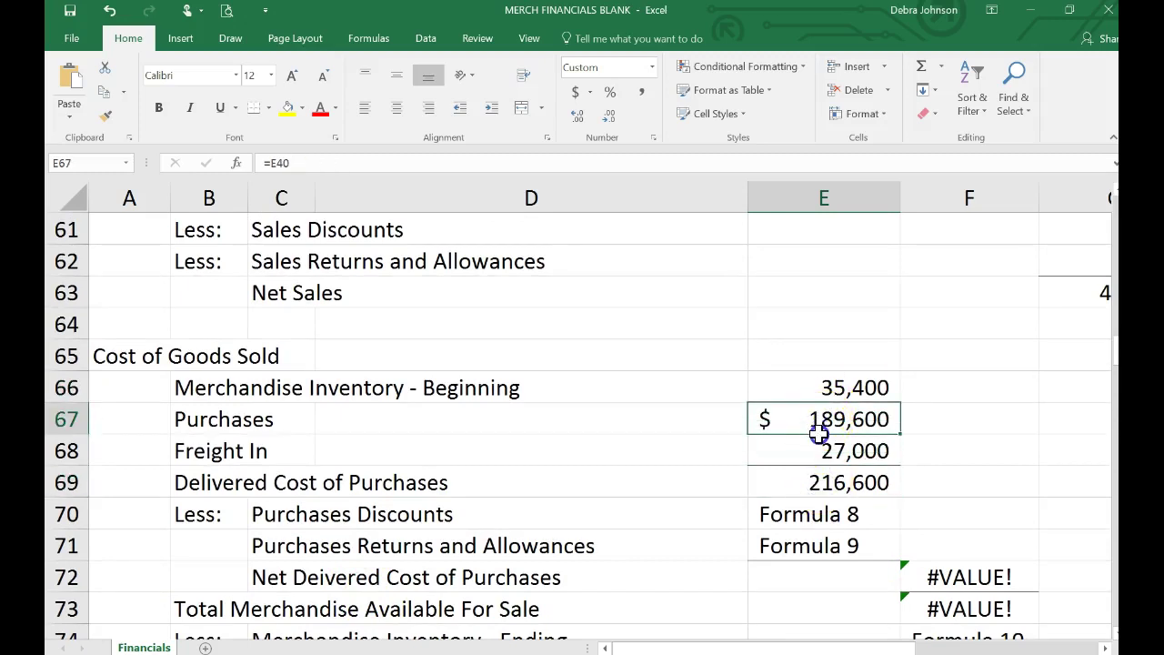
left_click_drag(818, 435, 819, 440)
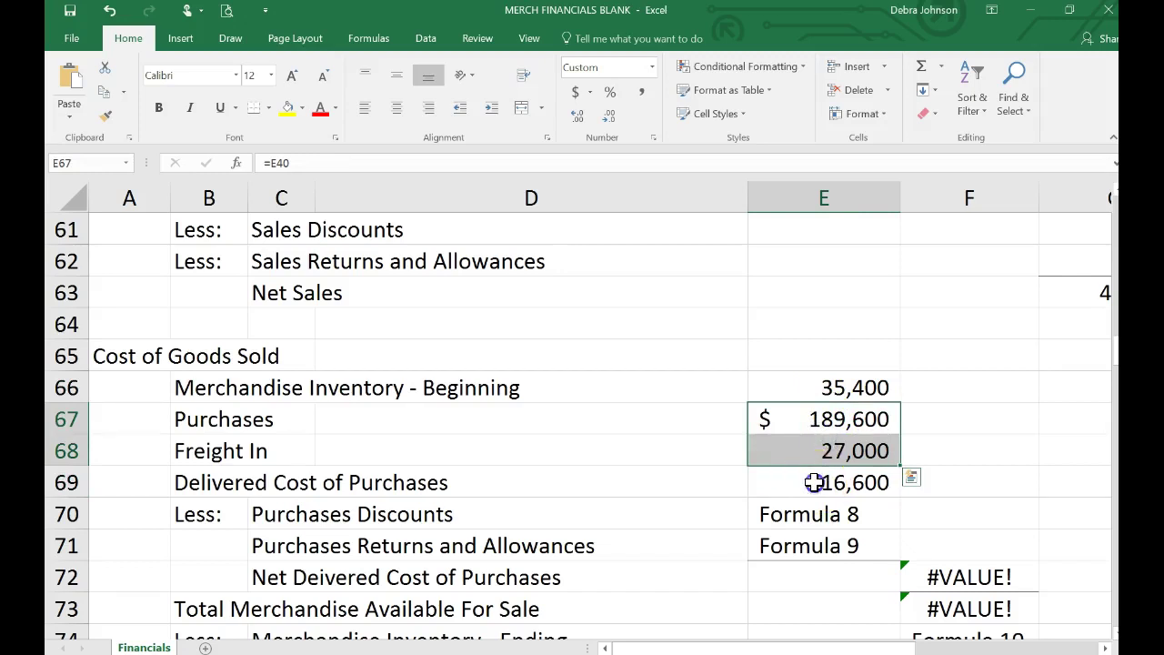
left_click(818, 482)
type("=")
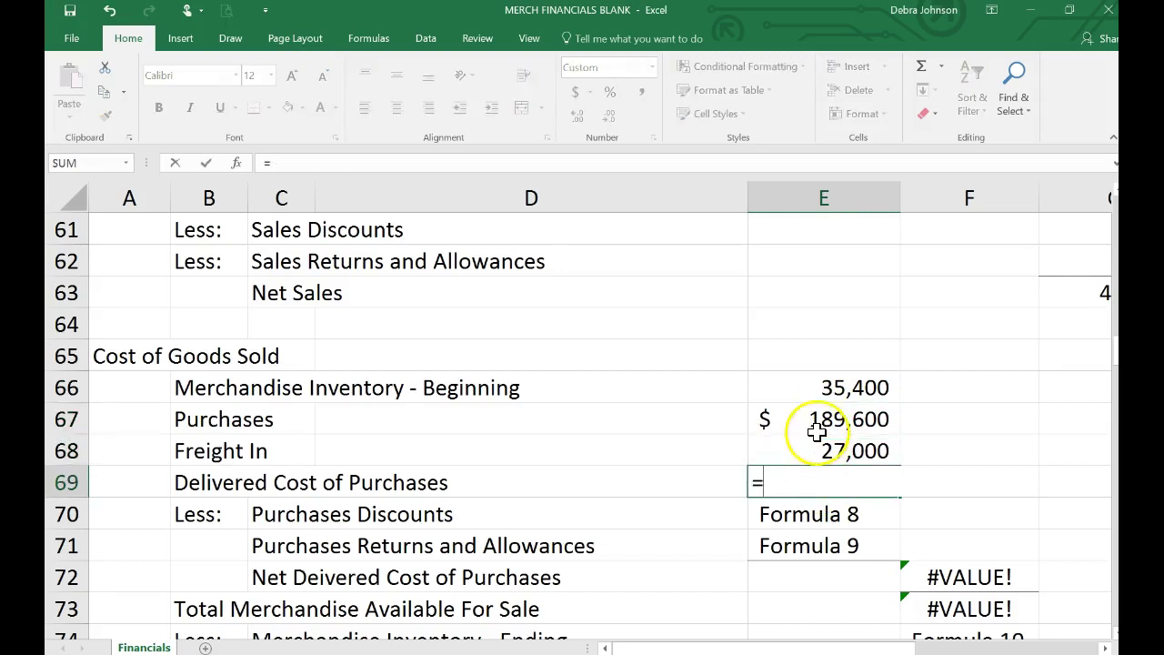
left_click(818, 428)
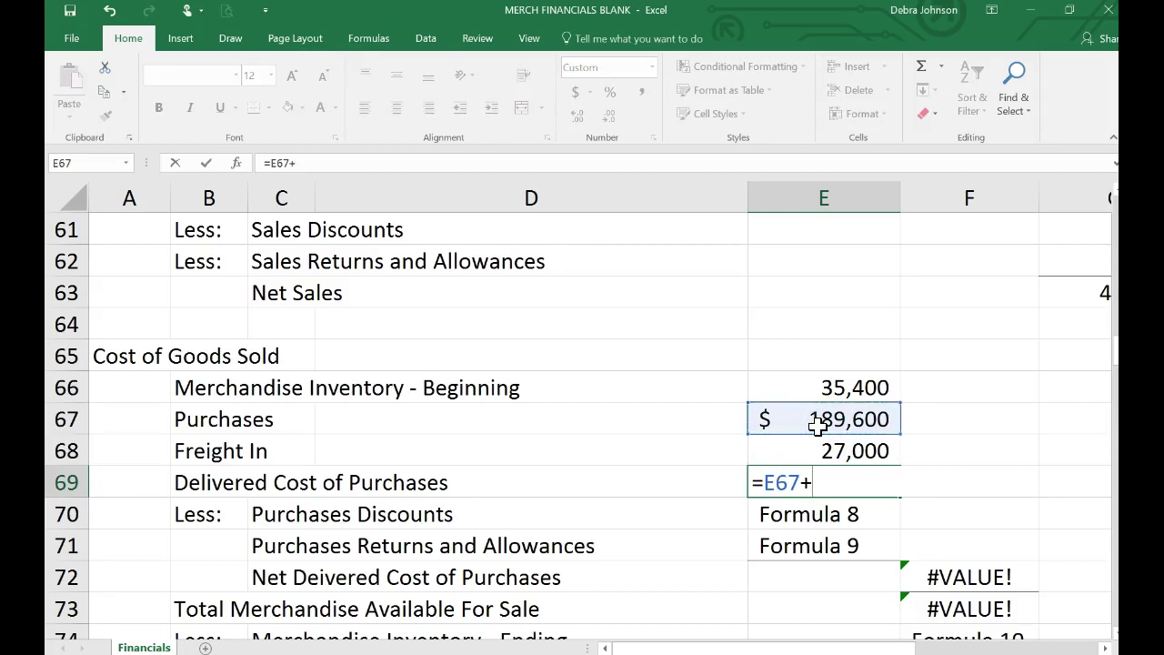
type("+")
left_click(823, 448)
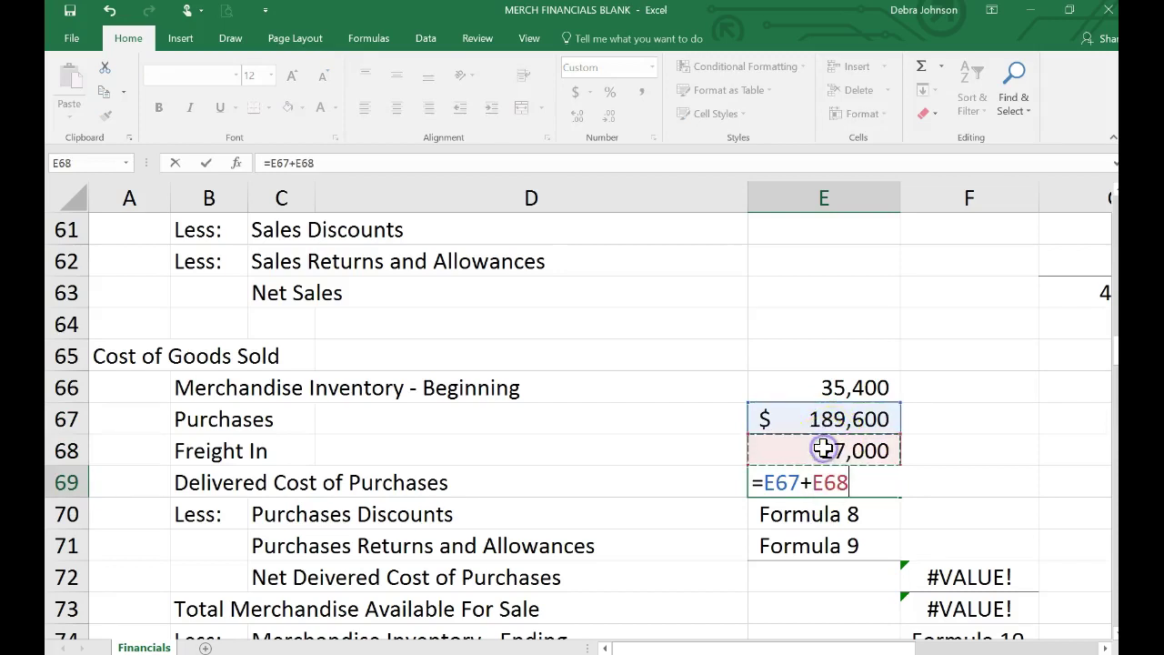
key("Return")
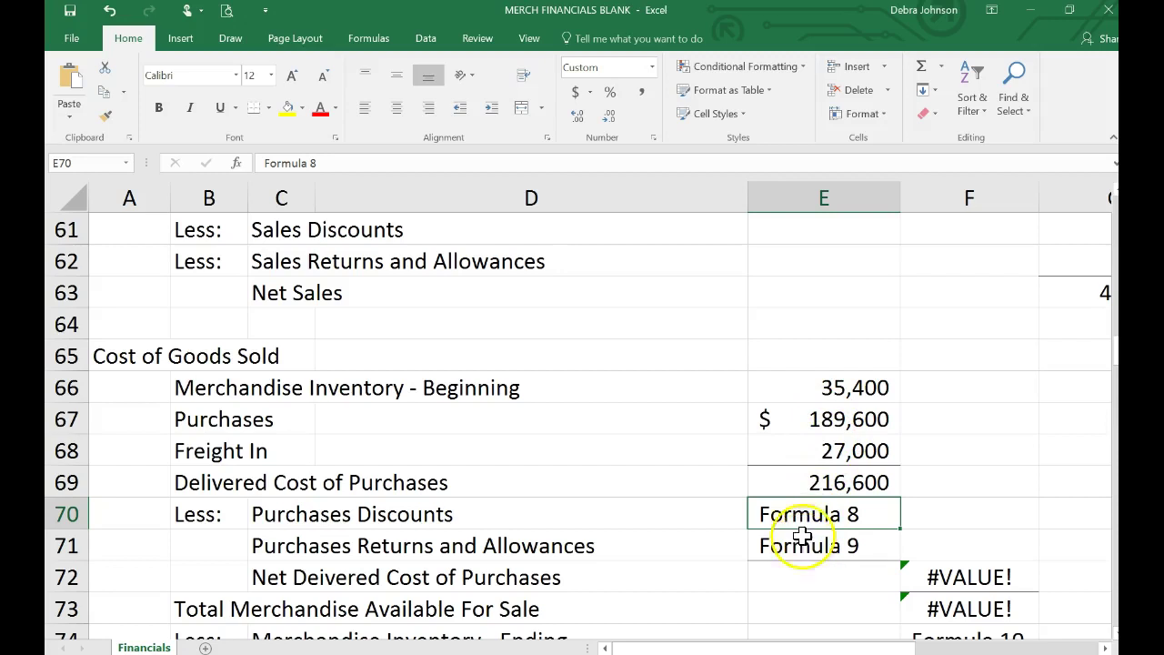
left_click(784, 422)
left_click_drag(783, 423, 906, 552)
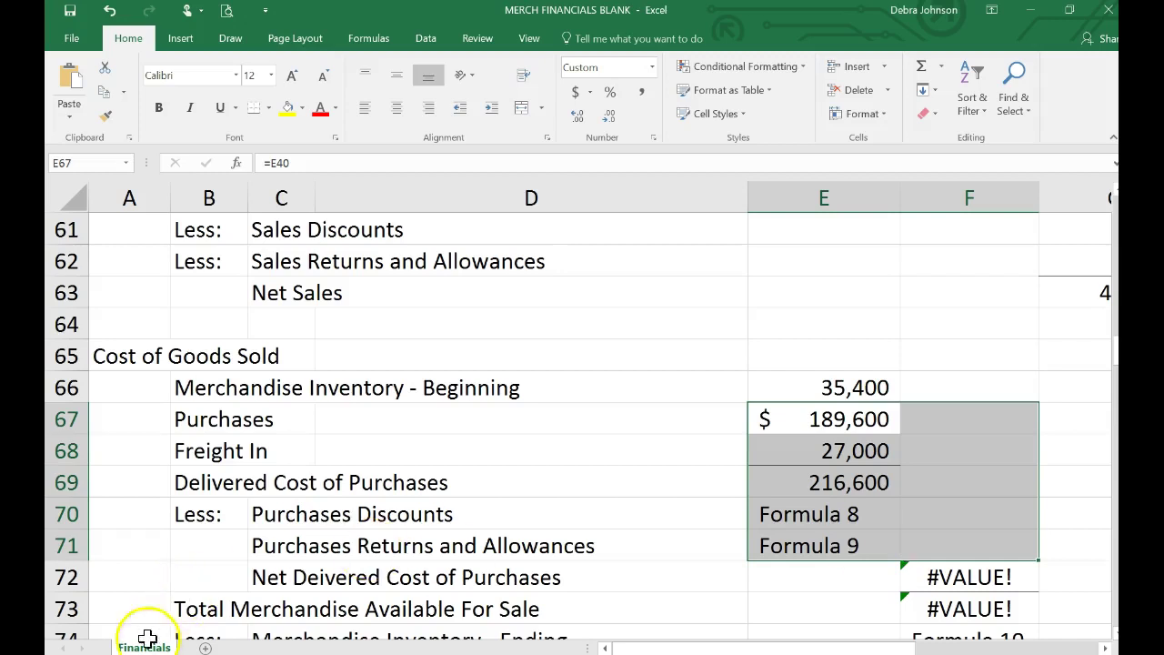
scroll(552, 487, "down", 1)
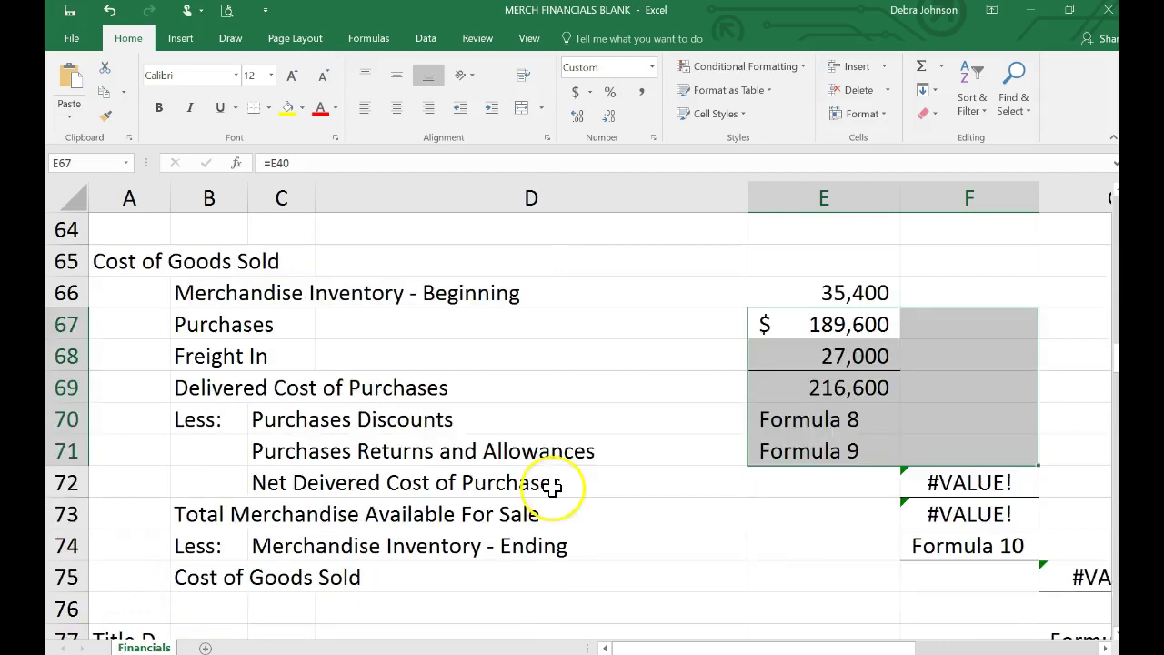
left_click(807, 385)
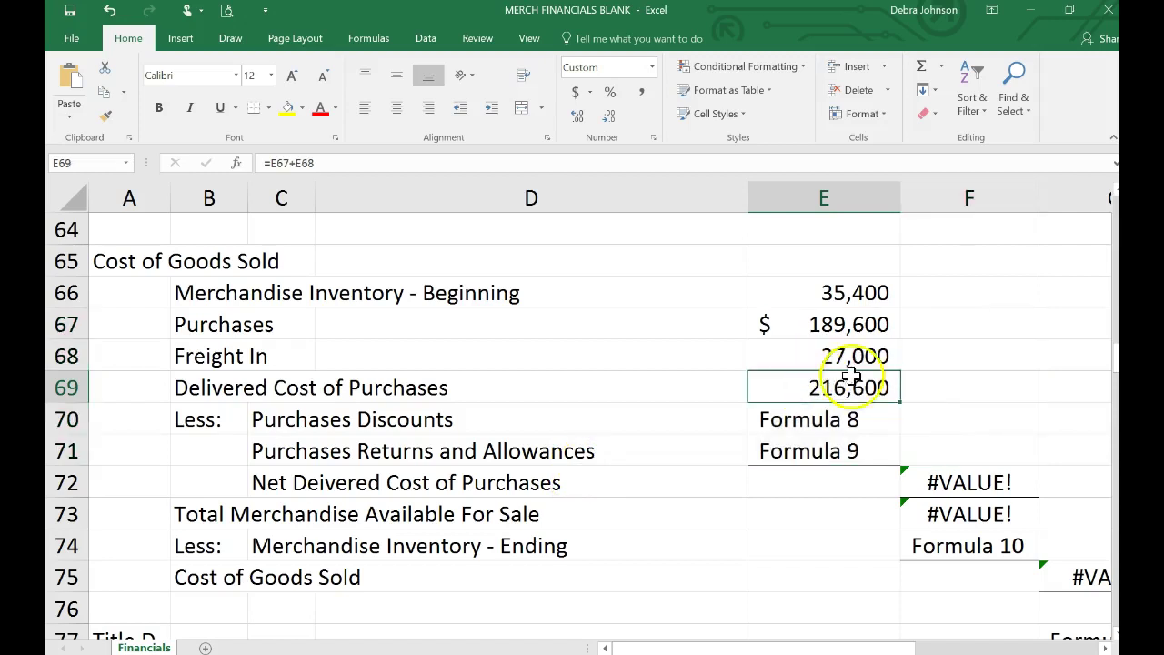
left_click(834, 328)
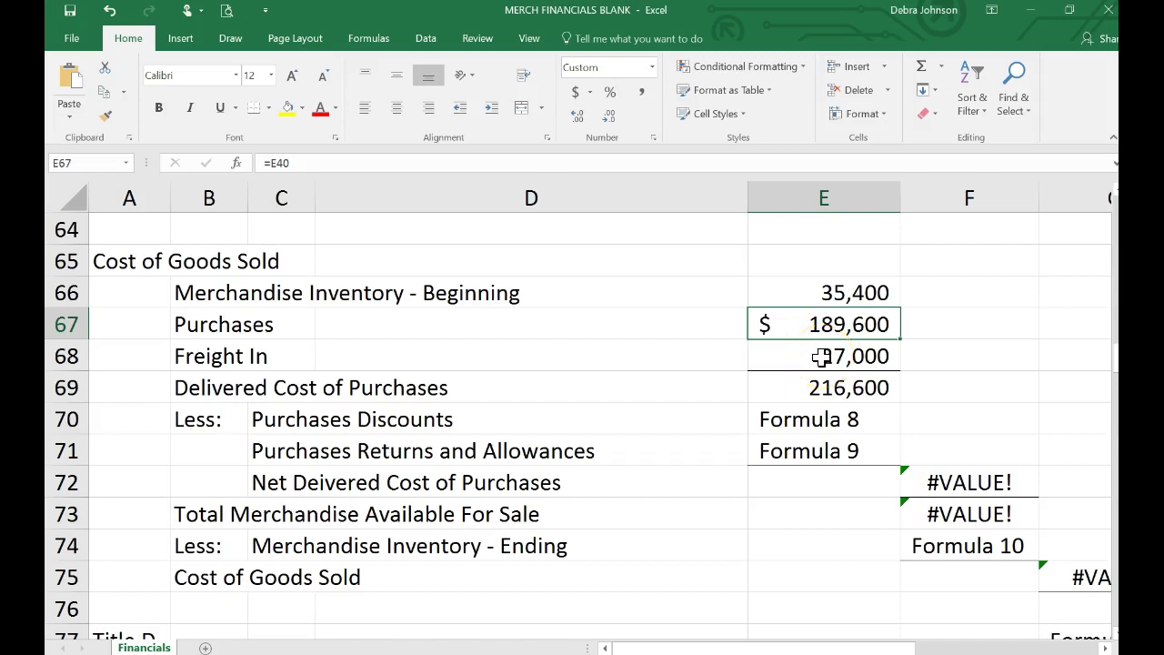
Step: Replace Formula 8 in E70 with a reference to the Purchases Discounts amount in the data section, =E41
left_click(807, 418)
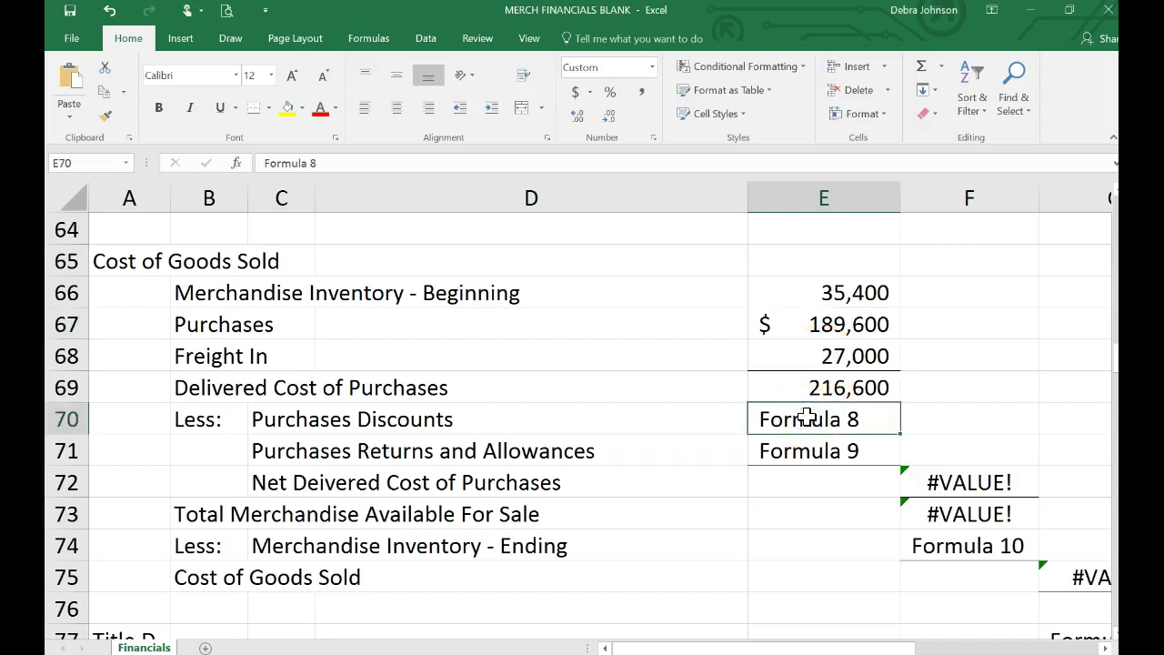
type("=")
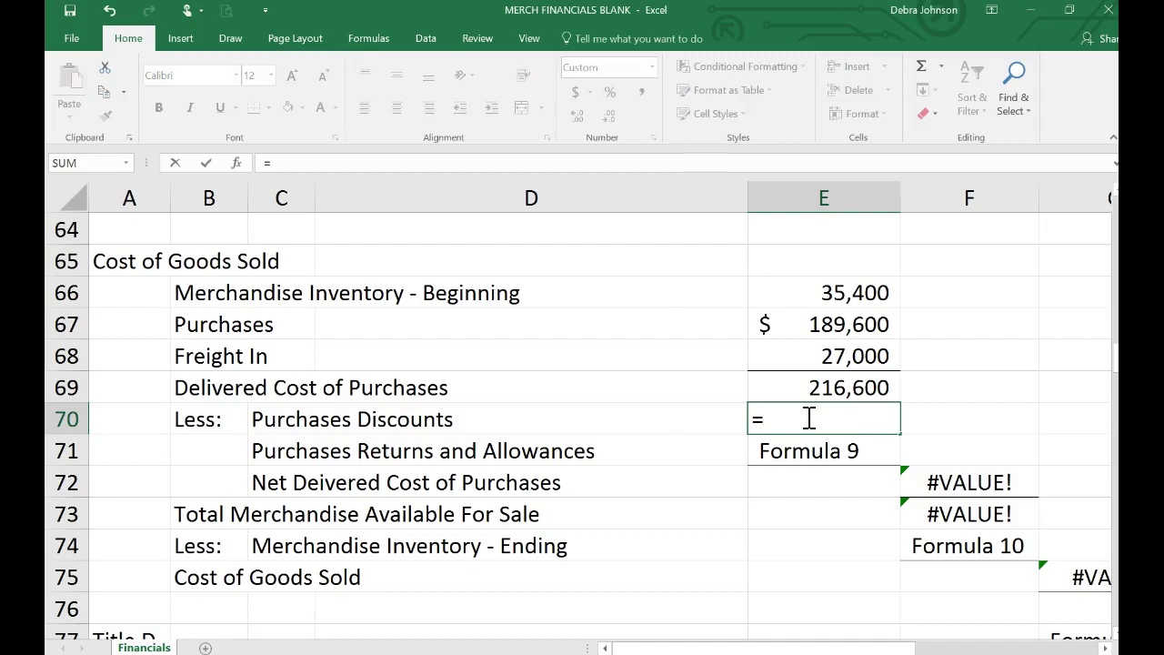
scroll(807, 420, "up", 5)
scroll(806, 422, "up", 3)
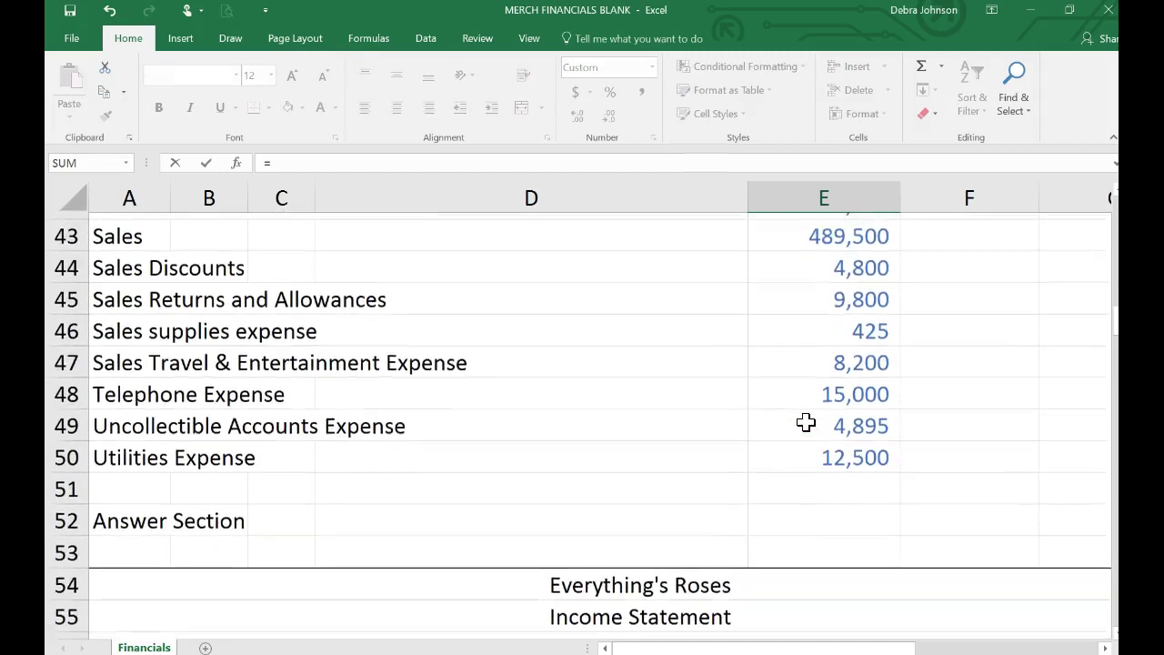
scroll(806, 421, "up", 1)
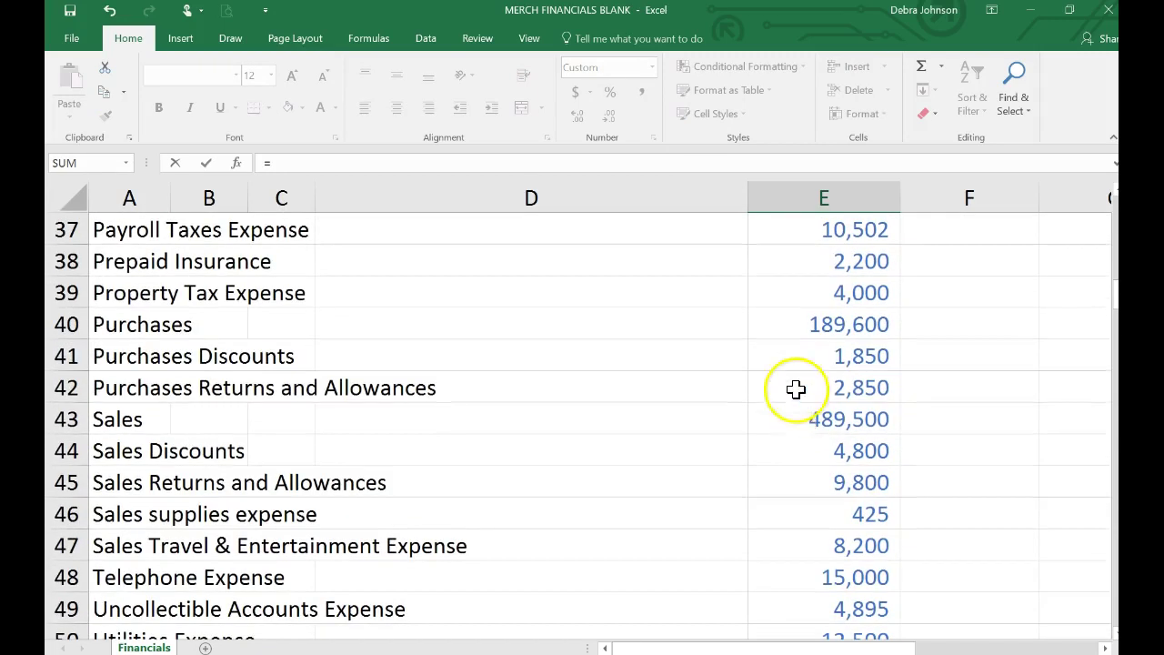
left_click(842, 360)
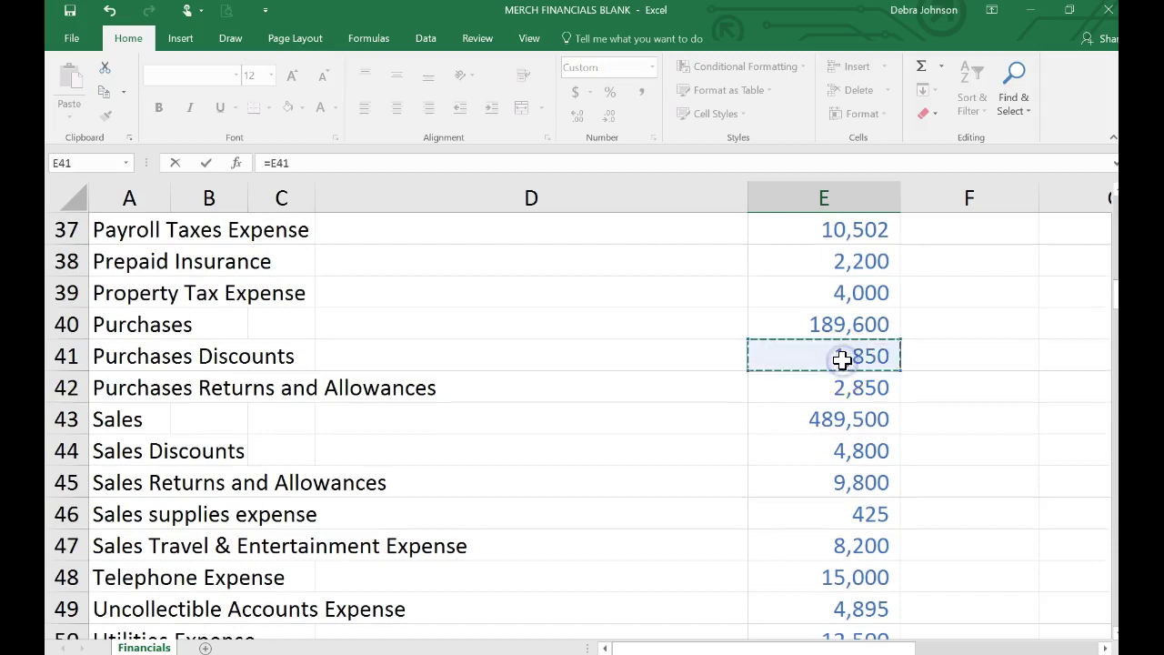
key("Return")
Step: Replace Formula 9 in E71 with a reference to the Purchases Returns and Allowances amount in the data section, =E42
type("=")
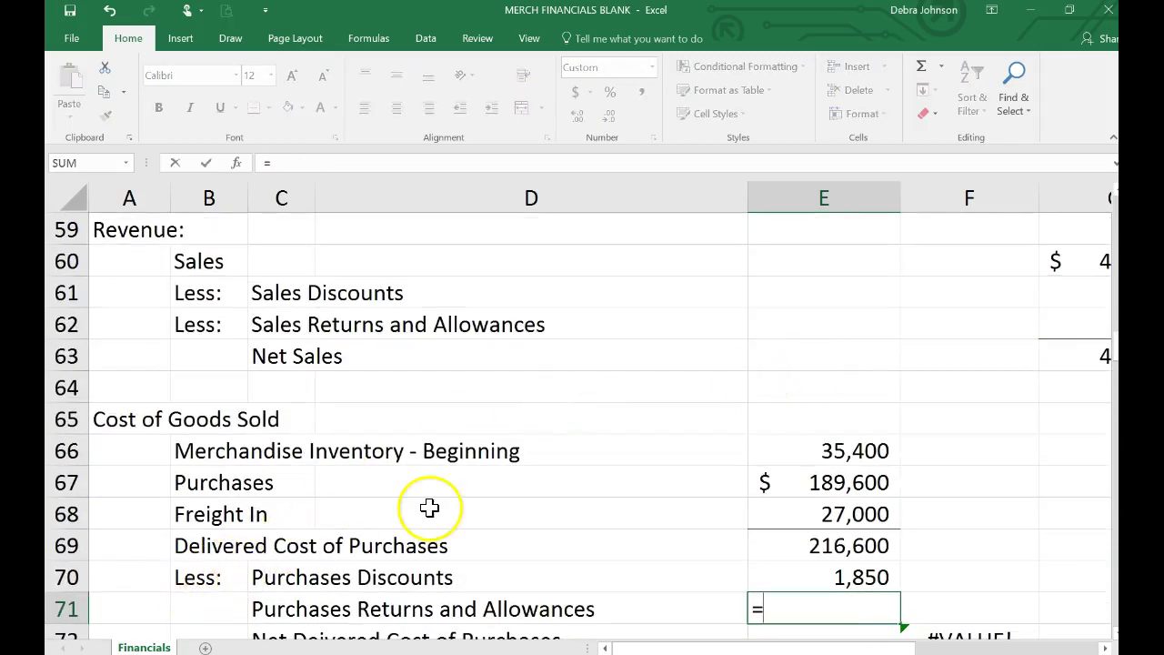
scroll(431, 506, "up", 4)
scroll(429, 507, "up", 2)
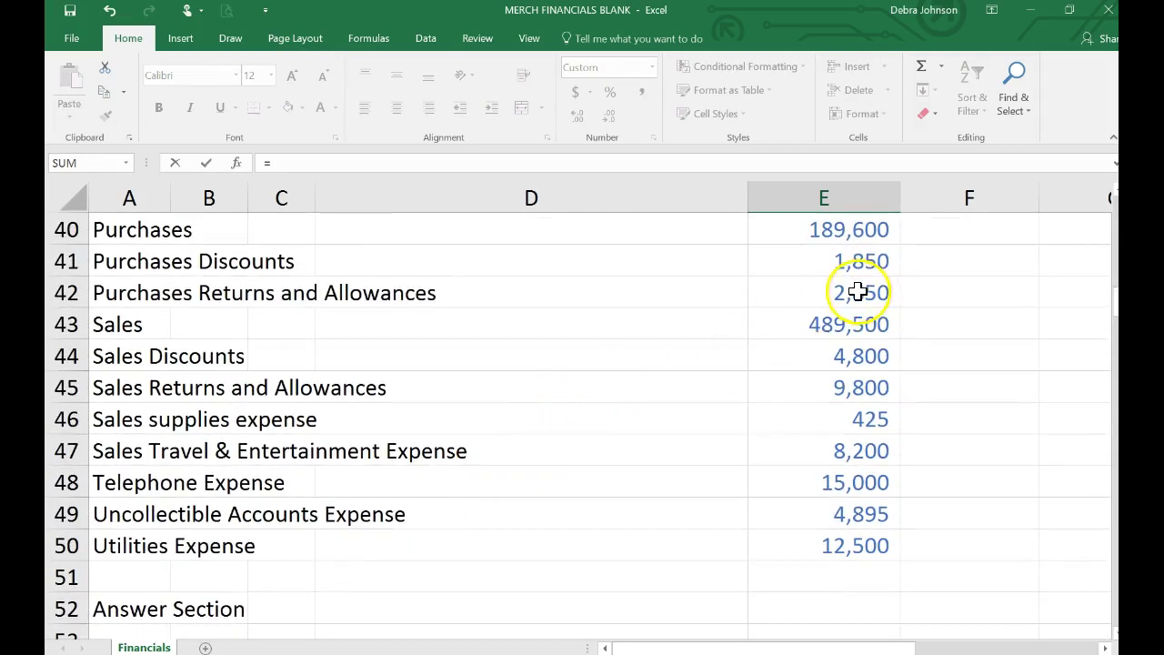
left_click(864, 292)
key("Return")
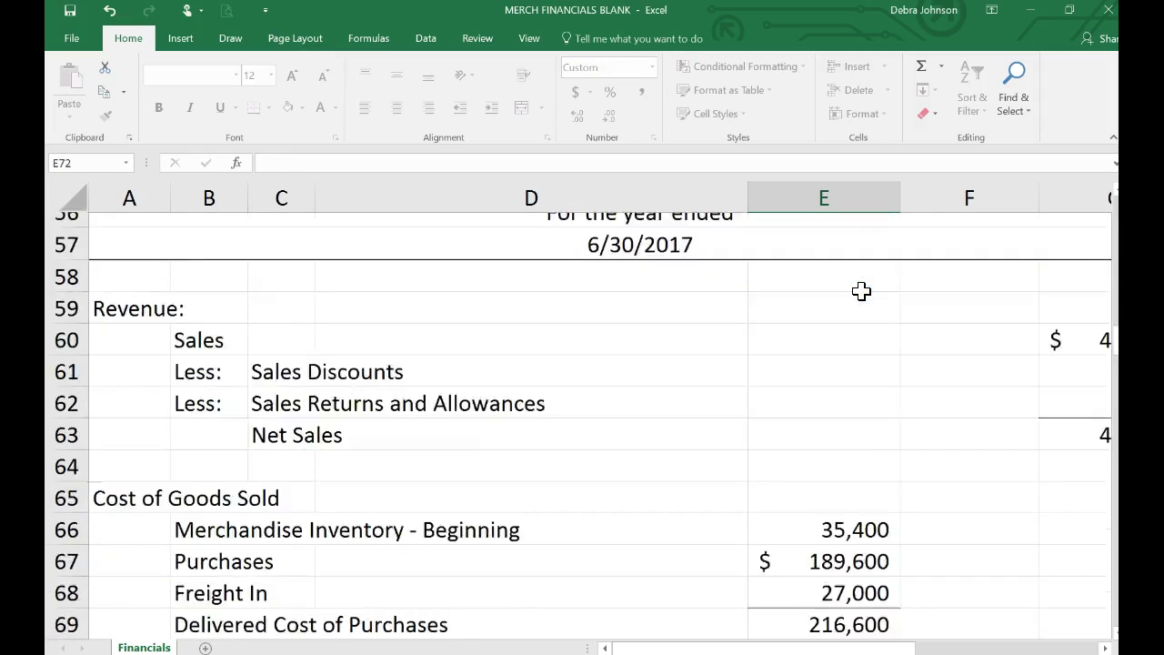
Step: Check the net delivered cost formula in F72 and set Total Merchandise Available For Sale in F73 to =E66+F72
scroll(861, 291, "down", 1)
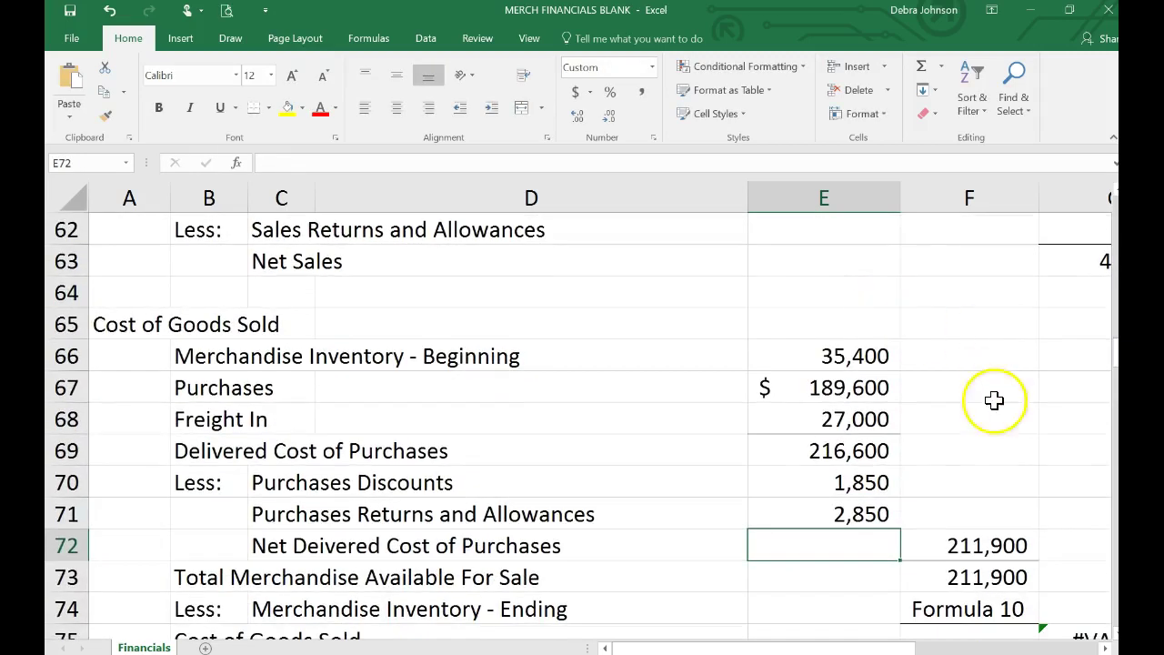
left_click(972, 546)
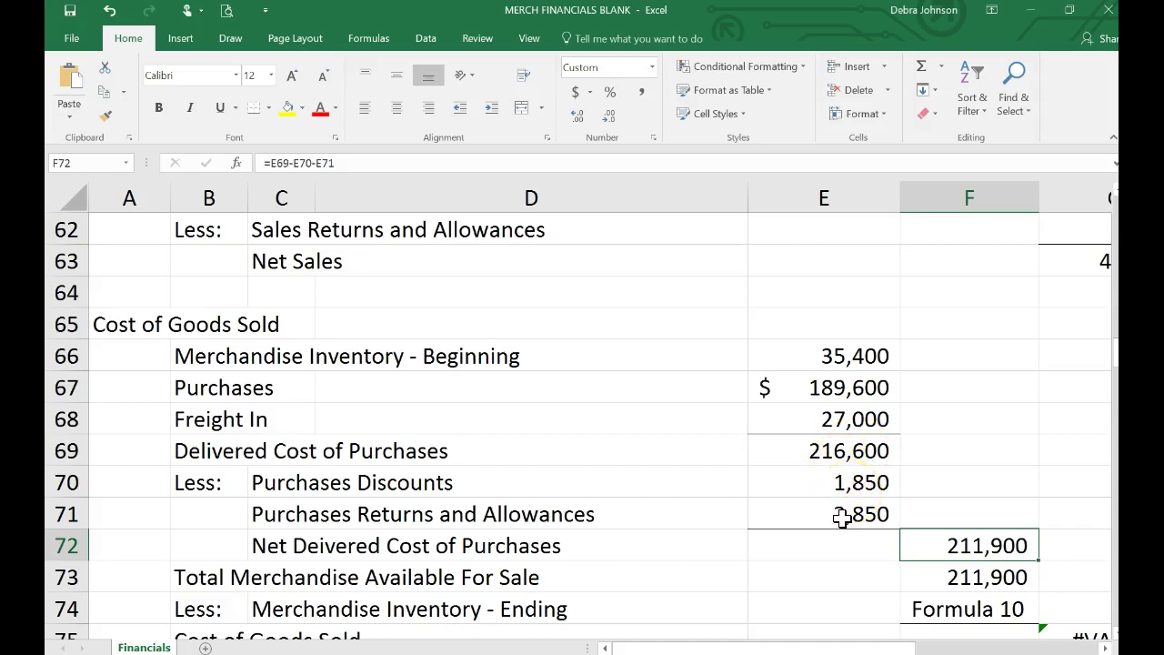
left_click(961, 578)
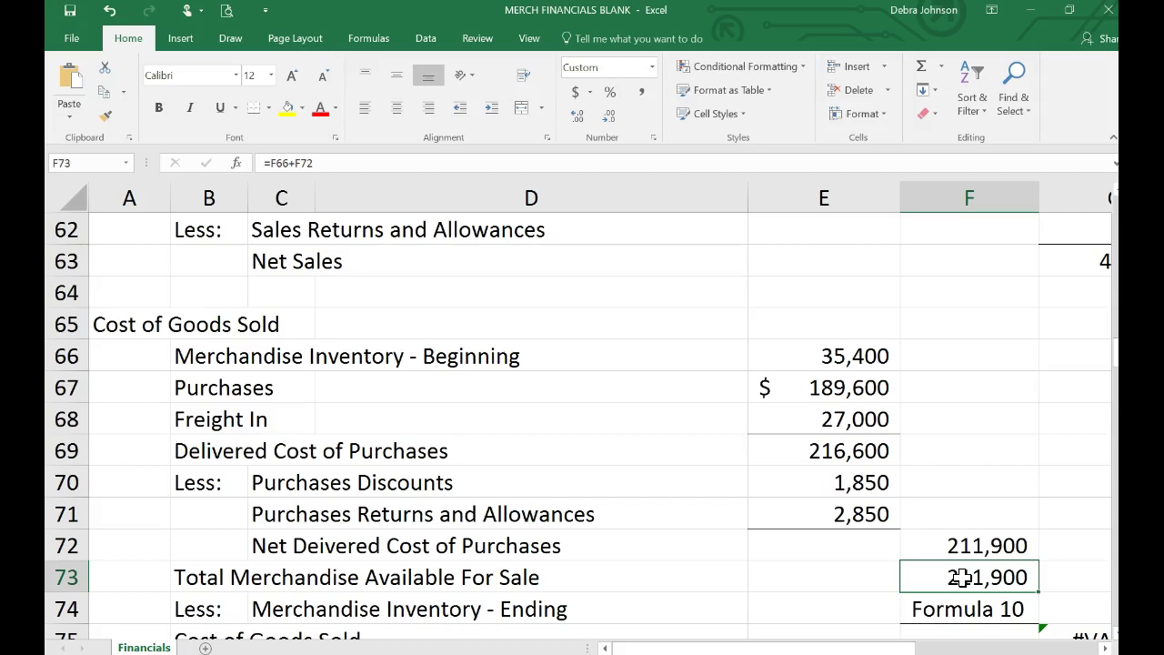
type("=")
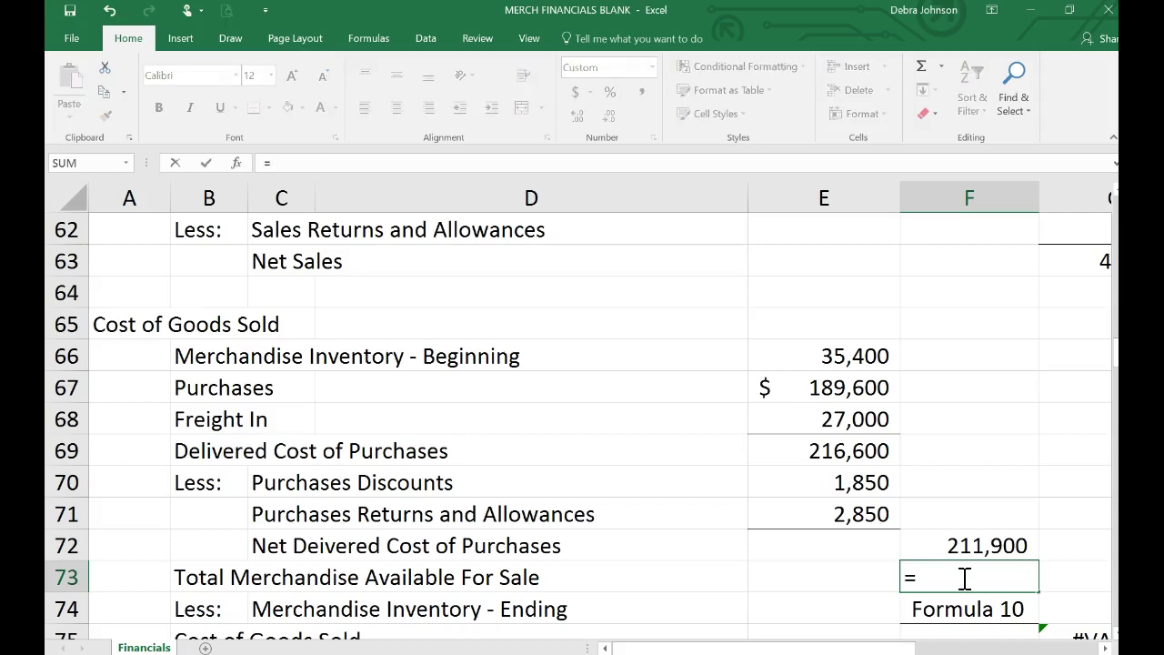
left_click(856, 357)
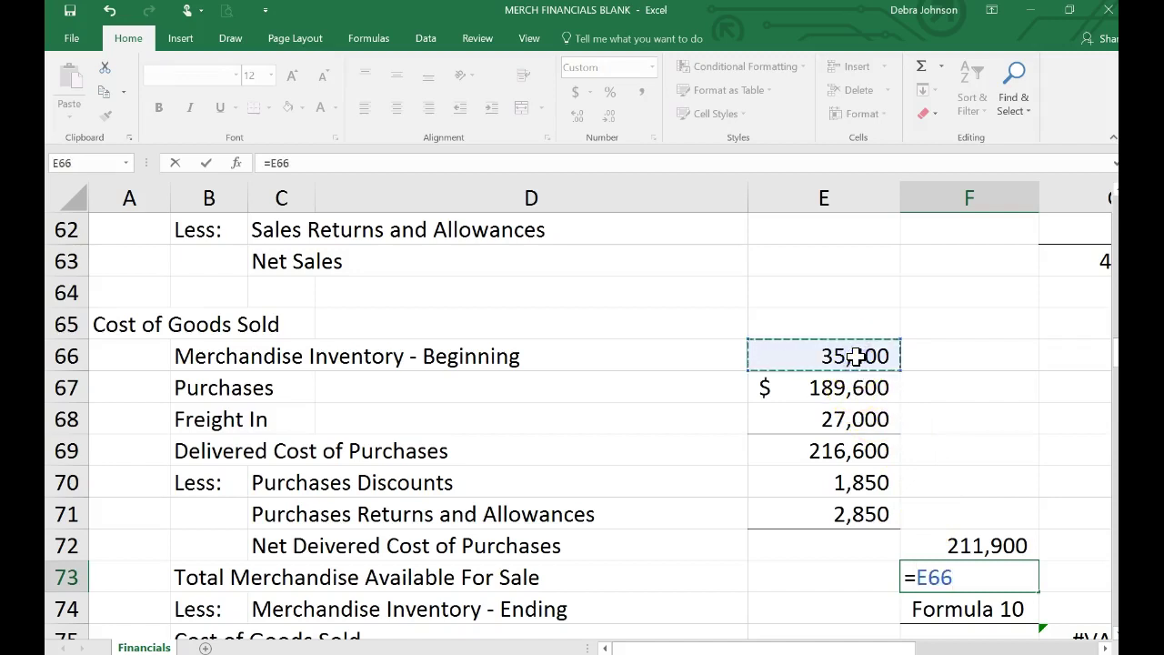
type("+")
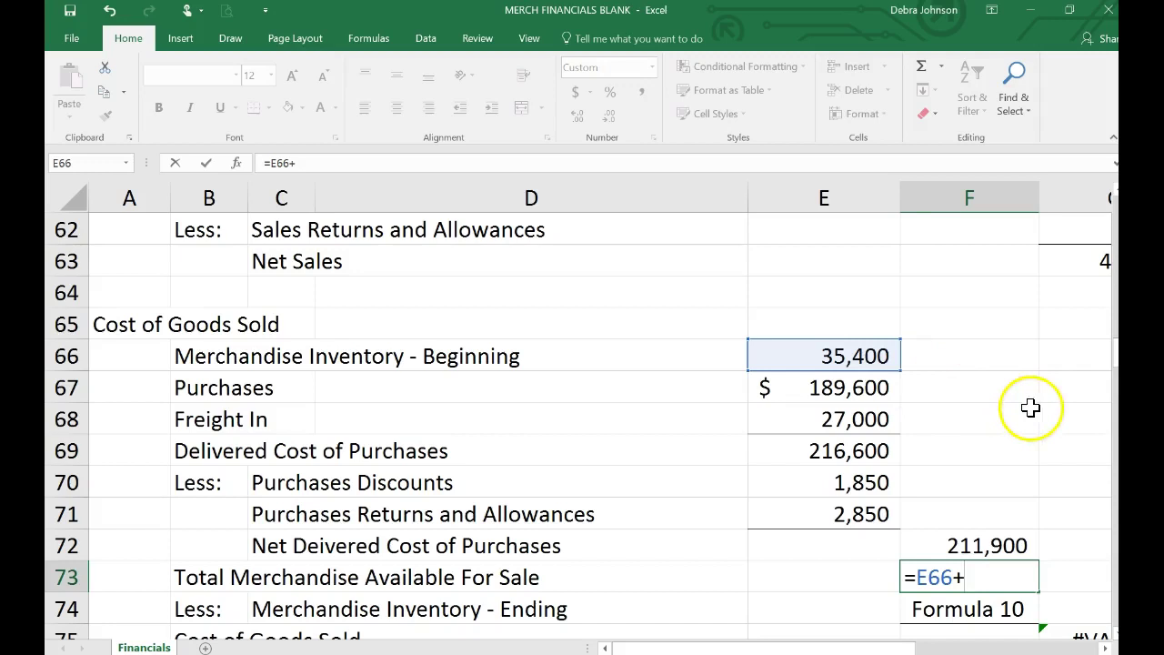
left_click(989, 545)
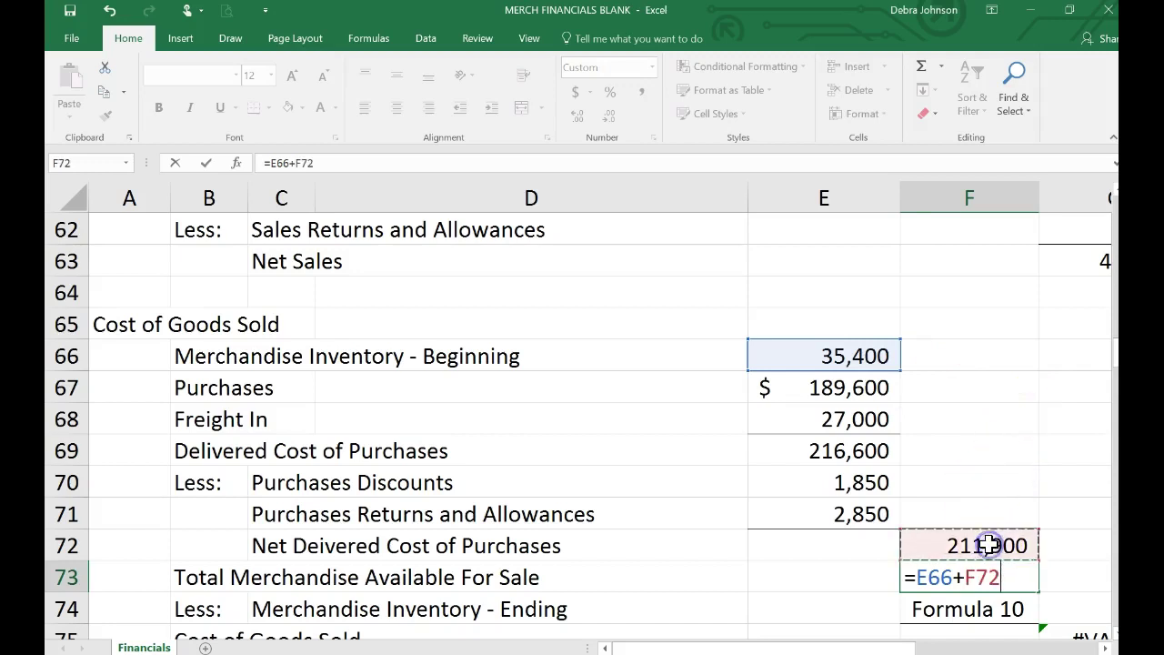
key("Return")
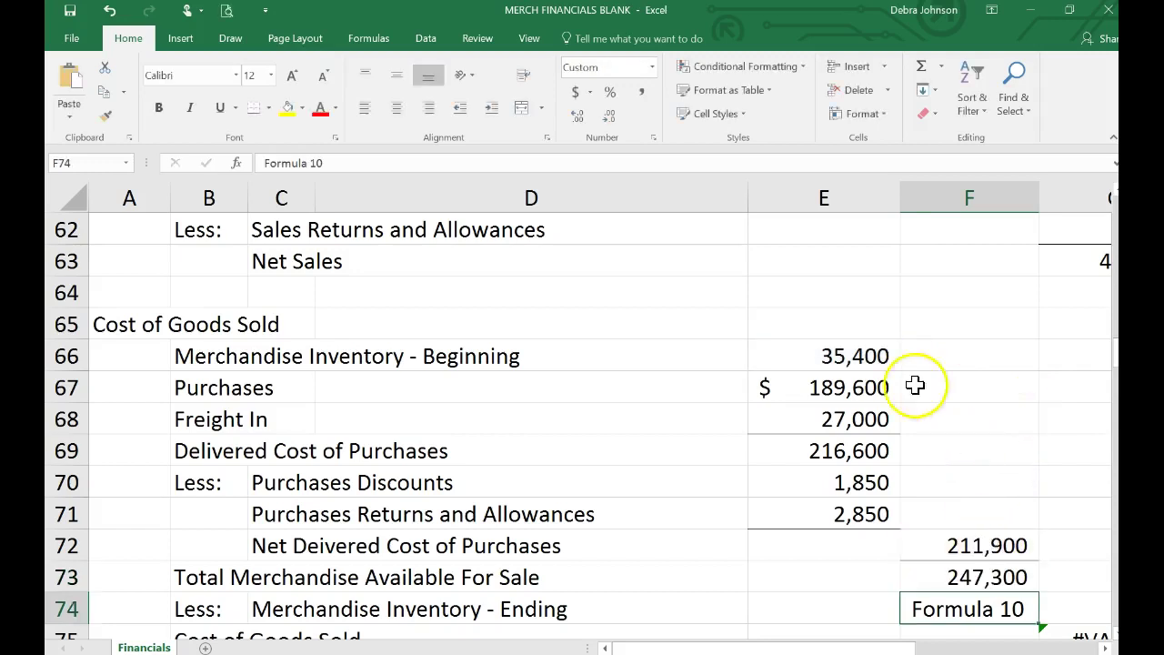
Step: Move the Merchandise Inventory - Beginning amount from E66 to F66
left_click(861, 356)
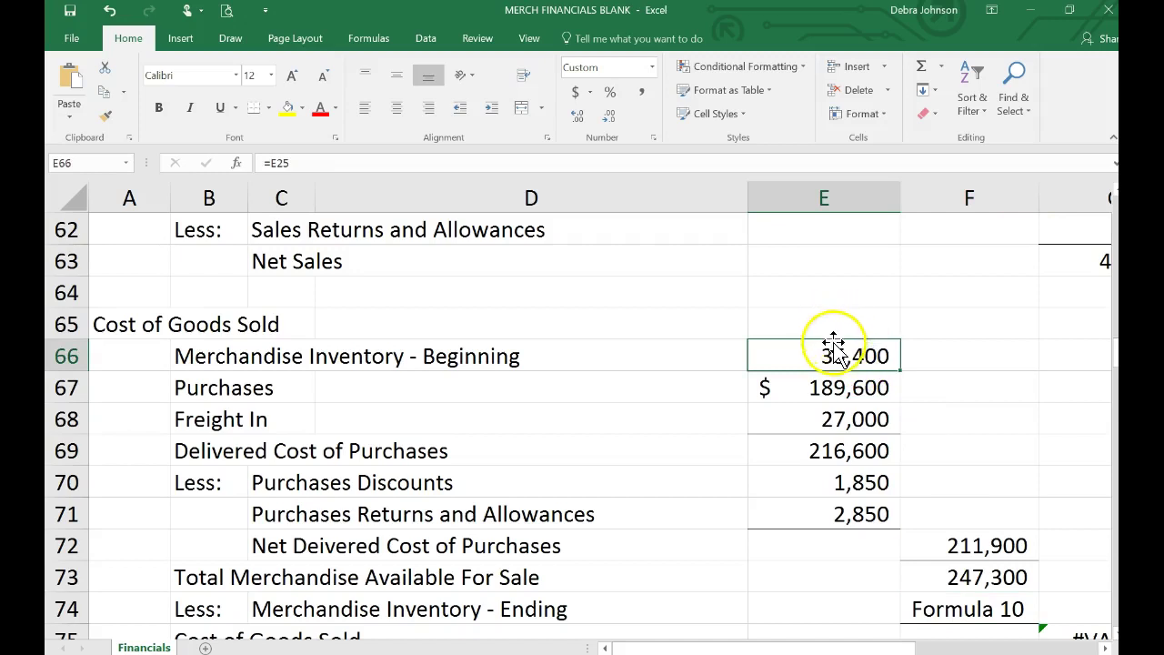
left_click_drag(829, 339, 964, 363)
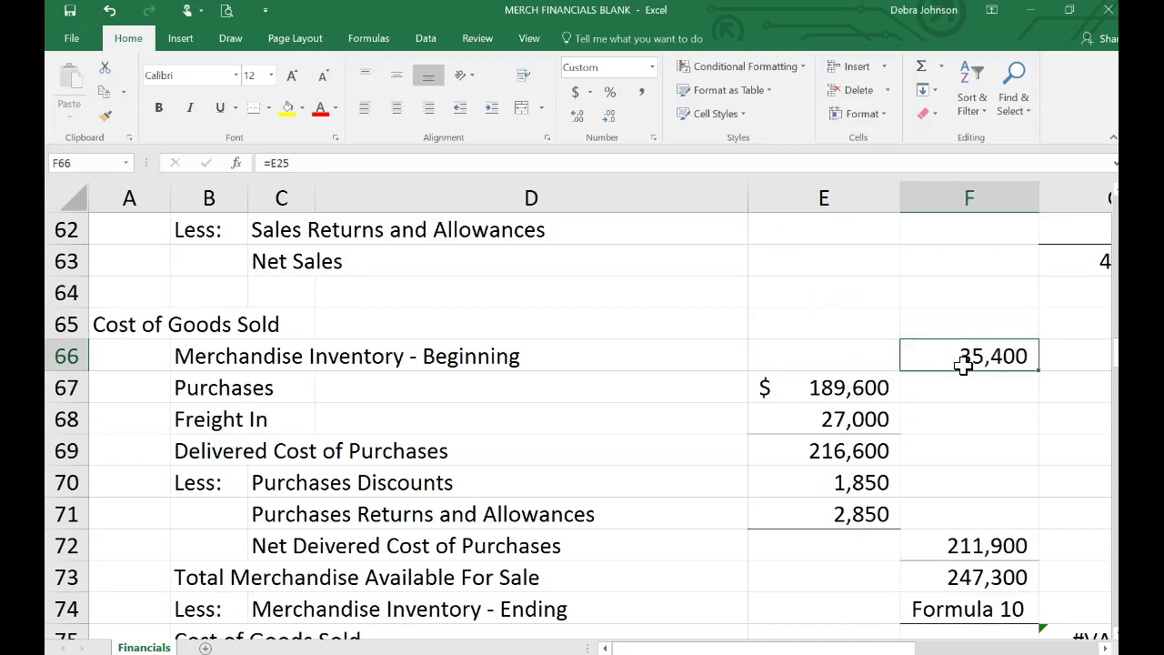
Step: Replace Formula 10 in F74 with a reference to the Merchandise Inventory - Ending amount in the data section, =E26
scroll(964, 364, "down", 1)
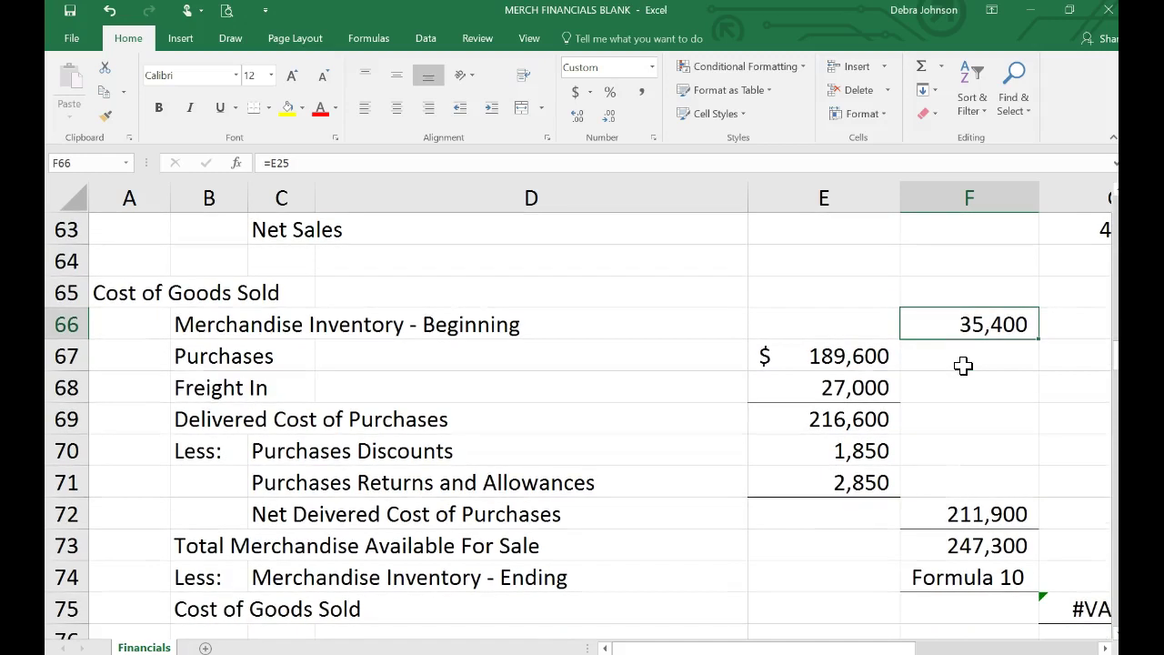
left_click(964, 584)
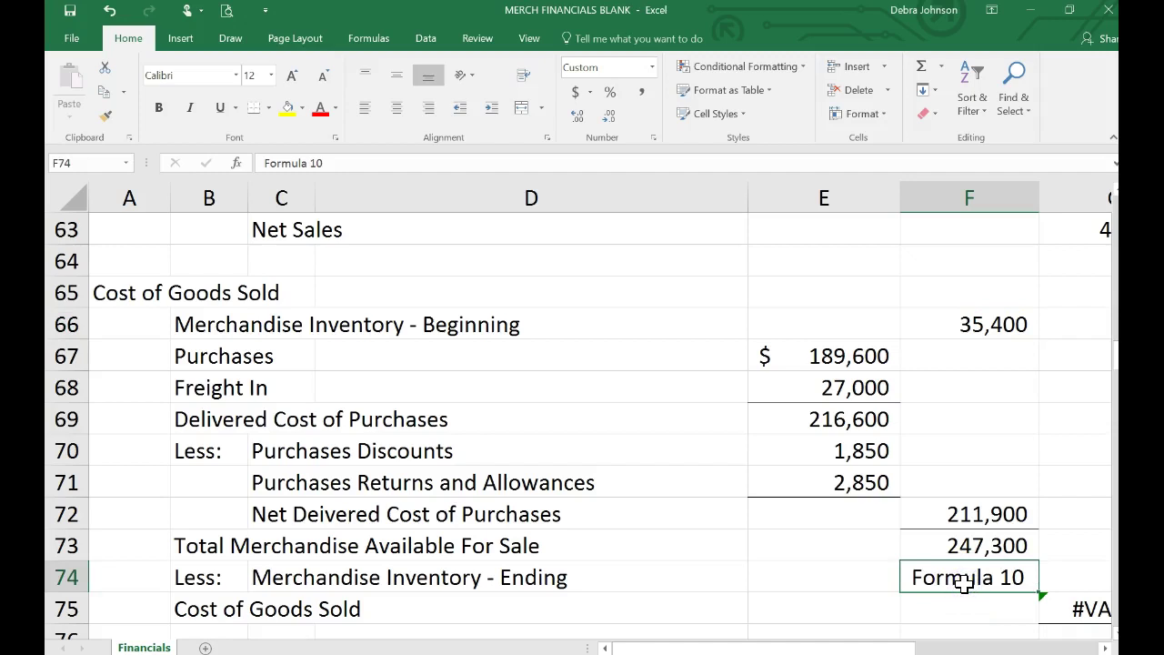
type("=")
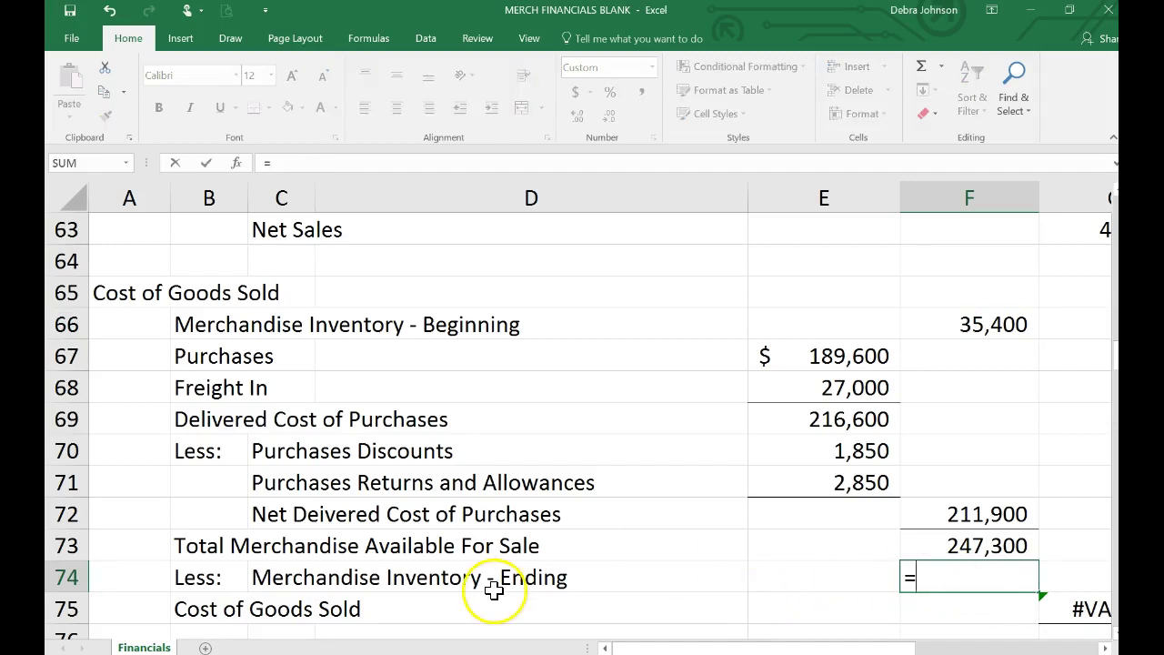
scroll(459, 488, "up", 1)
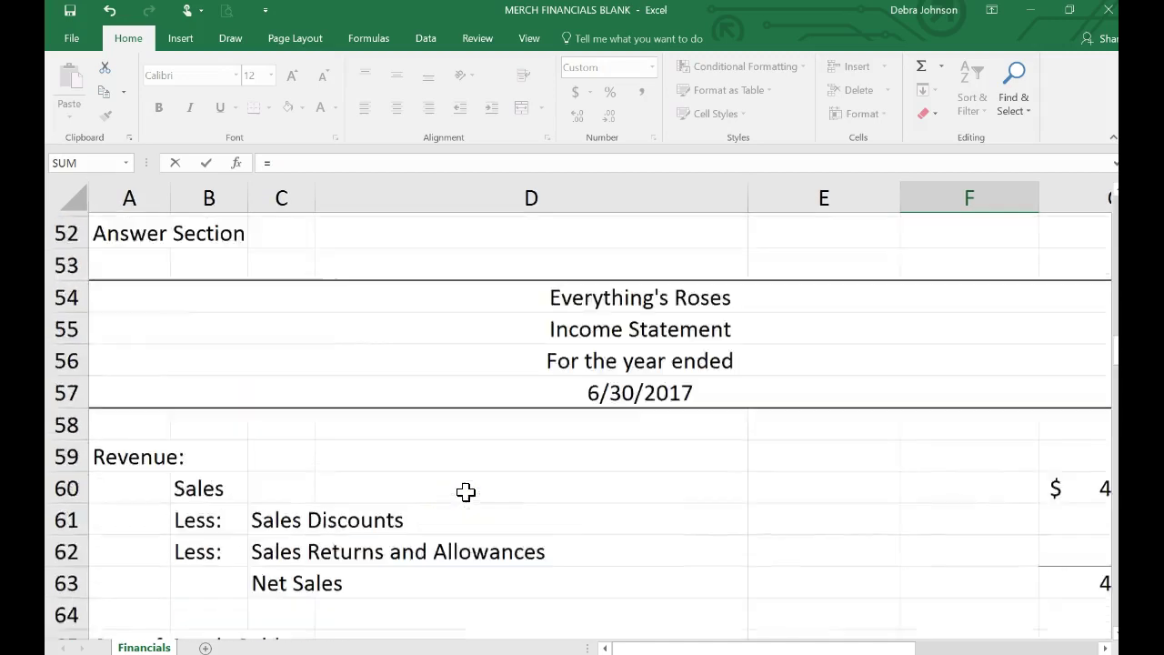
scroll(466, 492, "up", 11)
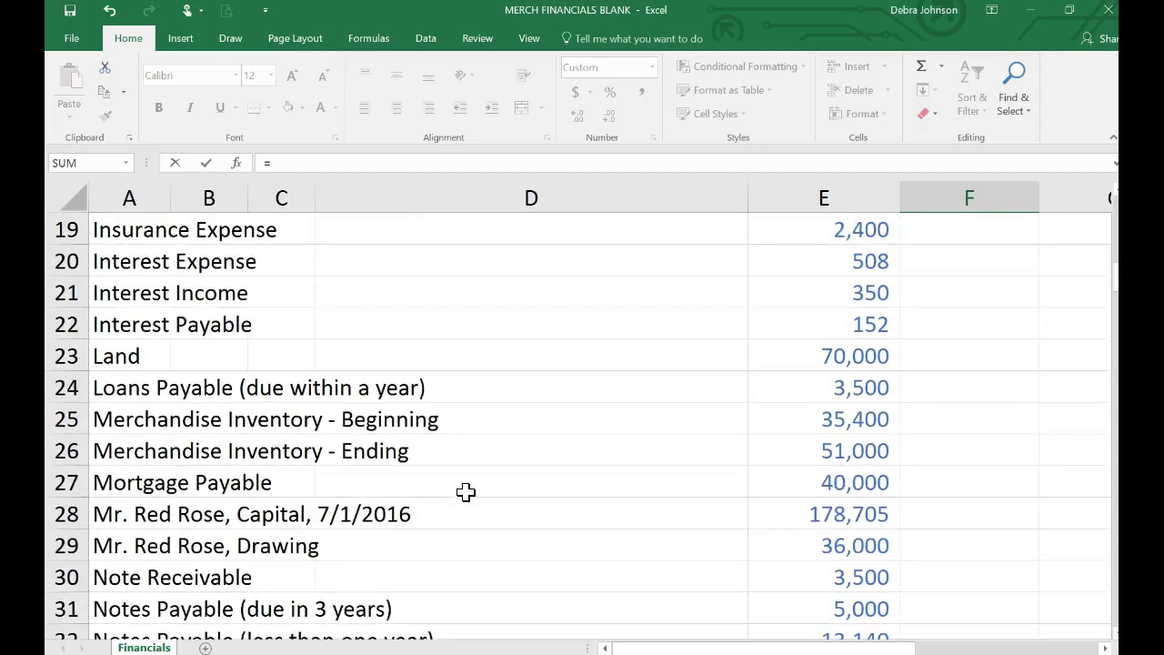
scroll(465, 492, "down", 2)
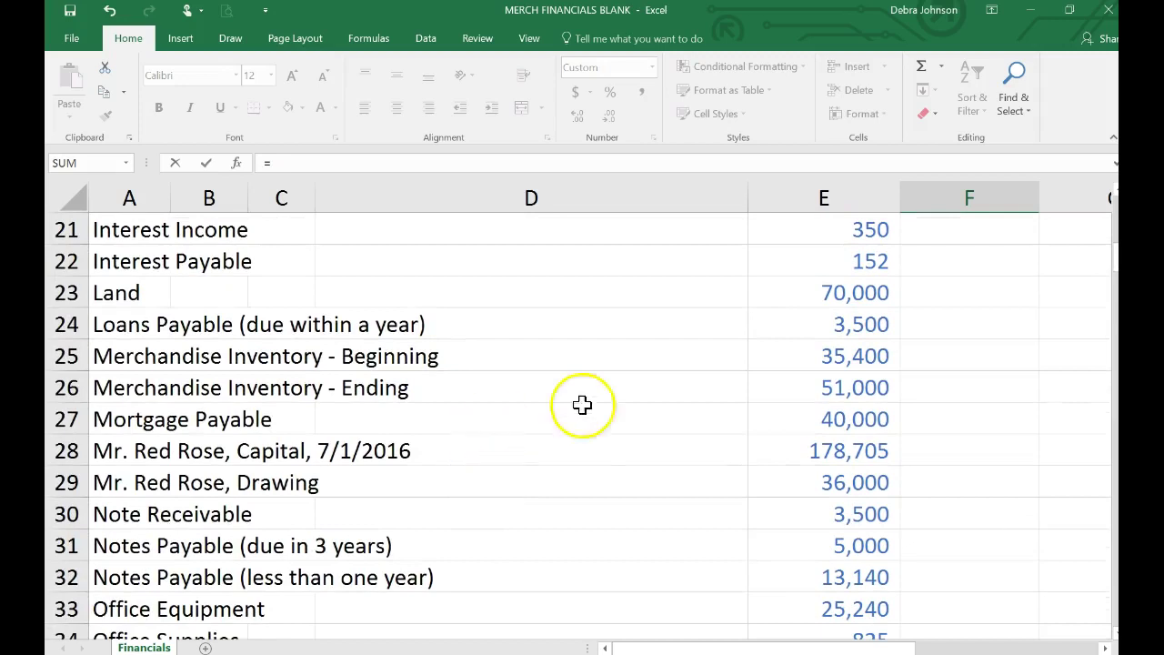
left_click(817, 387)
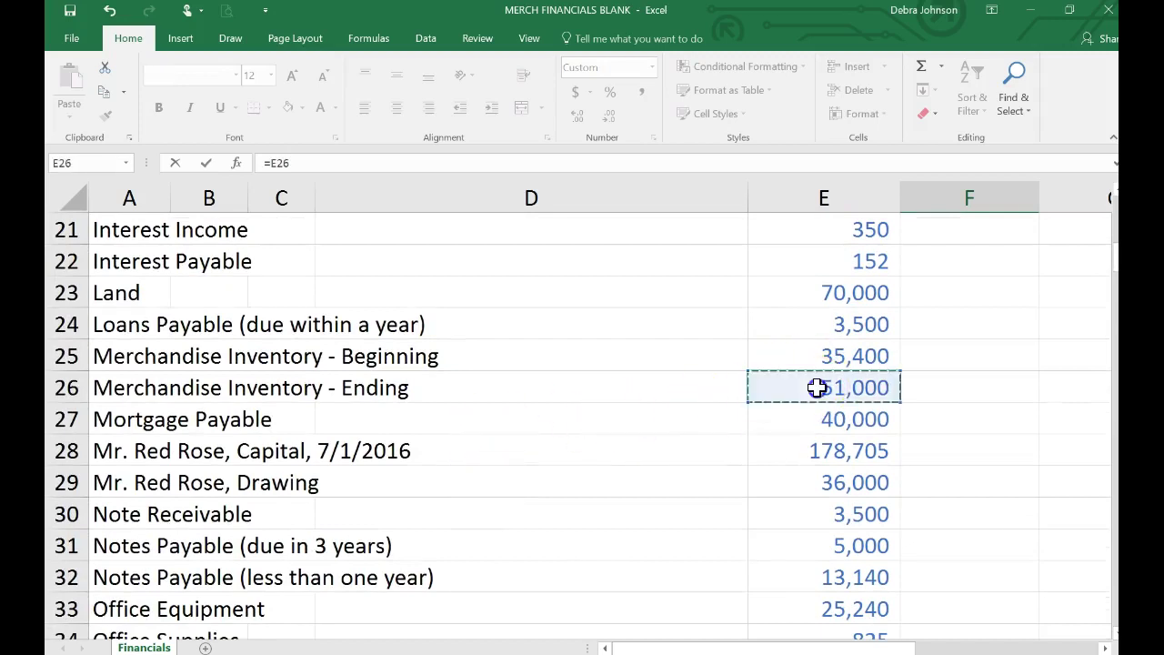
key("Return")
Step: Check the Cost of Goods Sold formula in G75
scroll(817, 386, "down", 2)
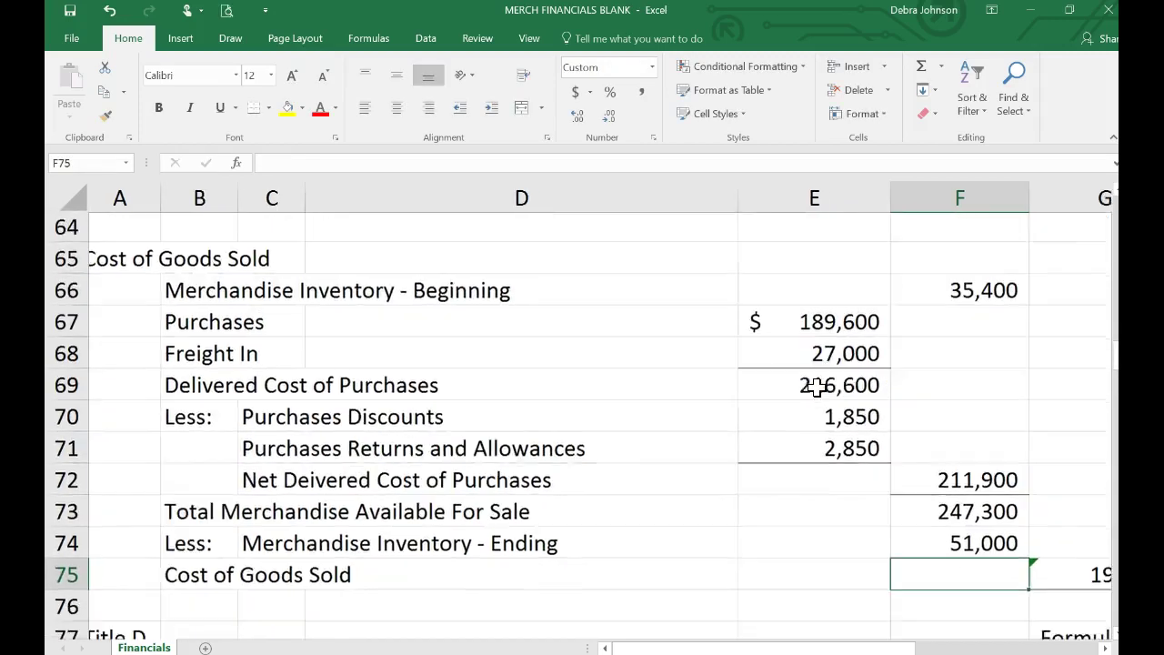
scroll(817, 385, "down", 1)
scroll(817, 385, "right", 1)
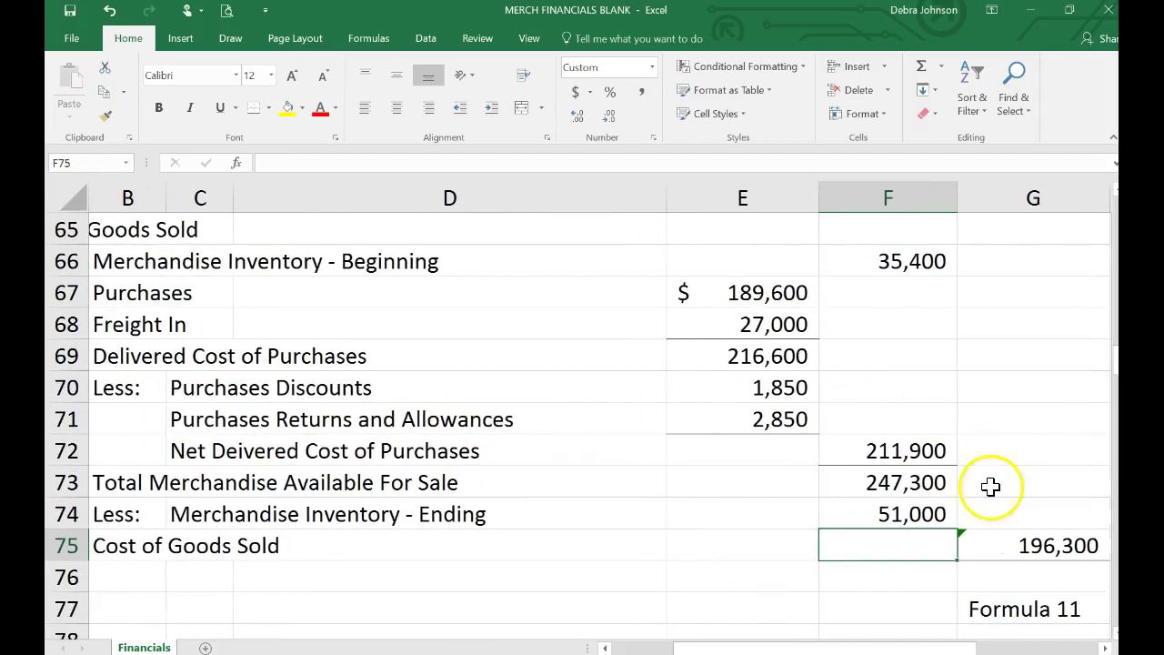
left_click(1043, 544)
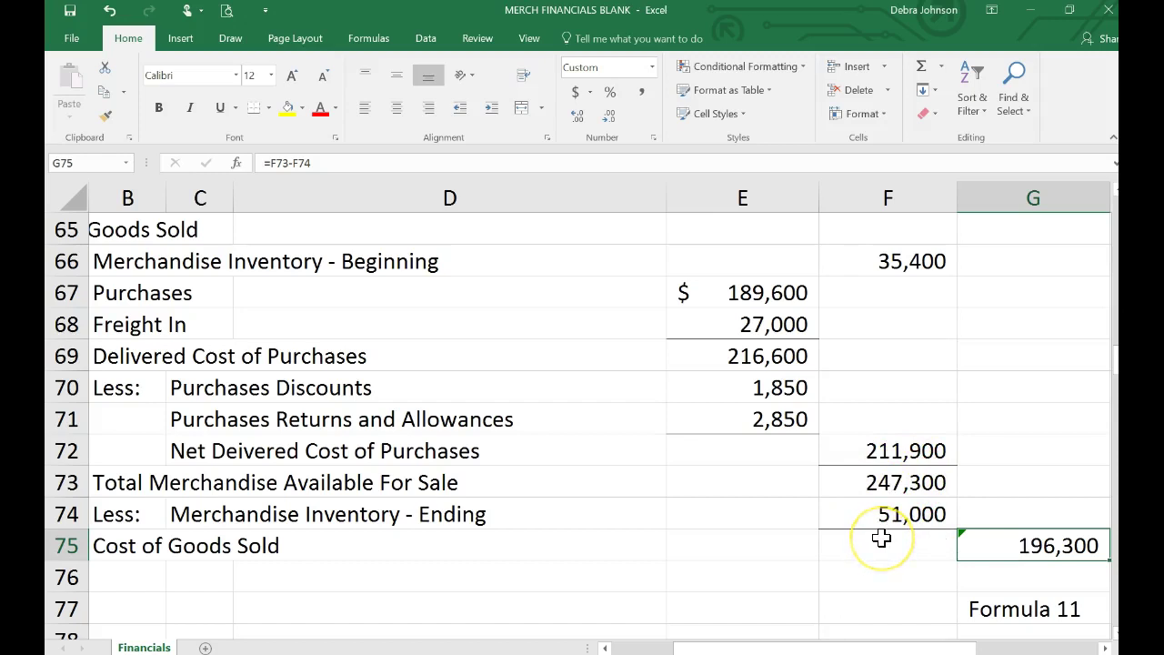
Step: Replace the Title D placeholder in A77 with the label Gross Profit
scroll(880, 539, "down", 2)
scroll(880, 538, "down", 2)
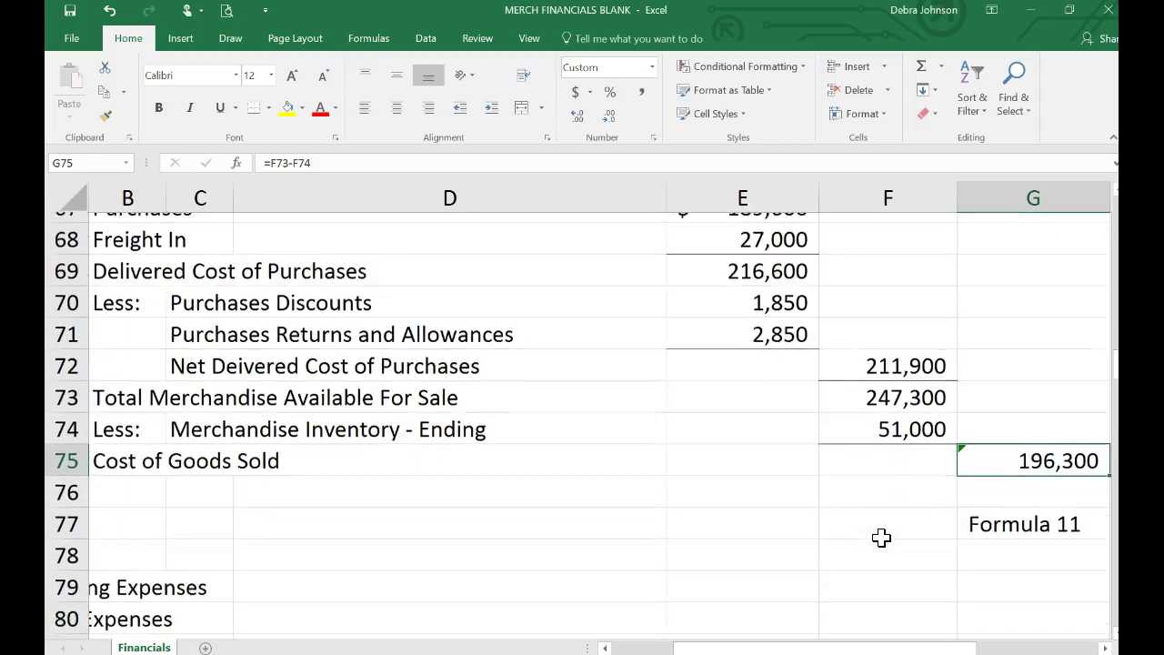
scroll(881, 538, "left", 1)
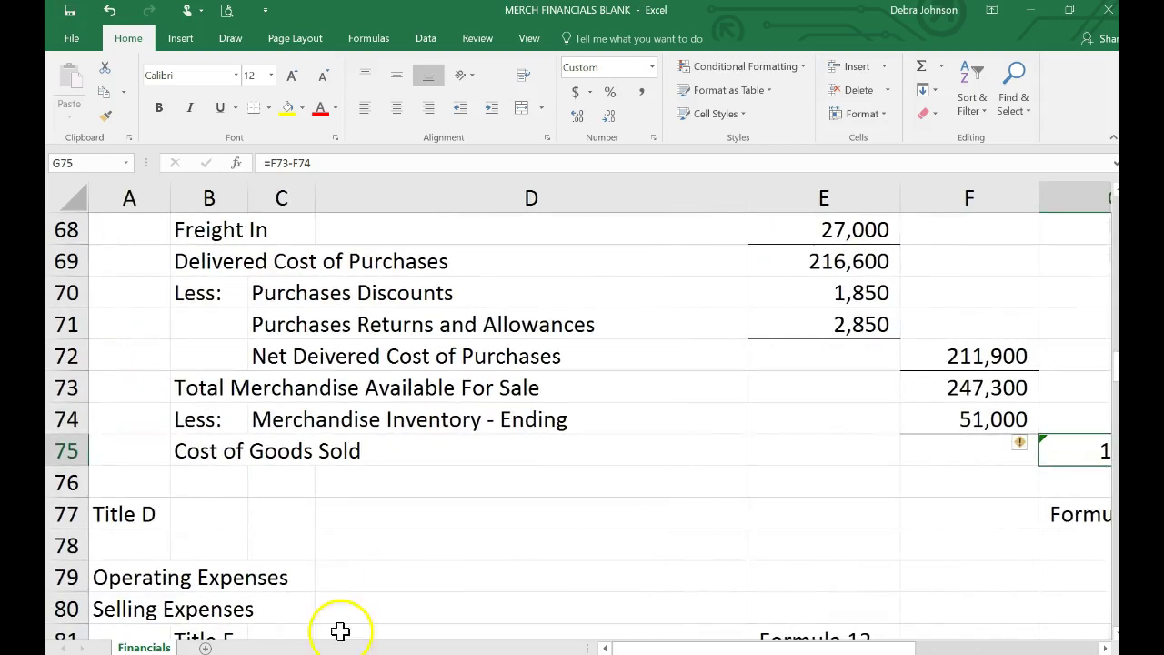
left_click(143, 515)
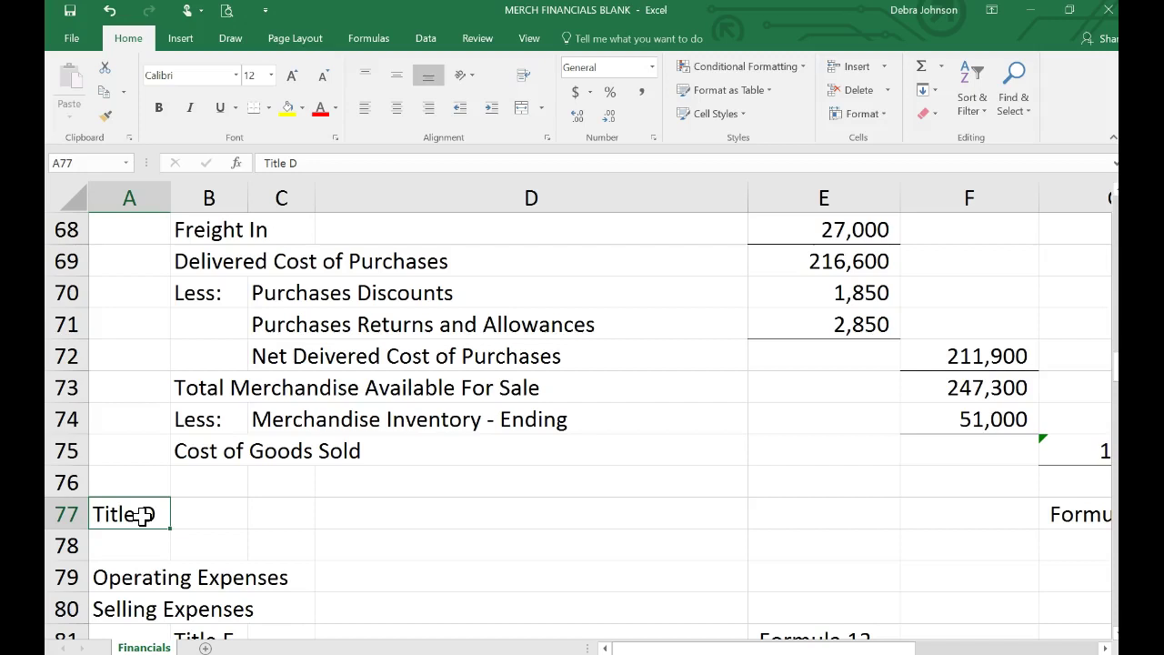
type("Gr")
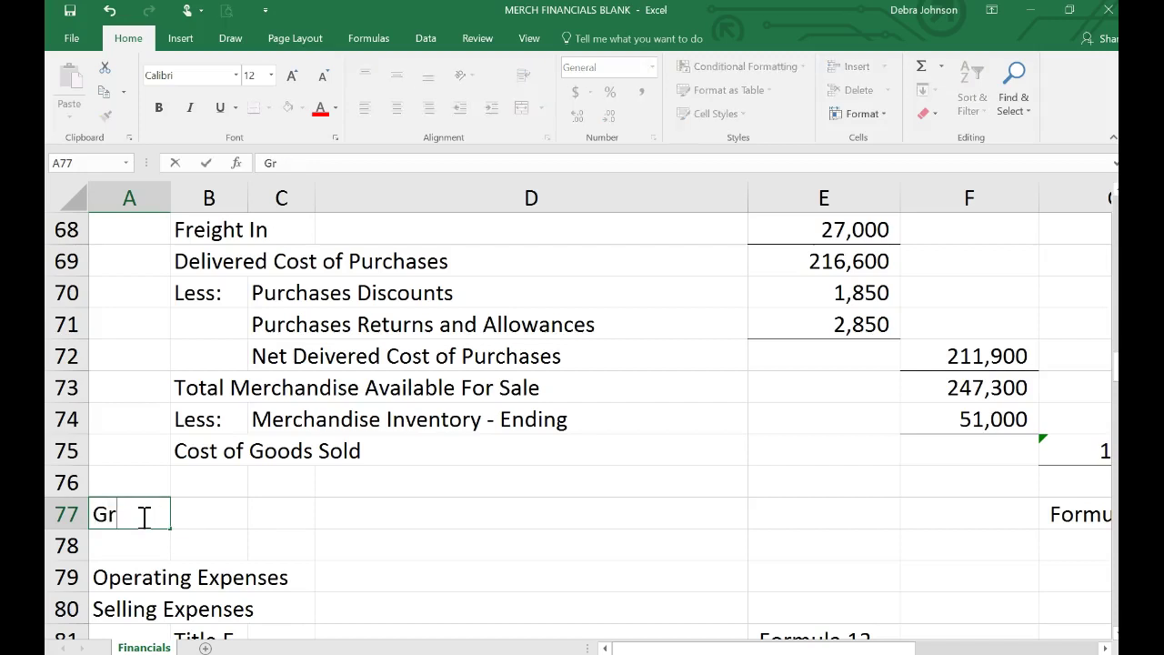
type("oss Profit")
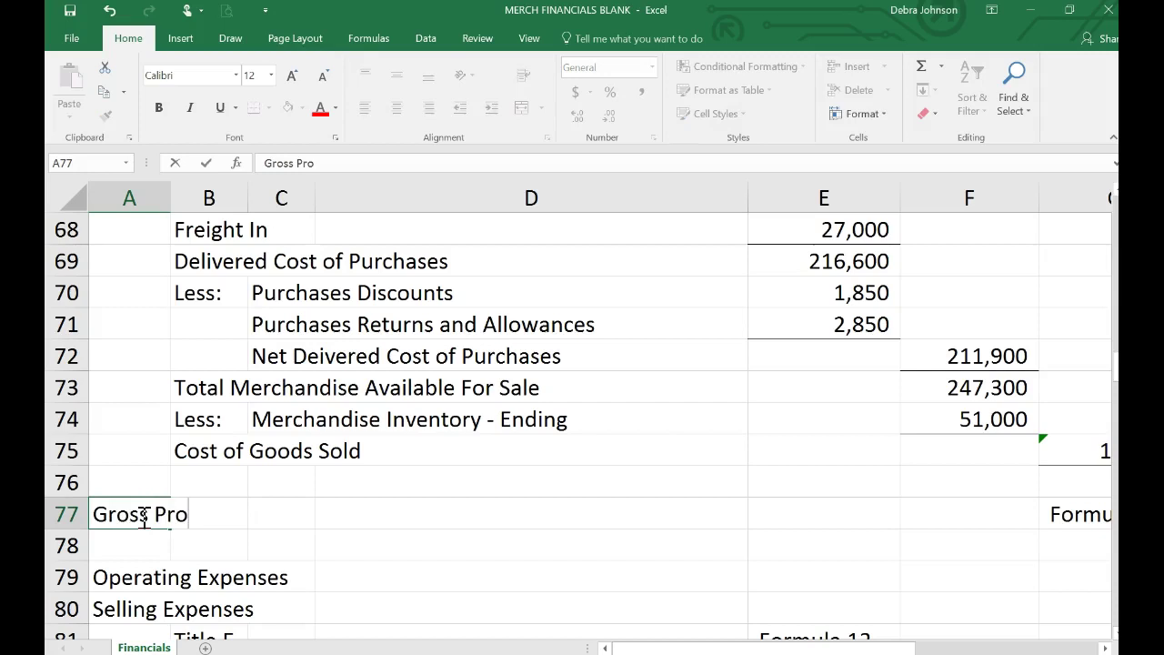
Step: Replace Formula 11 in G77 with the gross profit formula, Net Sales minus Cost of Goods Sold, =G63-G75
key("Tab")
key("Tab")
key("Tab")
key("Tab")
key("Tab")
key("Tab")
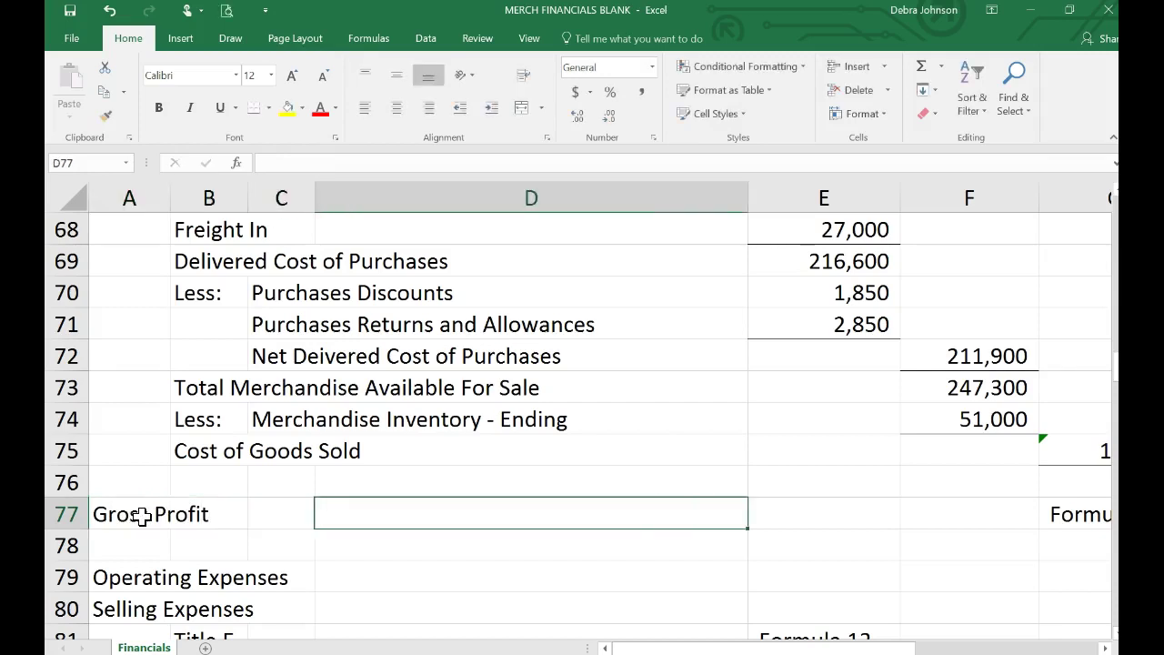
type("=")
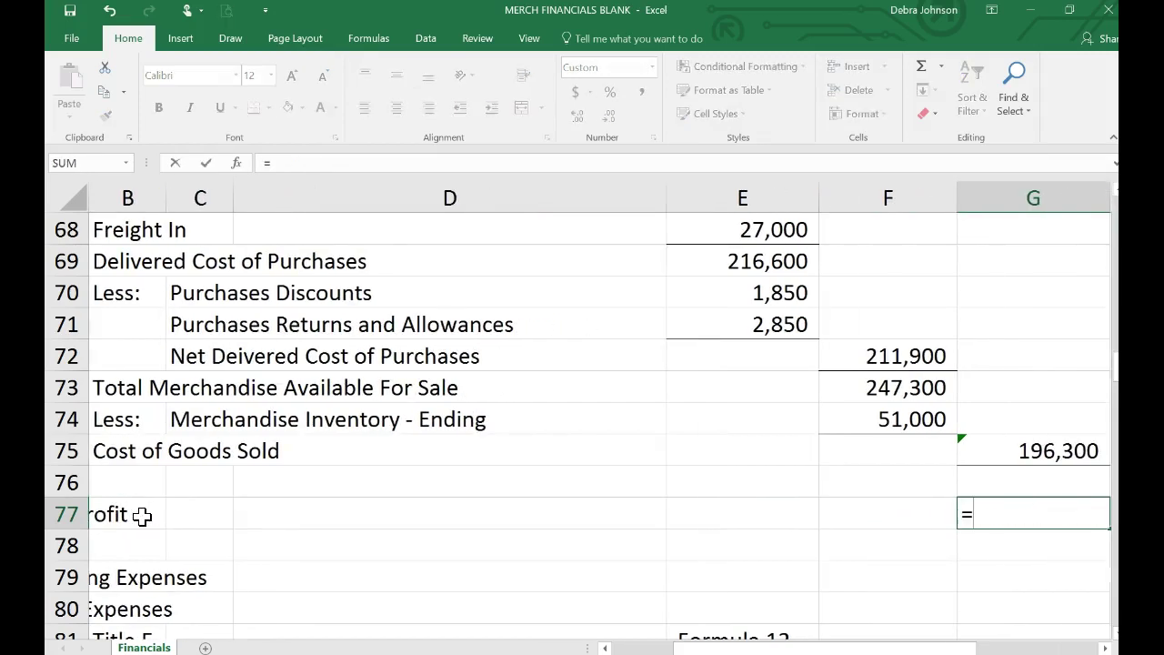
scroll(142, 515, "up", 2)
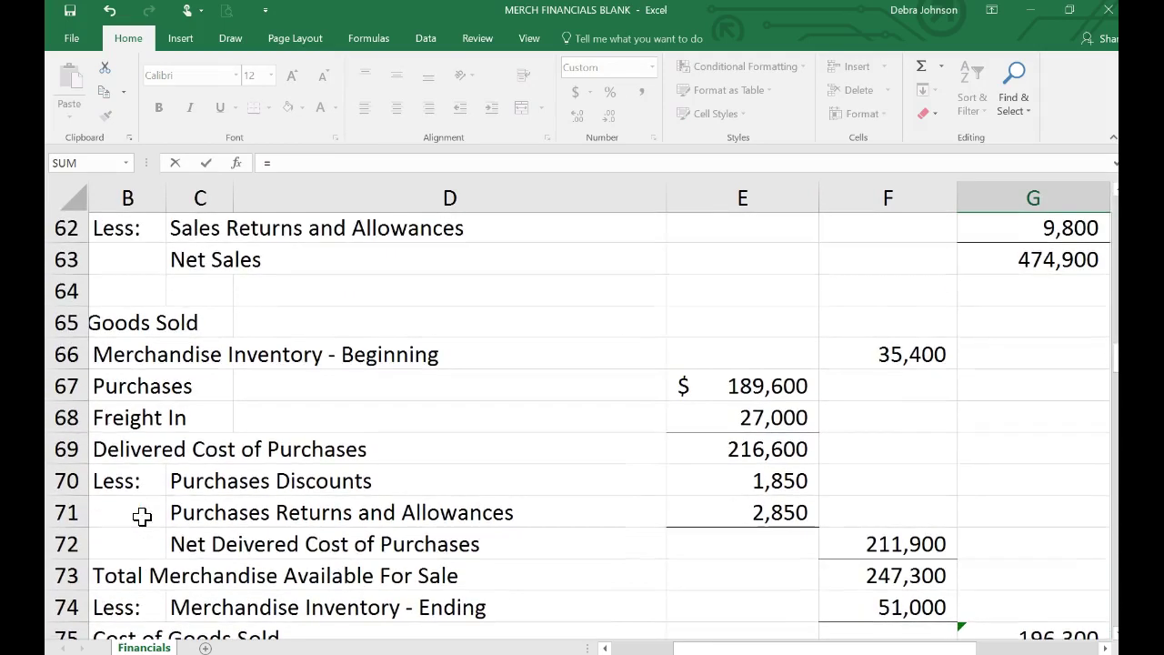
left_click(1041, 261)
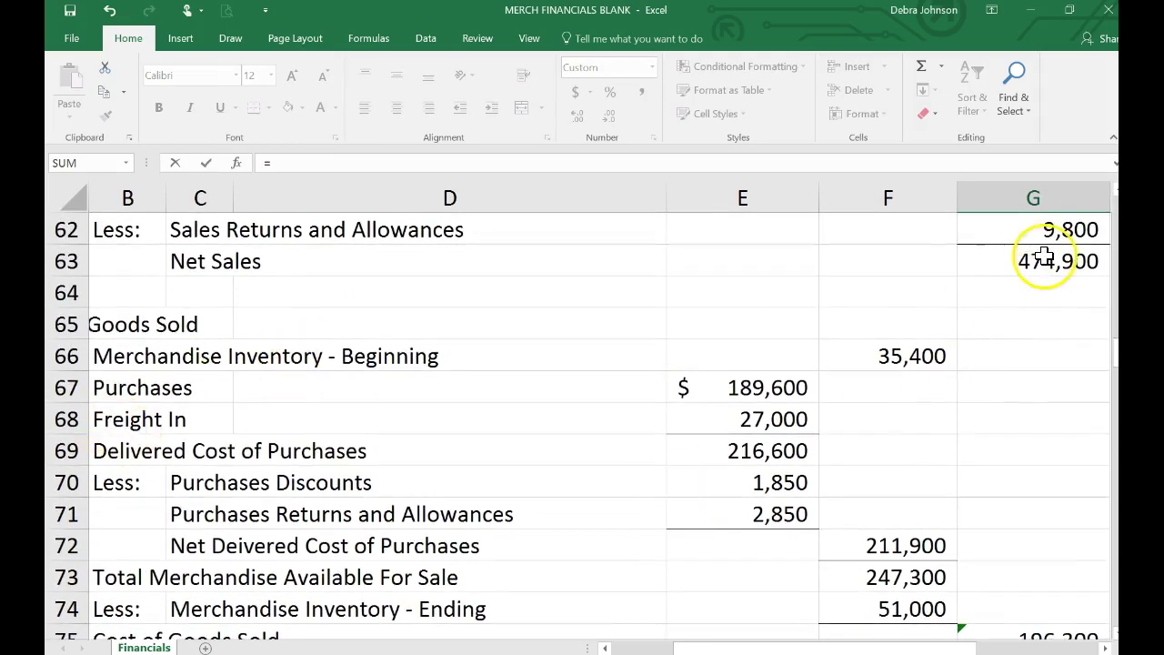
type("-")
scroll(1043, 258, "down", 1)
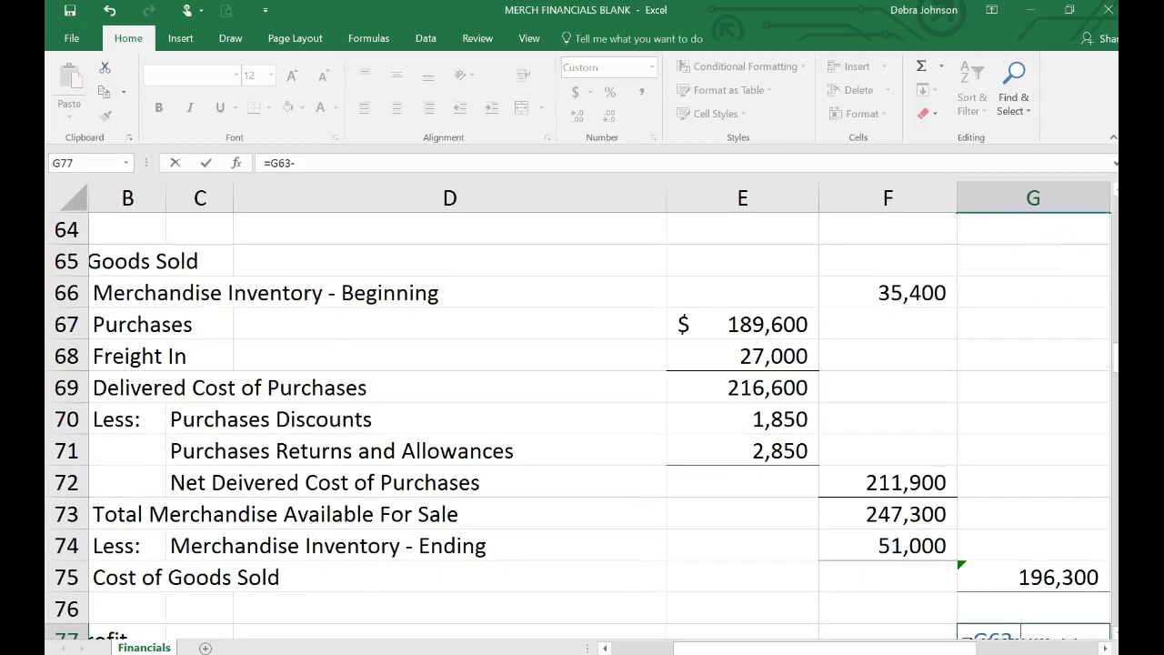
left_click(1033, 579)
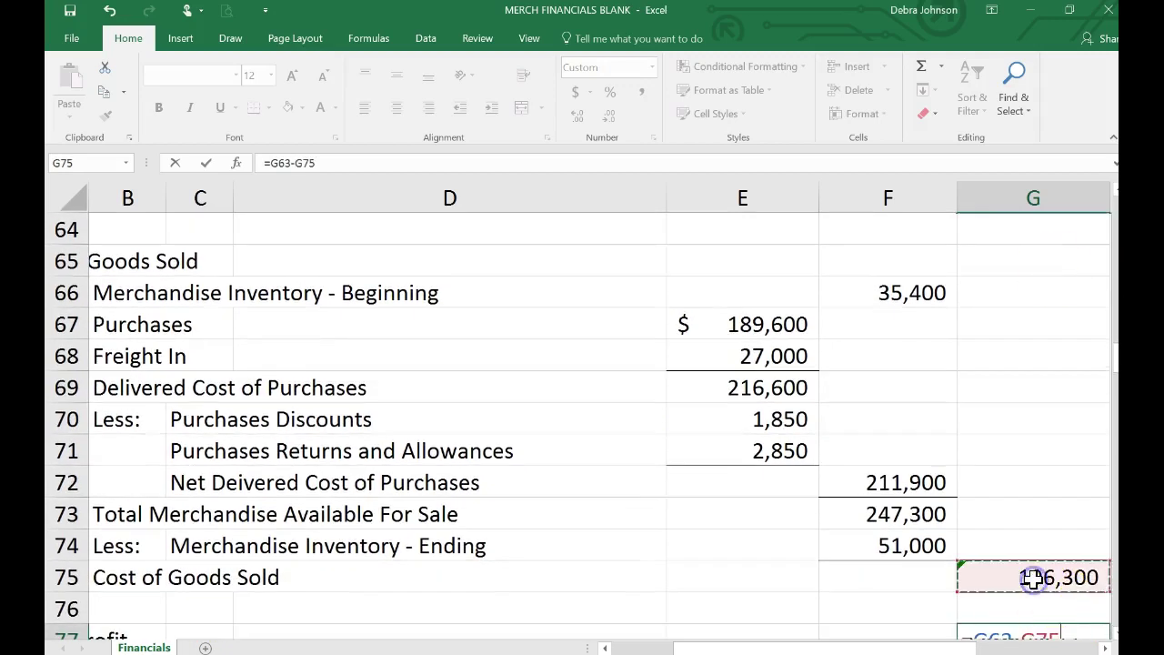
key("Return")
Step: Review the remaining title and formula placeholders in the operating expenses, other income and expenses, owner's equity statement and balance sheet asset sections
scroll(1033, 579, "right", 1)
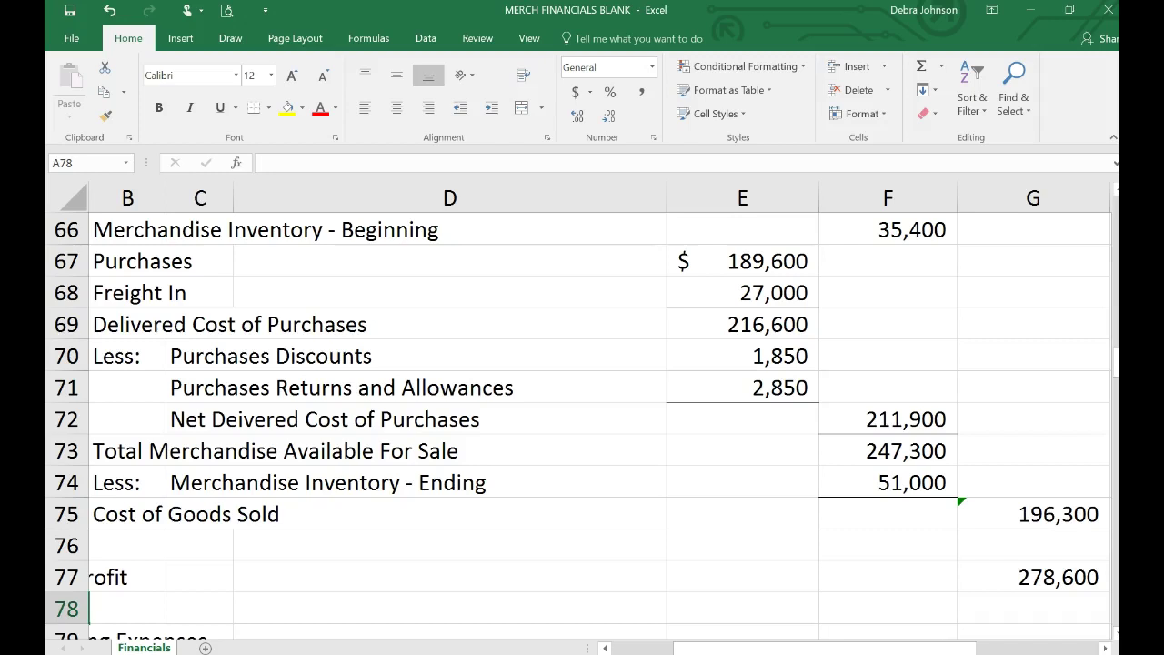
scroll(582, 409, "down", 2, "ctrl")
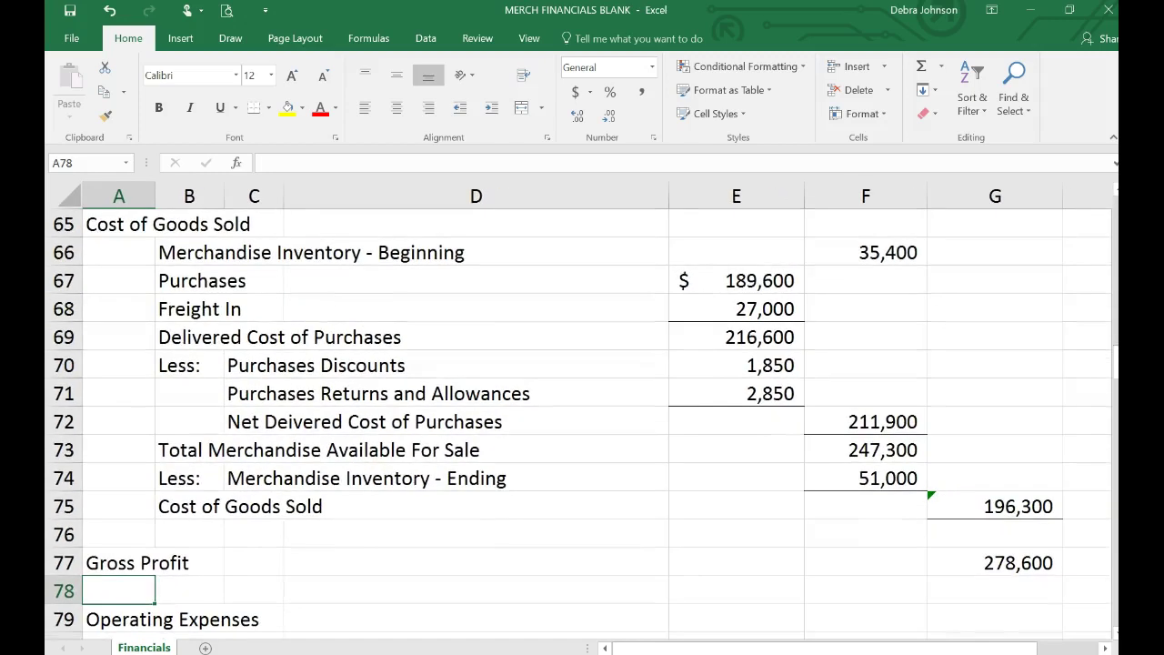
scroll(976, 543, "down", 1)
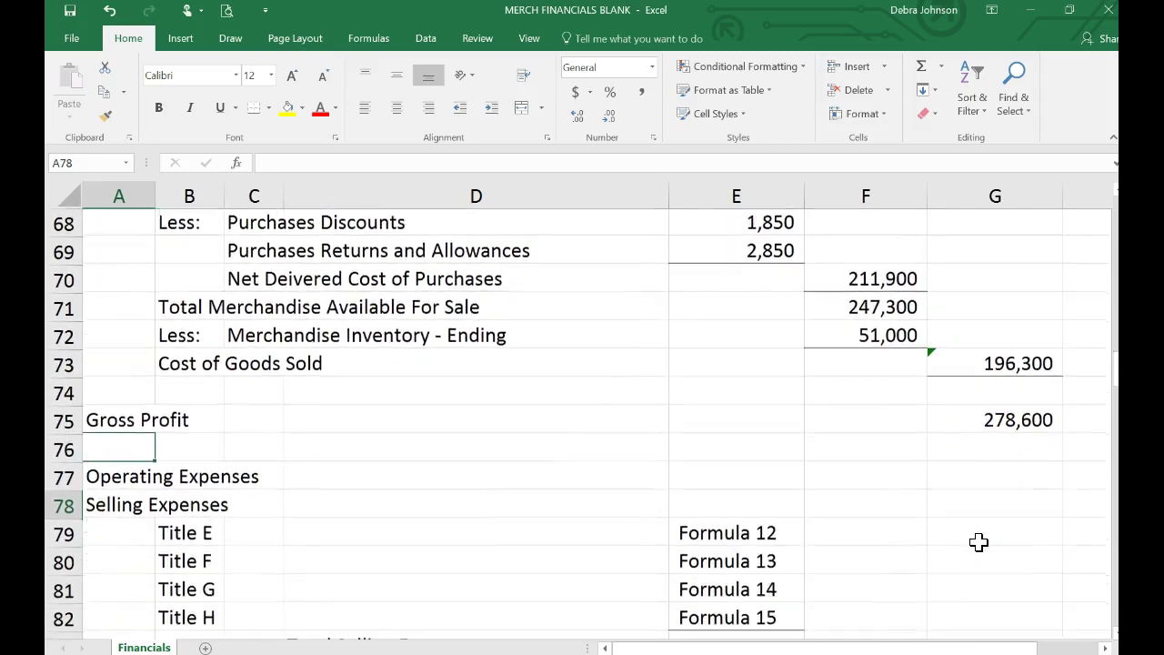
scroll(978, 542, "down", 1)
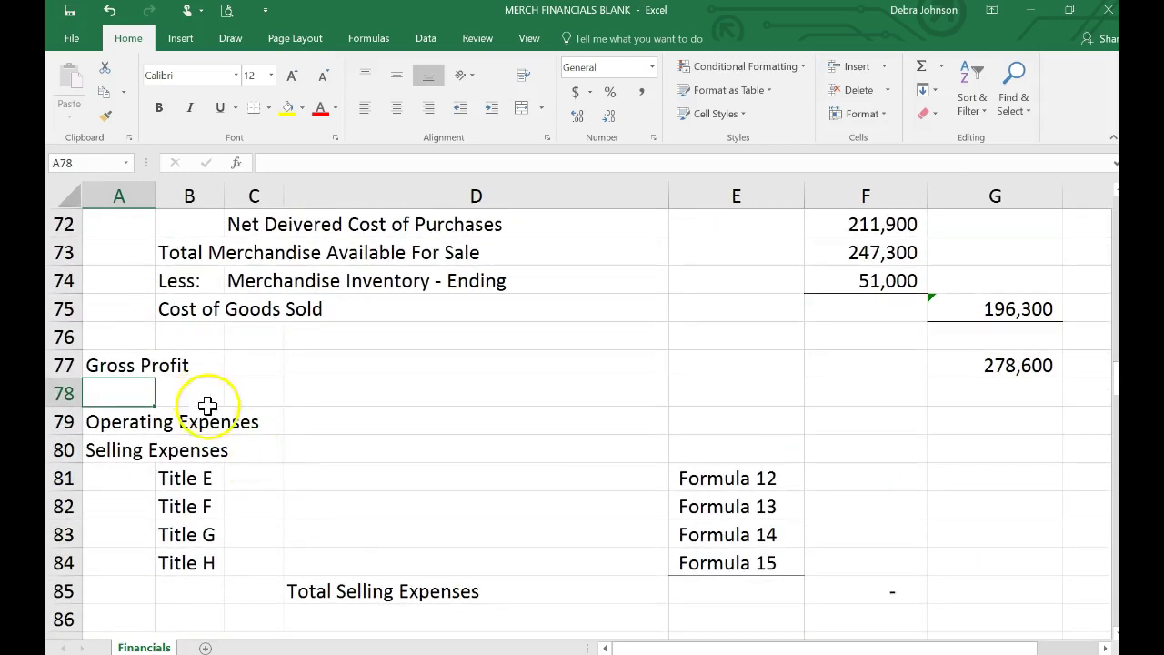
scroll(374, 536, "down", 2)
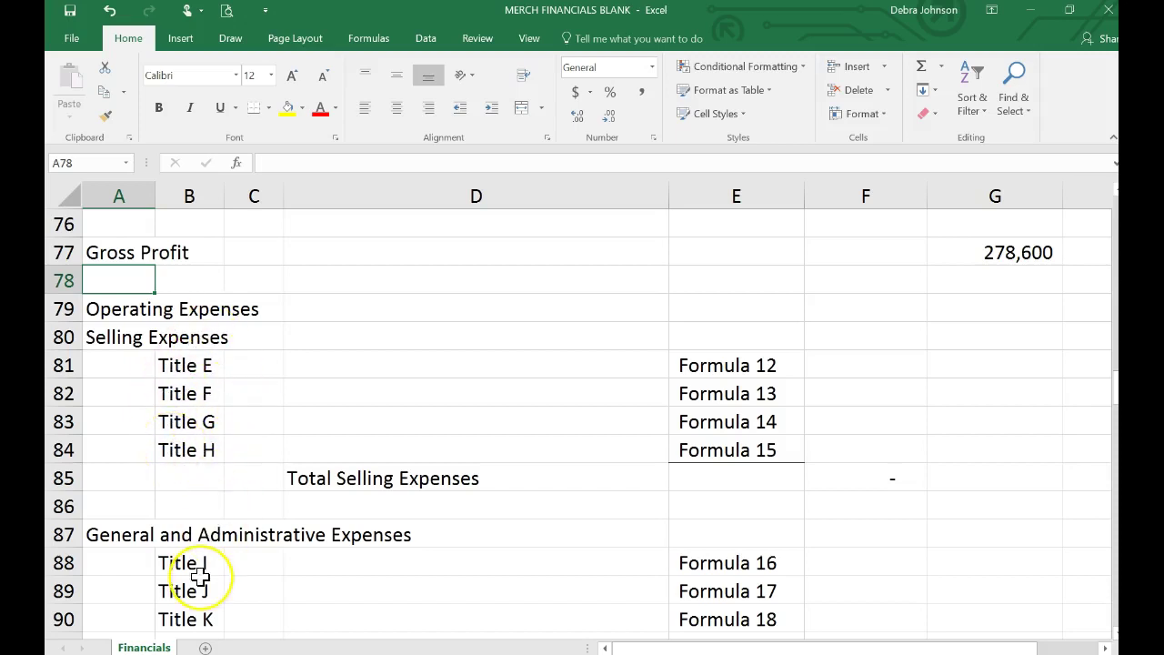
scroll(200, 569, "down", 1)
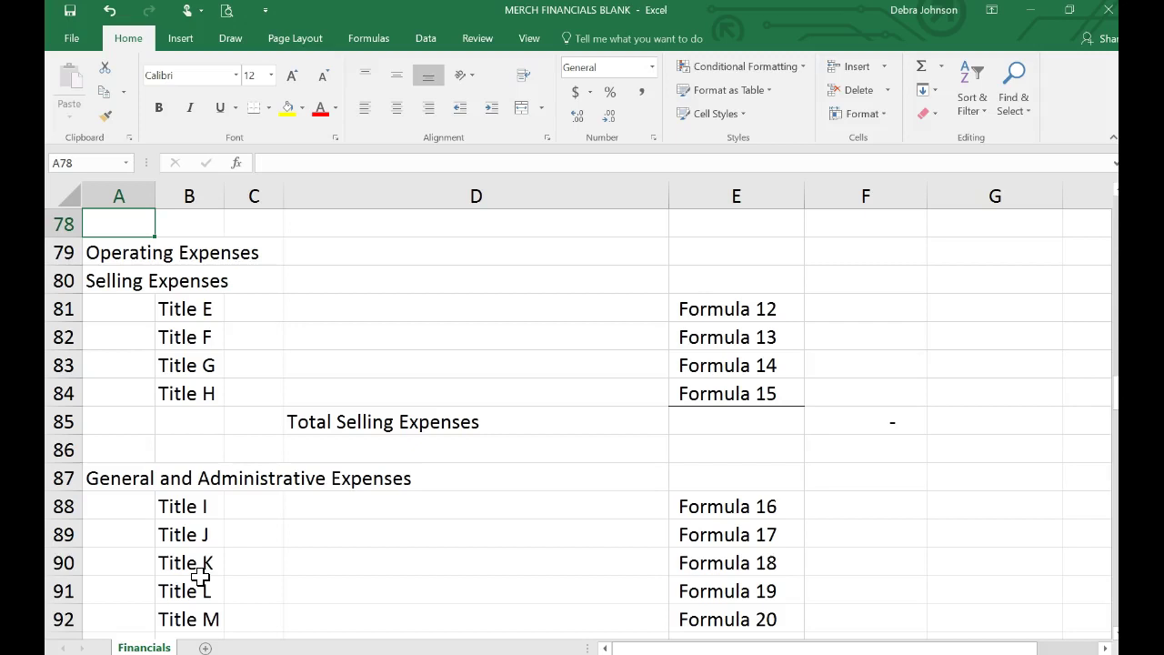
scroll(200, 575, "down", 4)
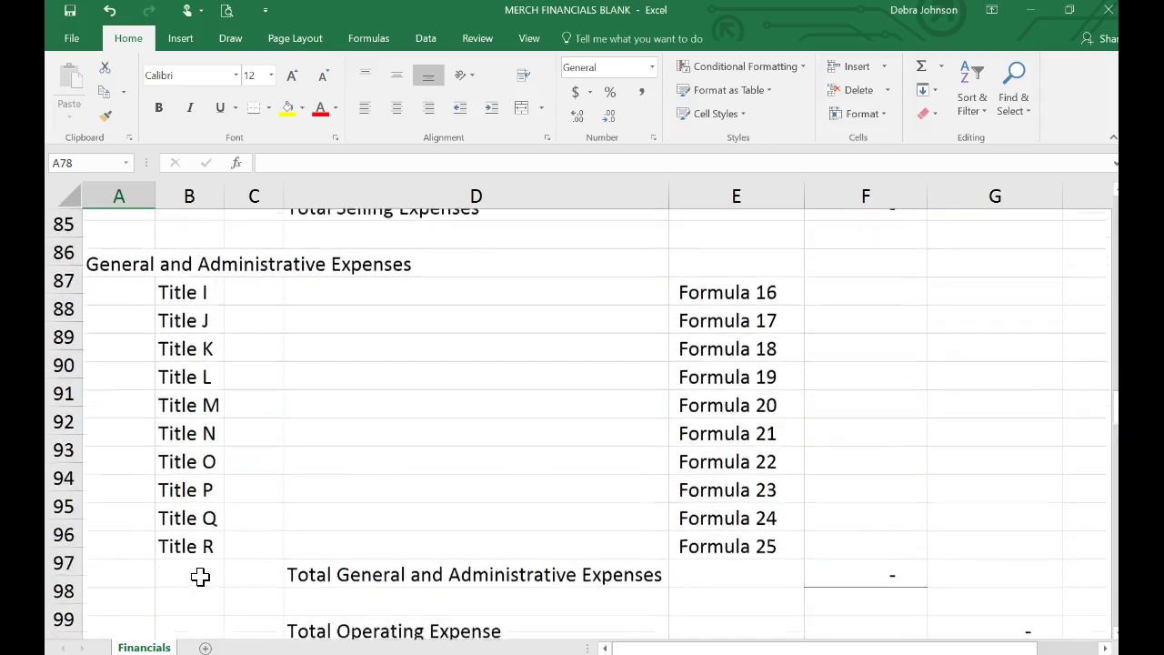
scroll(200, 575, "down", 3)
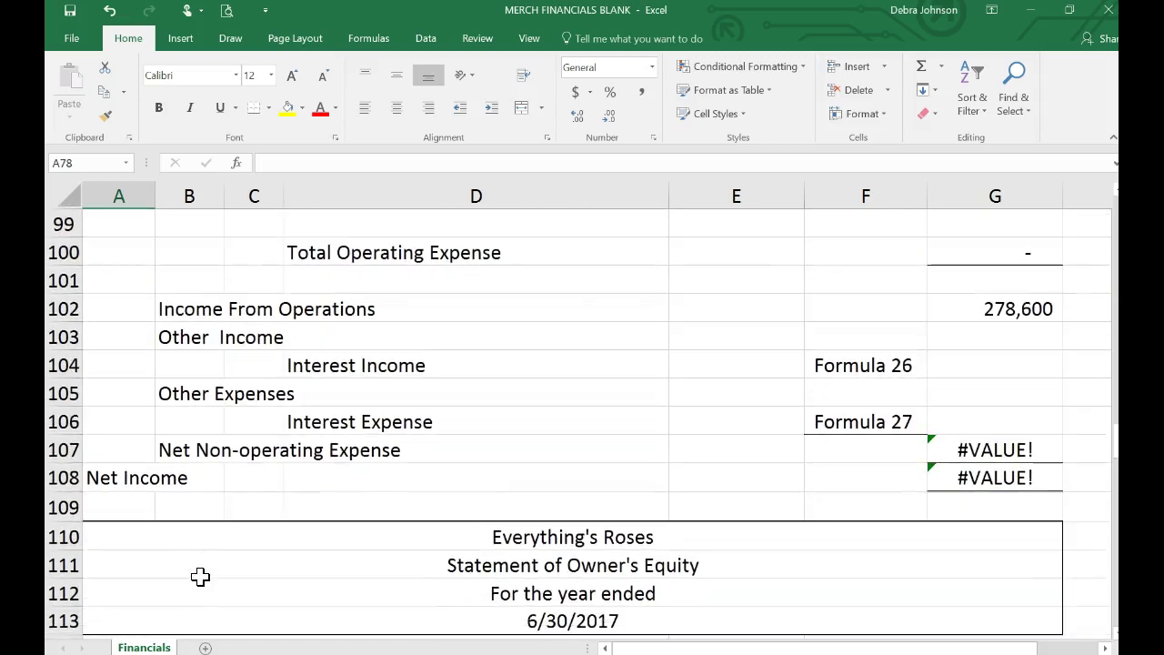
scroll(800, 483, "down", 2)
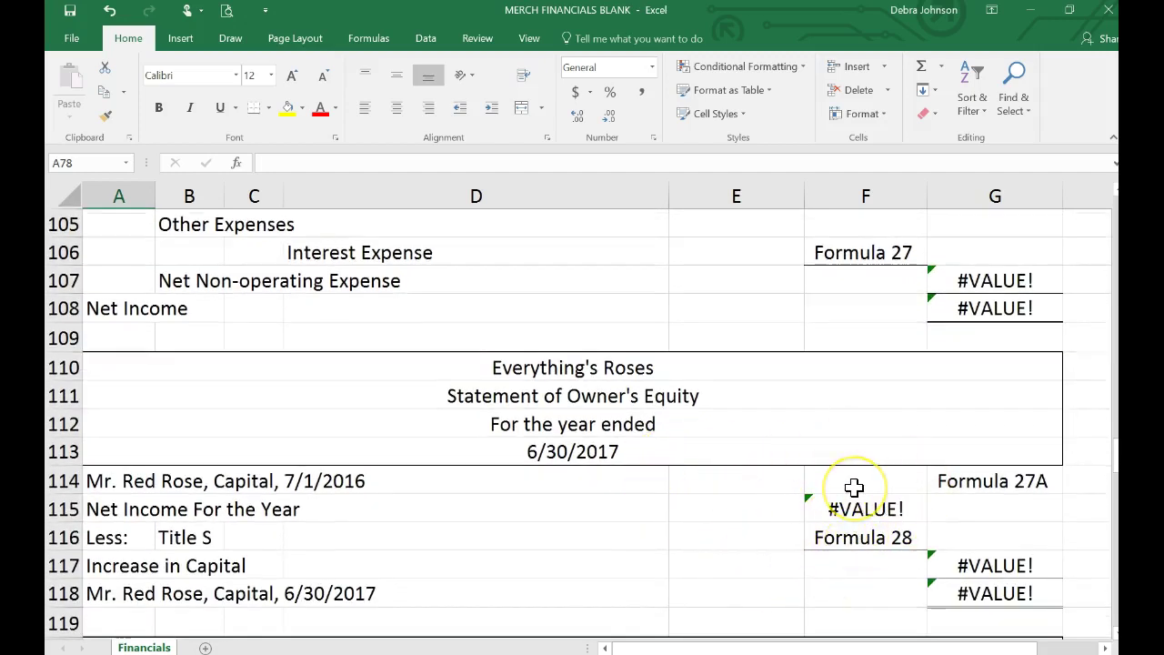
scroll(854, 488, "down", 2)
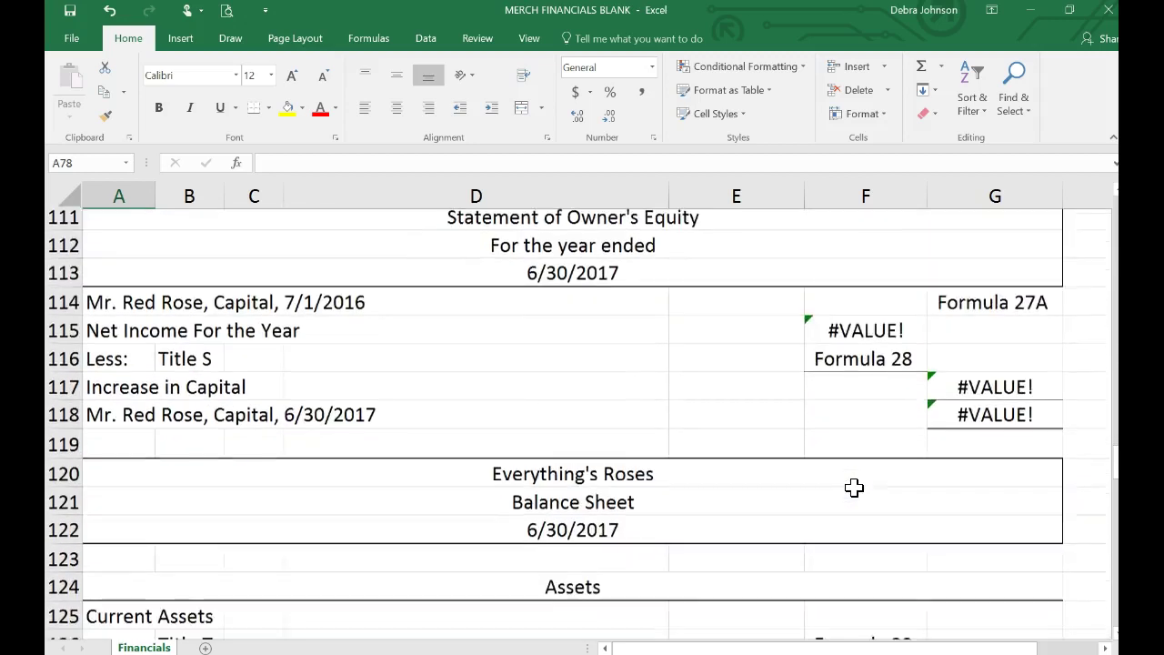
scroll(854, 488, "down", 4)
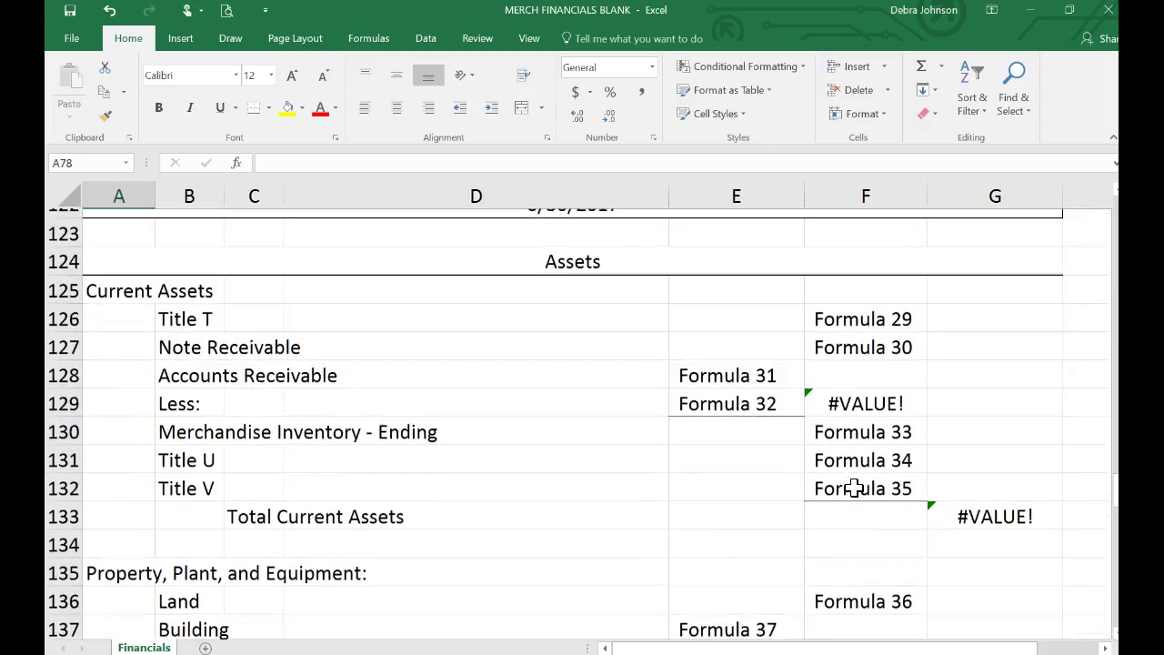
scroll(854, 488, "down", 1)
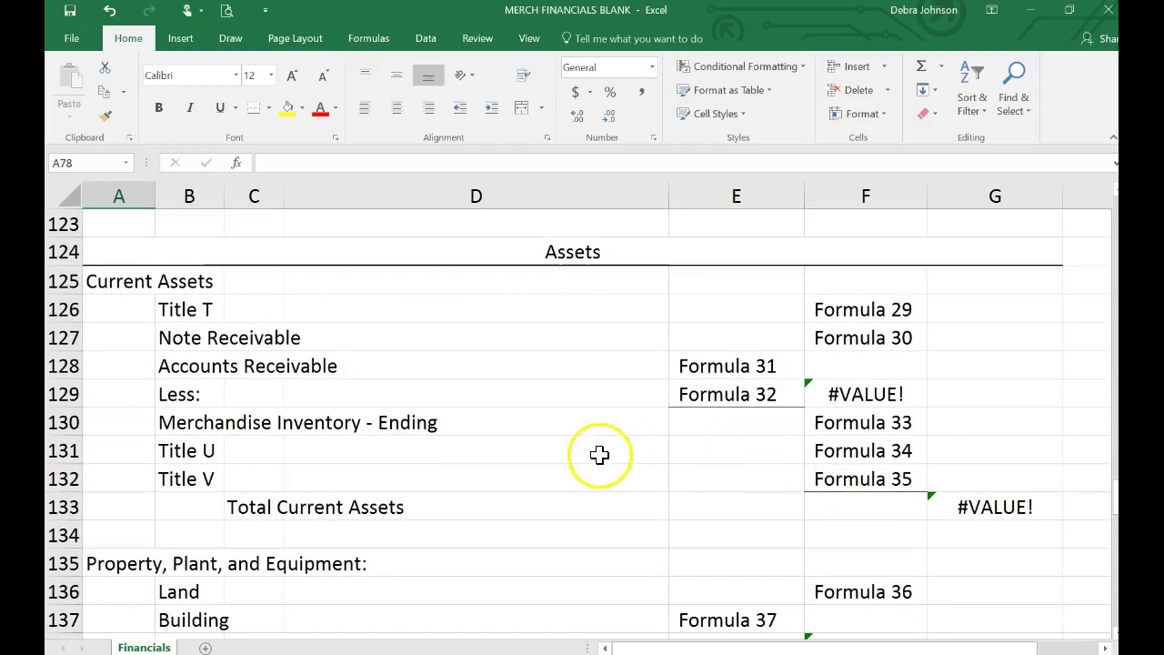
scroll(445, 442, "down", 2)
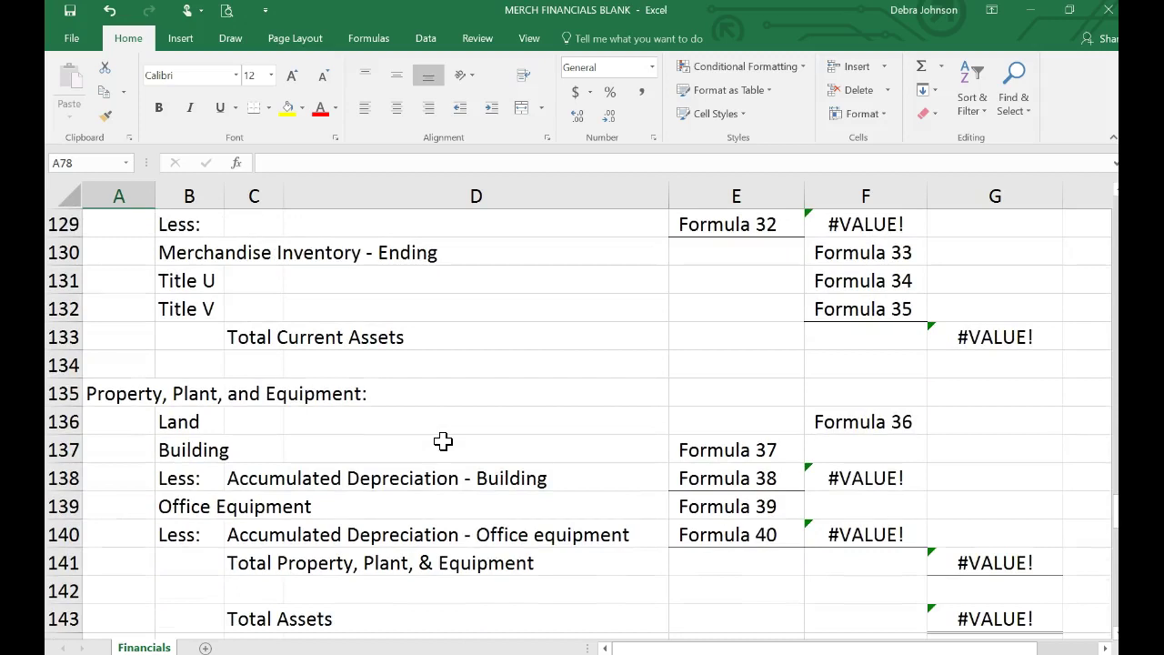
scroll(443, 441, "up", 2)
scroll(443, 441, "down", 2)
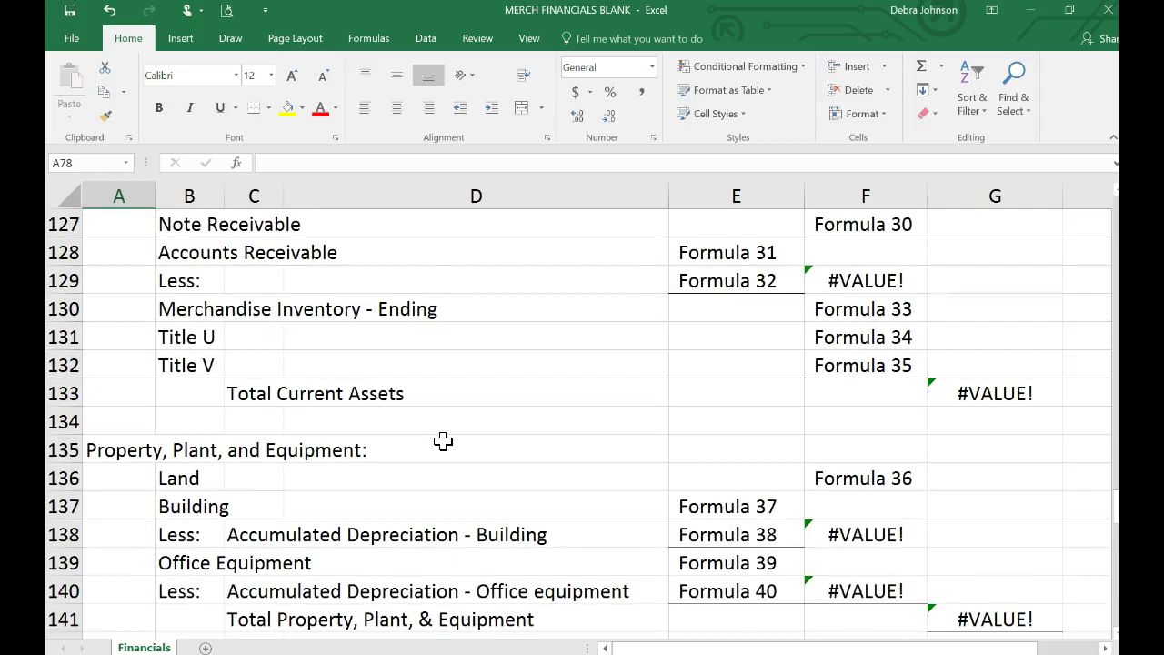
Step: Highlight the Total Assets amount in G143 on the balance sheet with a yellow fill
scroll(443, 441, "down", 2)
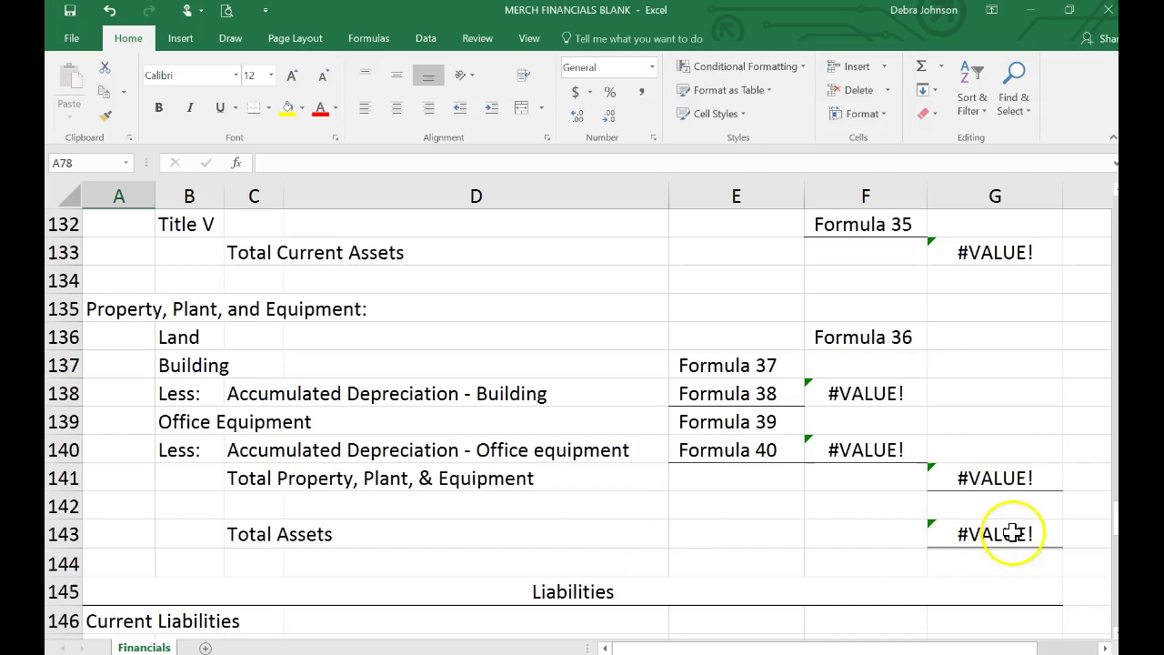
scroll(1012, 540, "down", 6)
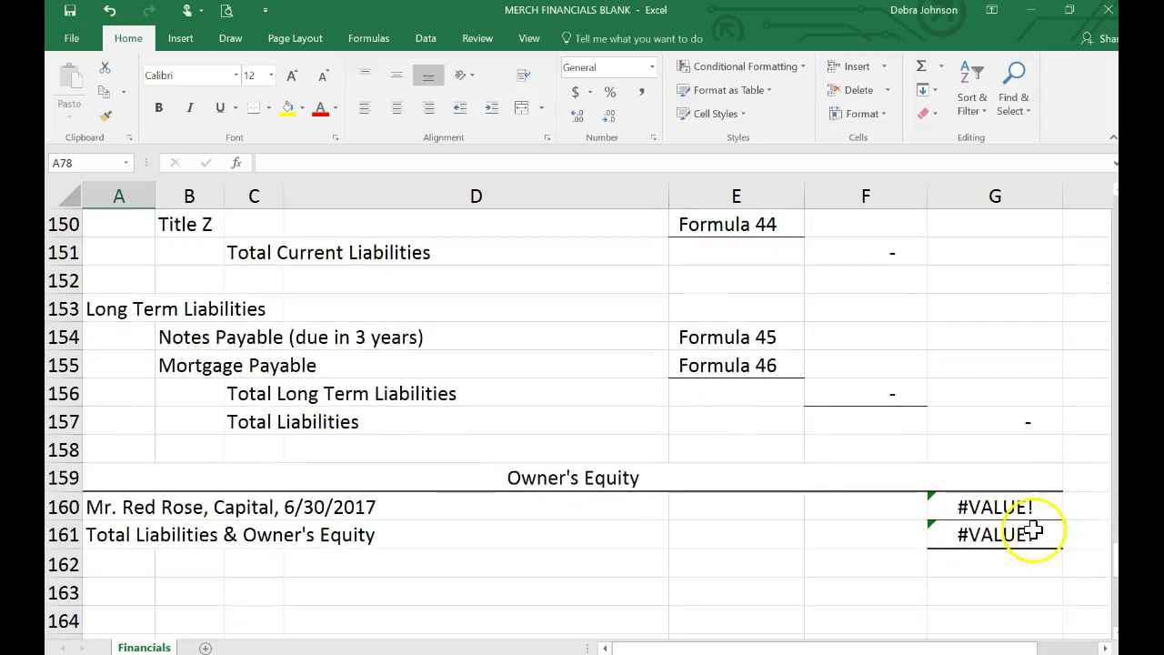
scroll(1031, 534, "up", 4)
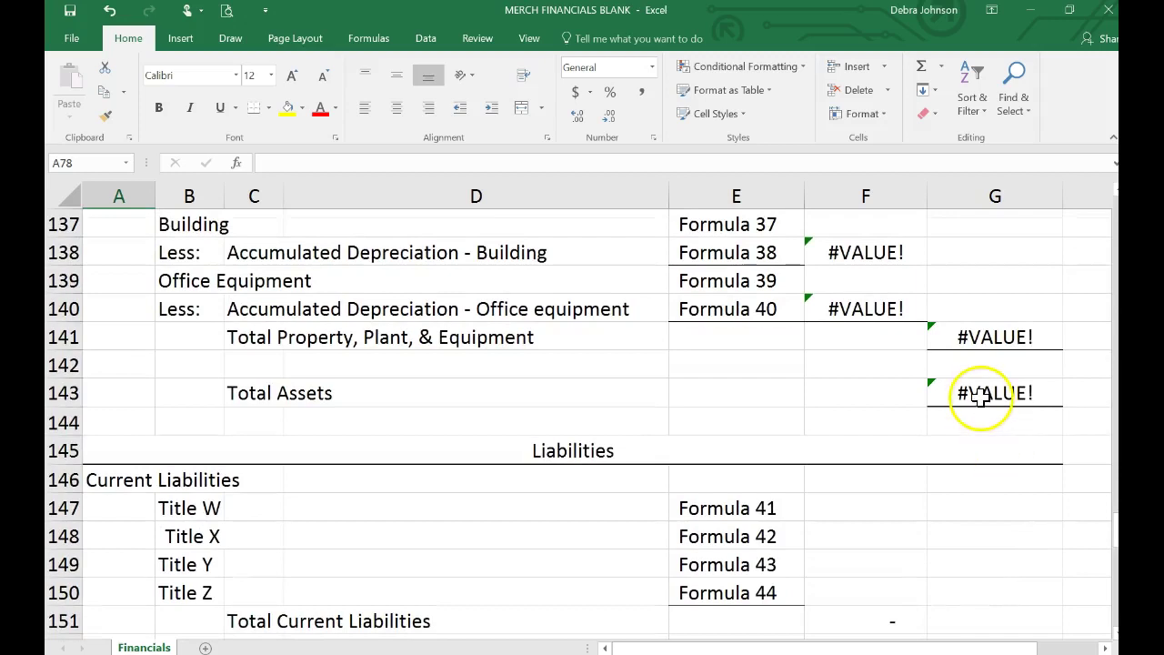
left_click(979, 397)
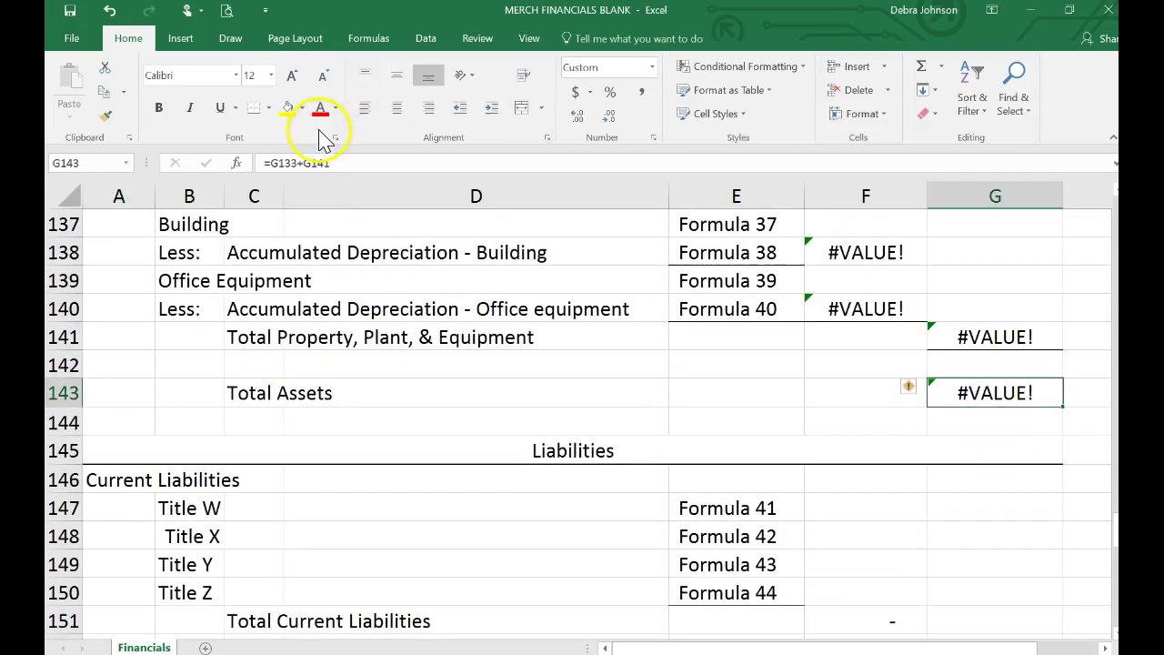
left_click(287, 109)
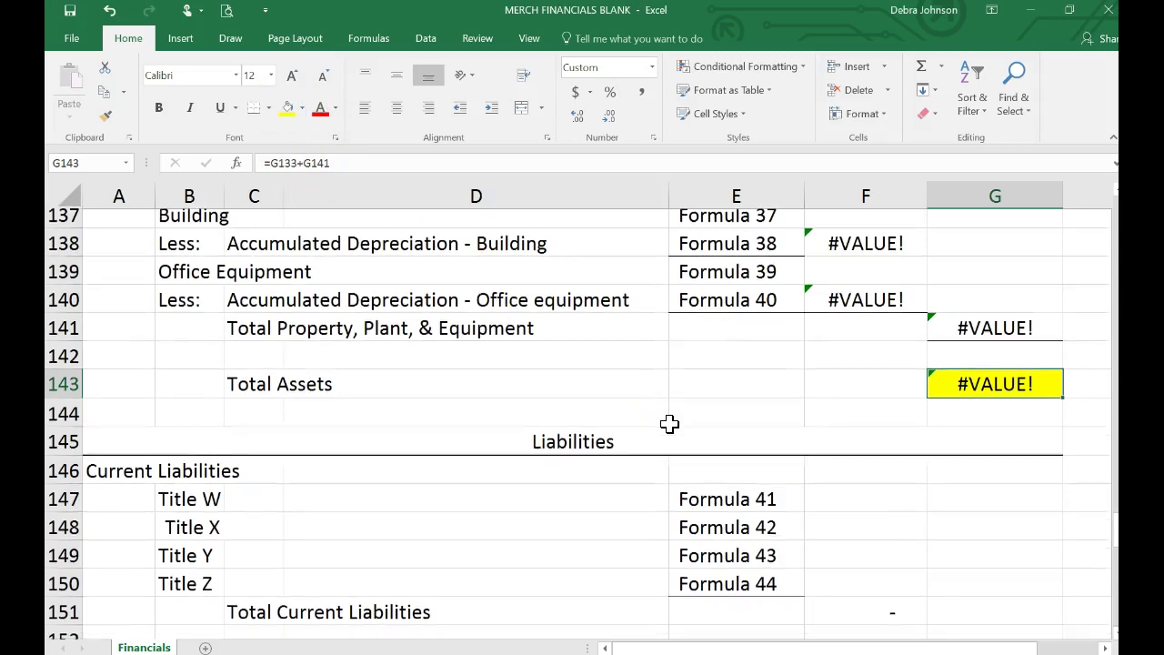
Step: Highlight the Total Liabilities & Owner's Equity amount in G161 with the same yellow fill
scroll(670, 424, "down", 3)
scroll(669, 423, "up", 1)
scroll(669, 424, "down", 3)
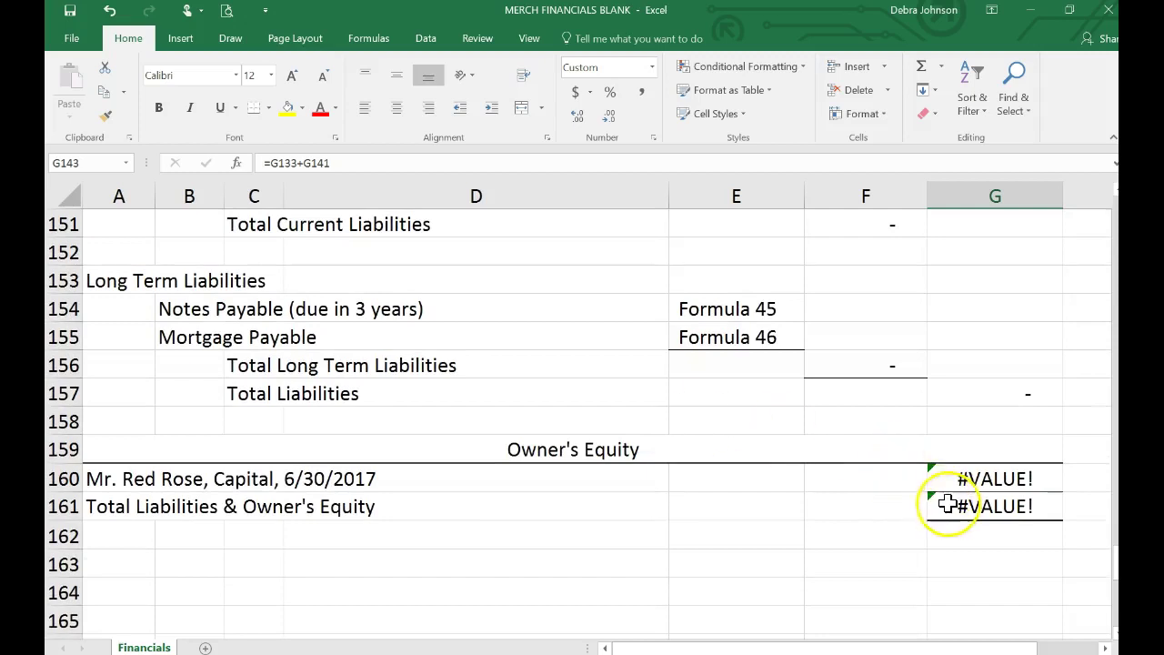
left_click(955, 505)
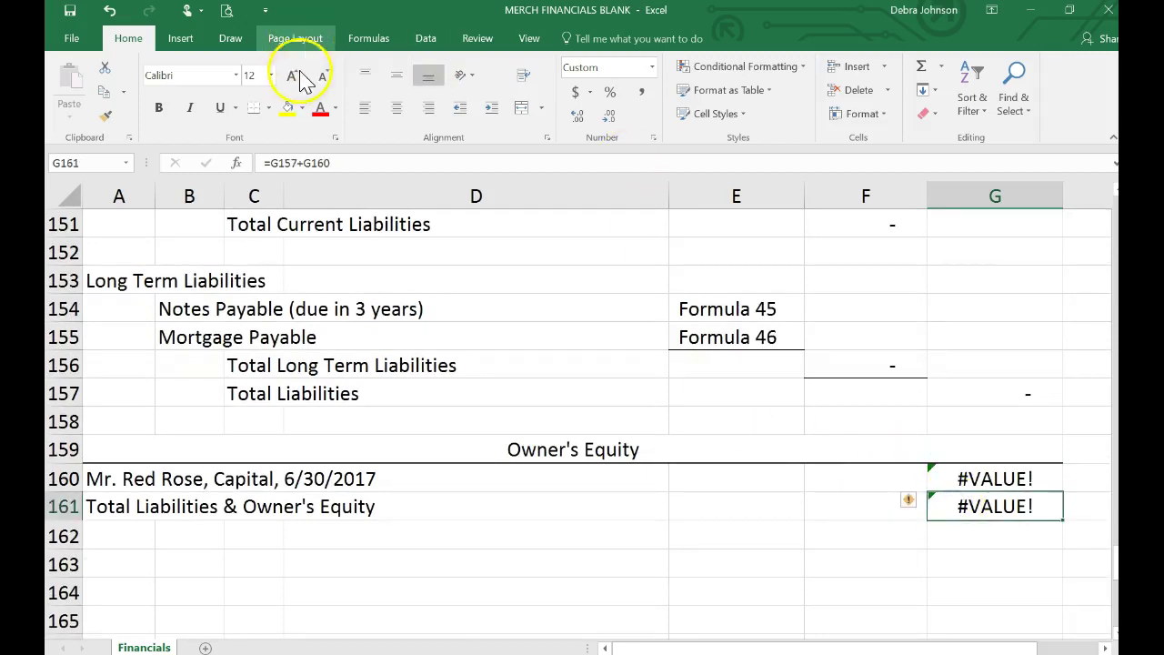
left_click(288, 108)
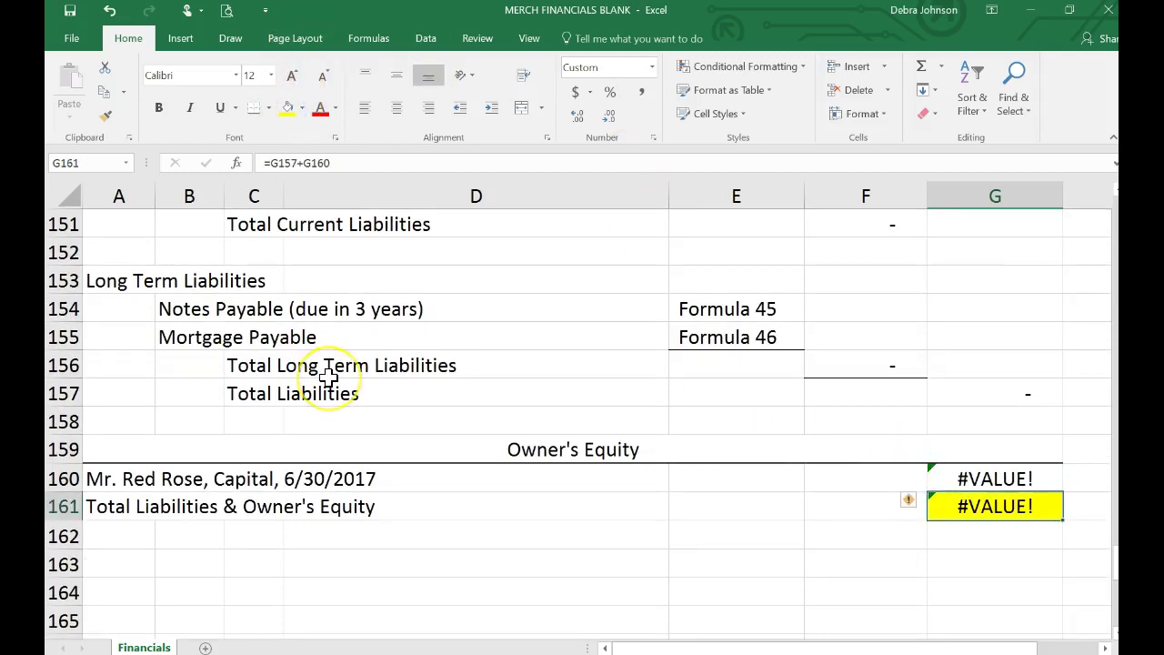